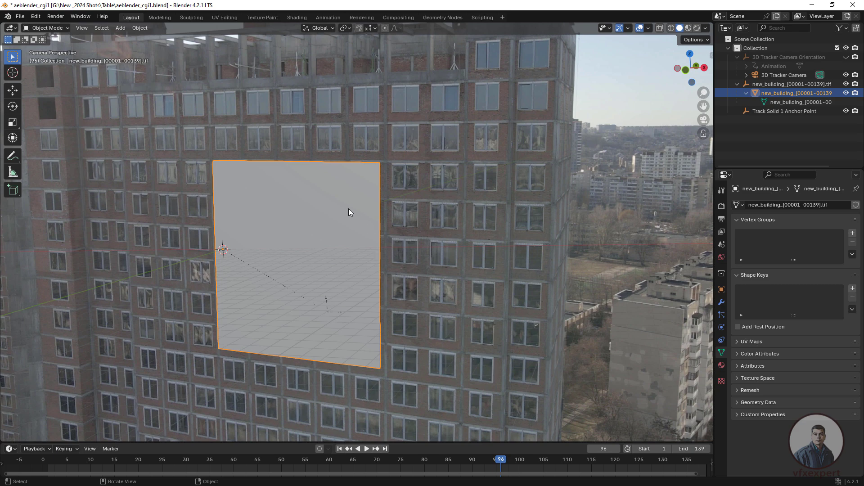
- Duplicate the building plane in place and rename the copy cover
{"action": "key", "text": "shift+d"}
{"action": "right_click", "coordinate": [355, 238]}
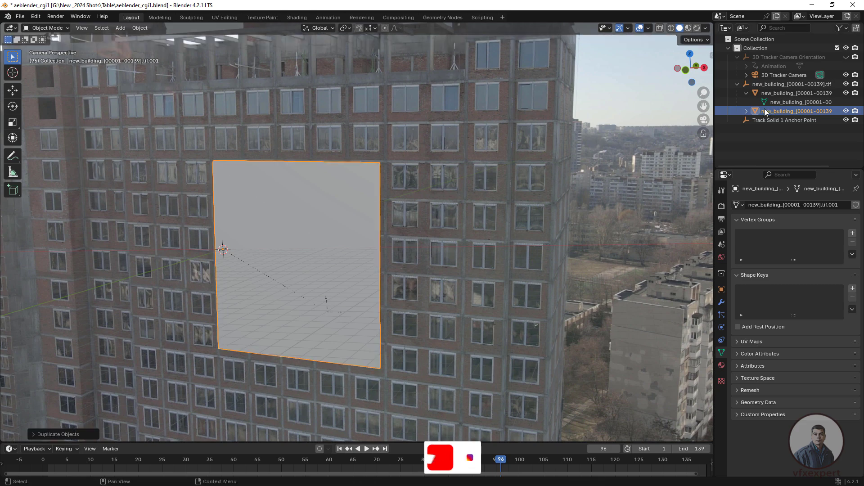
{"action": "double_click", "coordinate": [804, 110]}
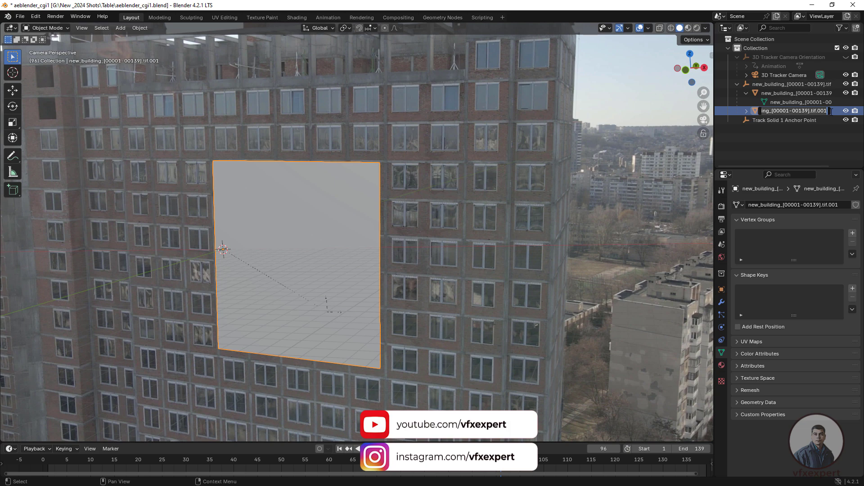
{"action": "key", "text": "ctrl+a"}
{"action": "type", "text": "cover"}
{"action": "key", "text": "Return"}
- Hide the cover object and enter Edit Mode on the original building plane
{"action": "key", "text": "h"}
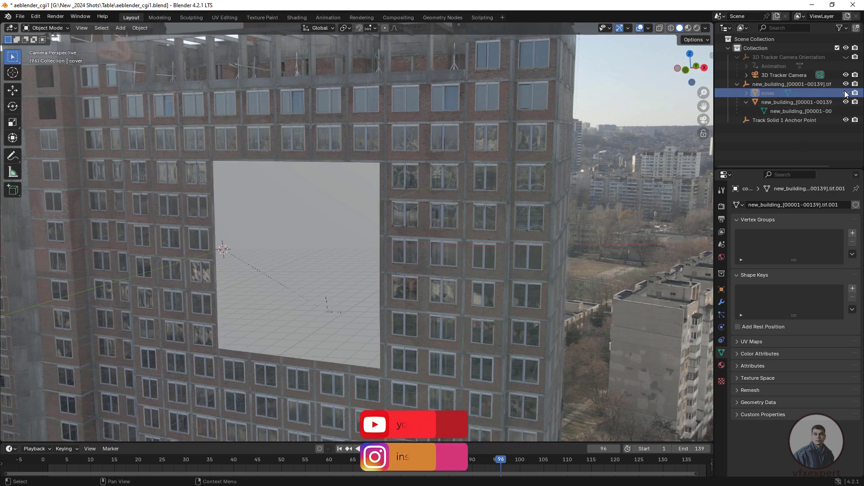
{"action": "left_click", "coordinate": [347, 214]}
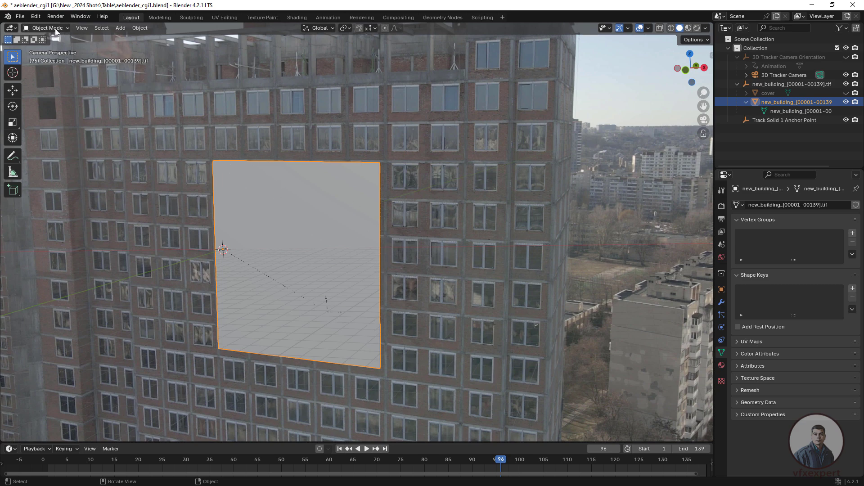
{"action": "left_click", "coordinate": [66, 28]}
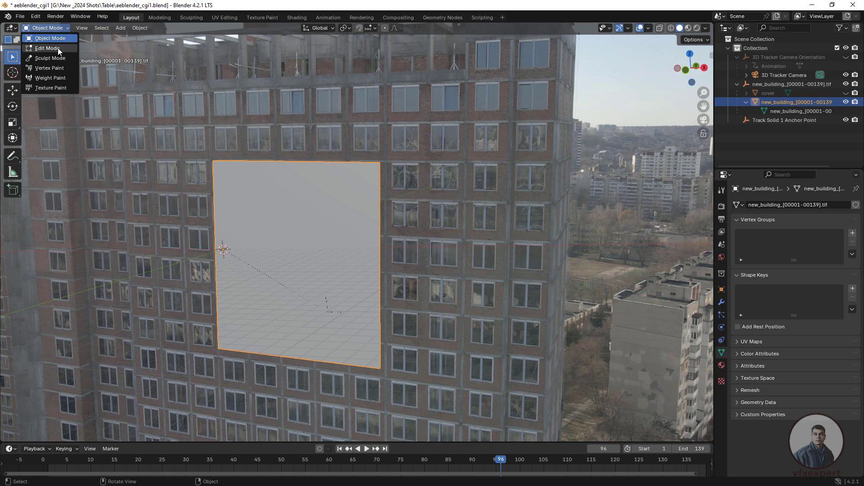
{"action": "left_click", "coordinate": [60, 48]}
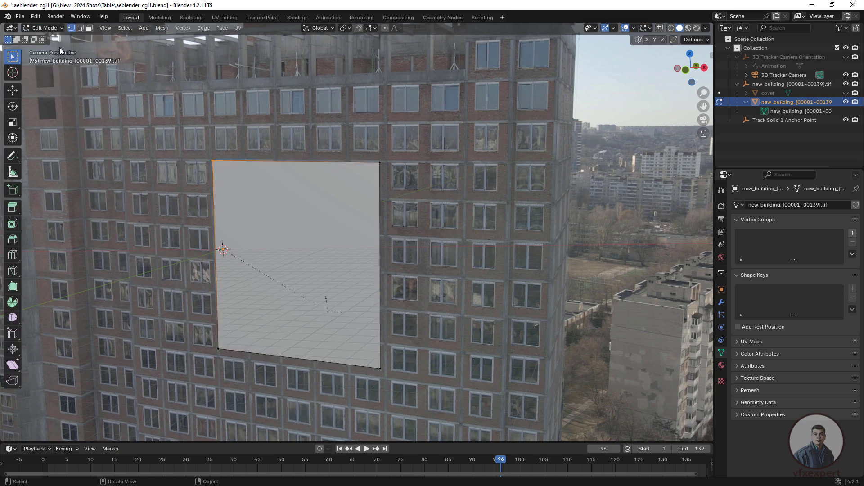
- Extrude the plane's right edge about 11 m along global X and lower it about 0.8 m along Z
{"action": "left_click", "coordinate": [81, 28]}
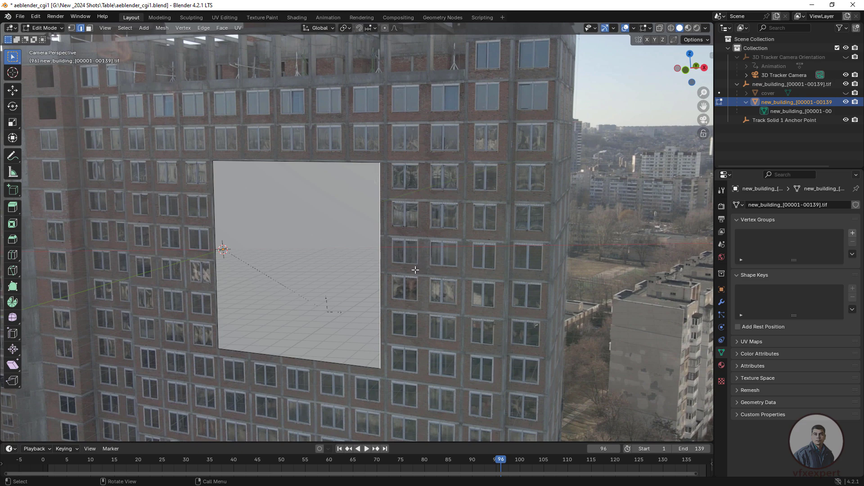
{"action": "key", "text": "g"}
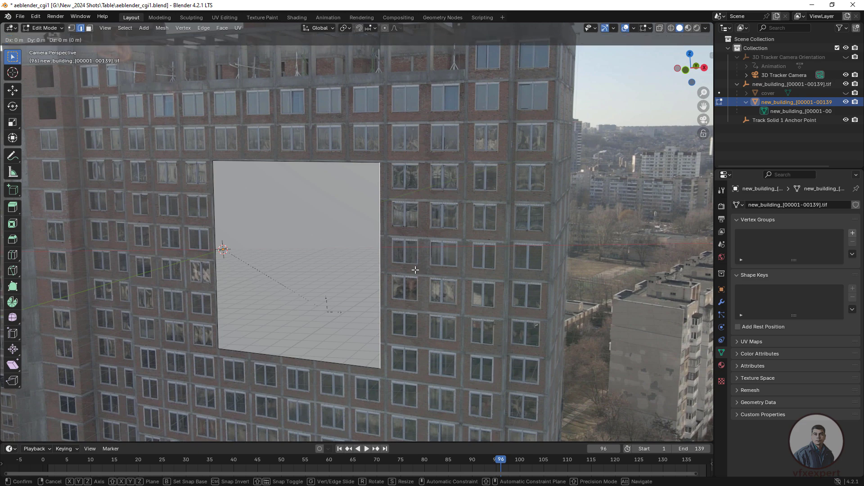
{"action": "key", "text": "x"}
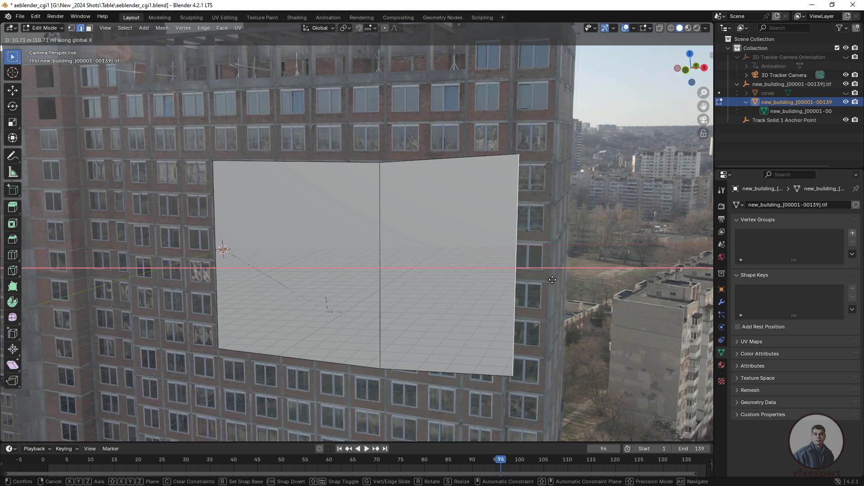
{"action": "left_click", "coordinate": [555, 279]}
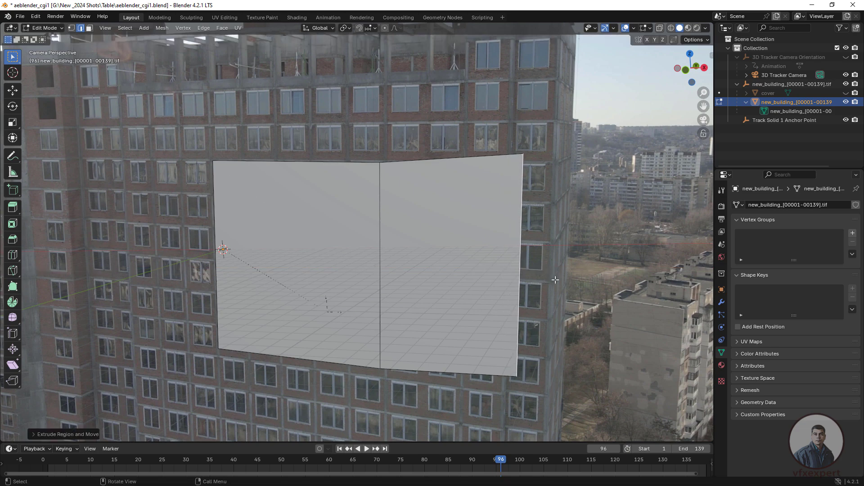
{"action": "key", "text": "g"}
{"action": "key", "text": "z"}
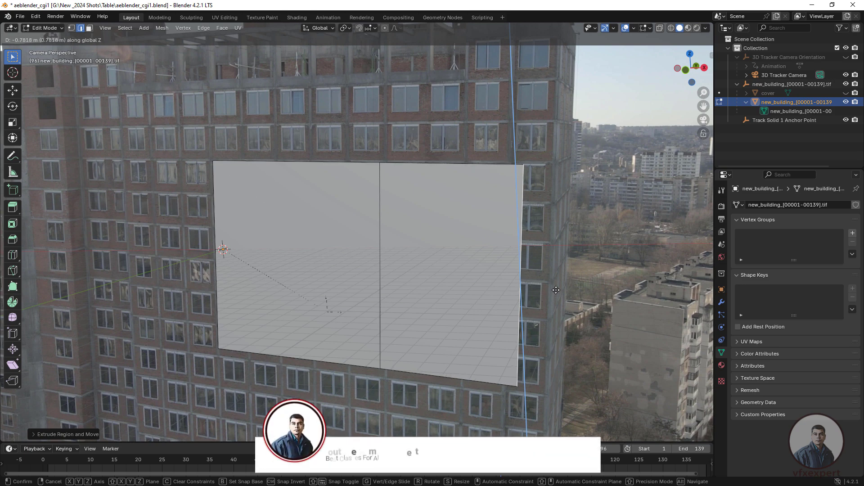
{"action": "left_click", "coordinate": [557, 291]}
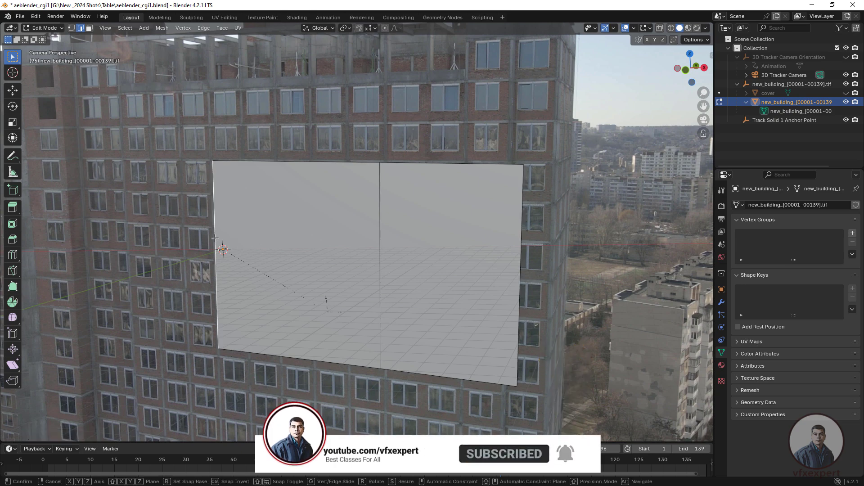
- Extrude the plane's left edge outward along global X and raise it along Z to line up with the centre face
{"action": "key", "text": "g"}
{"action": "key", "text": "x"}
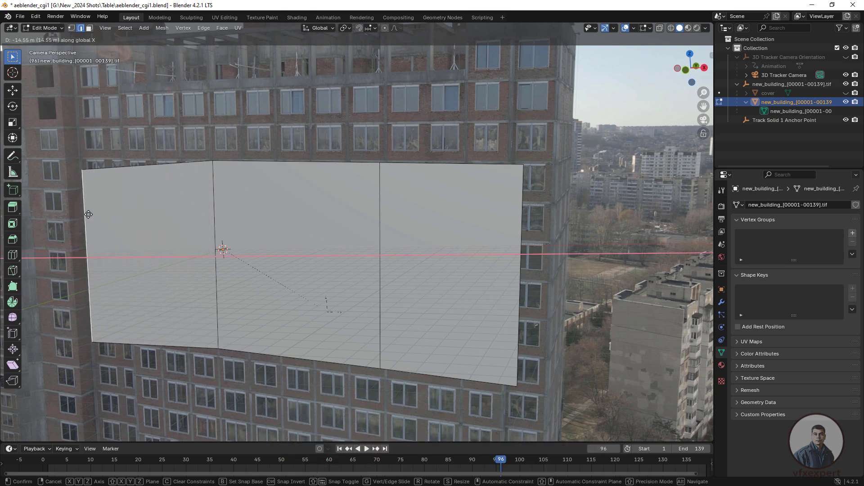
{"action": "left_click", "coordinate": [98, 214]}
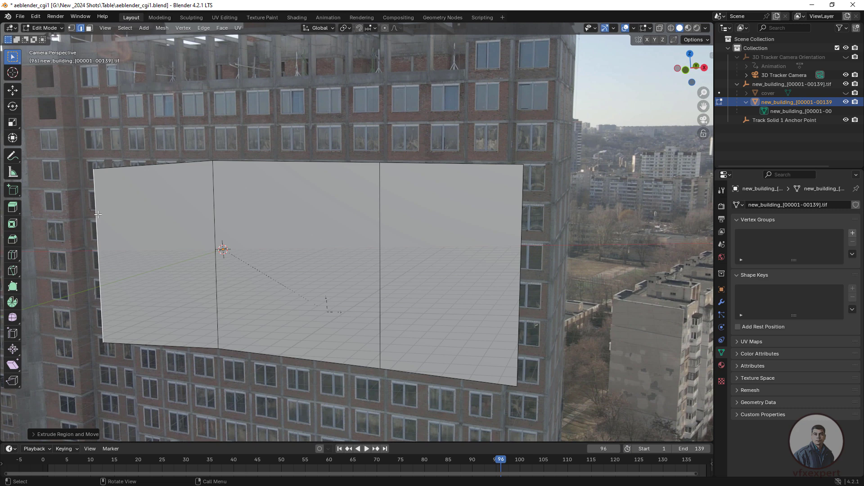
{"action": "key", "text": "g"}
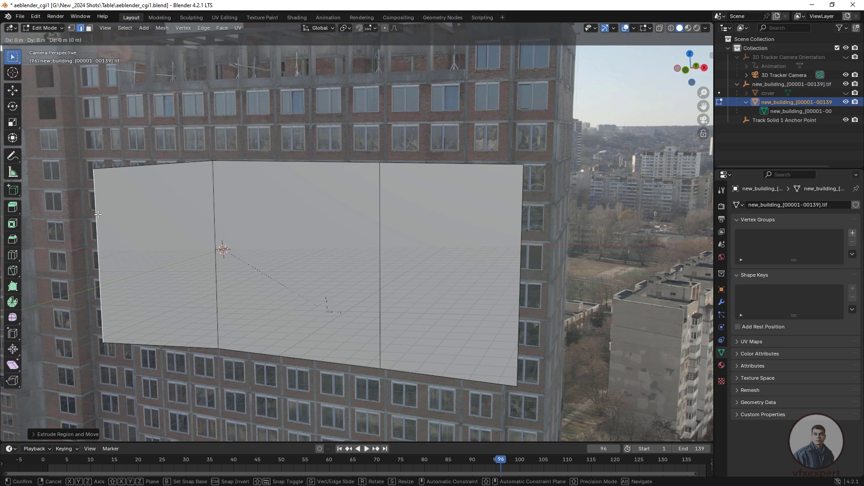
{"action": "key", "text": "z"}
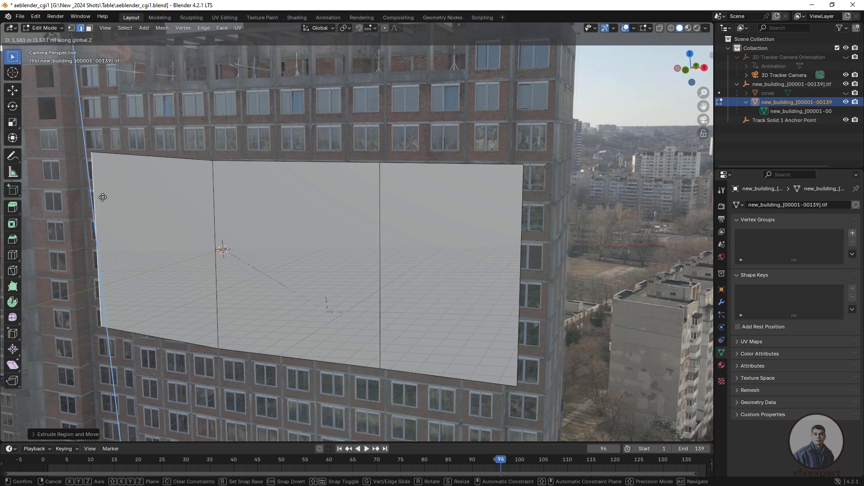
{"action": "left_click", "coordinate": [103, 202]}
- Extrude the centre face's top edge about 9 m upward along Z and shift it slightly along X to straighten the sides
{"action": "left_click", "coordinate": [345, 163]}
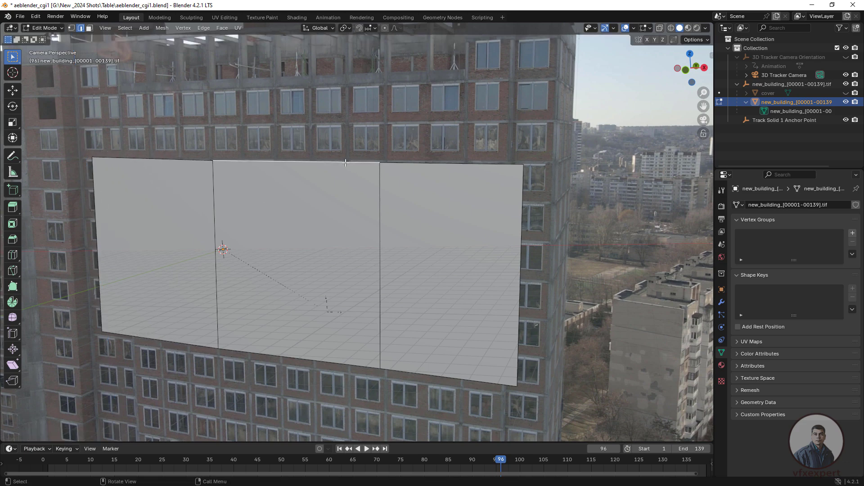
{"action": "key", "text": "g"}
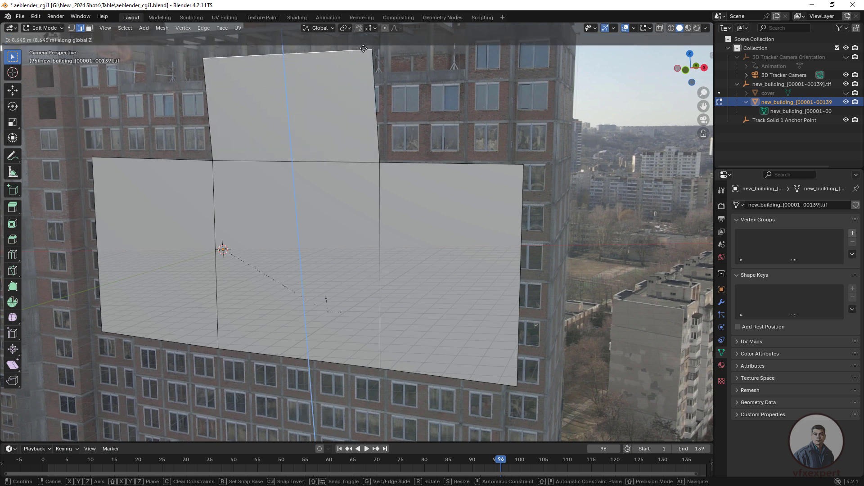
{"action": "left_click", "coordinate": [366, 49]}
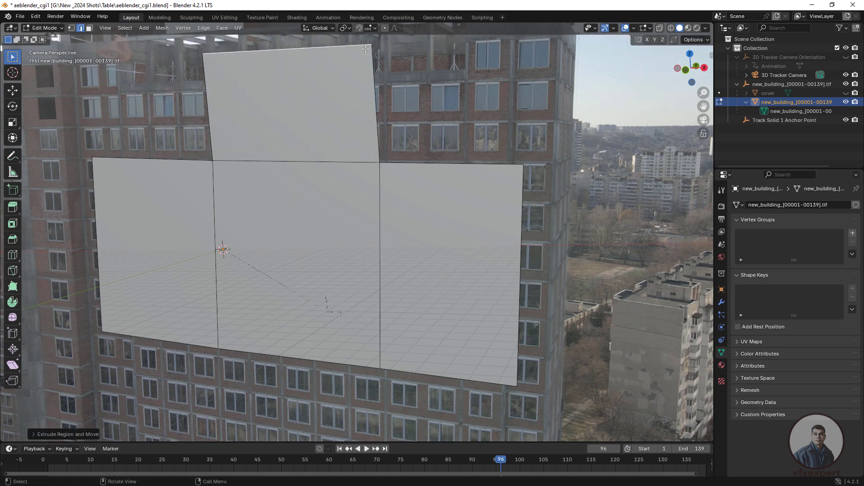
{"action": "key", "text": "g"}
{"action": "key", "text": "x"}
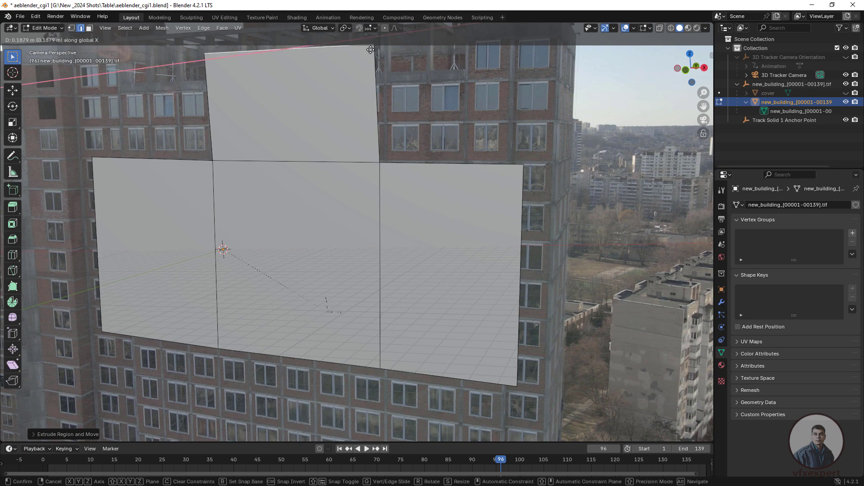
{"action": "left_click", "coordinate": [373, 50]}
- Extrude the centre face's bottom edge downward and shift it about -0.6 m along global X
{"action": "left_click", "coordinate": [340, 363]}
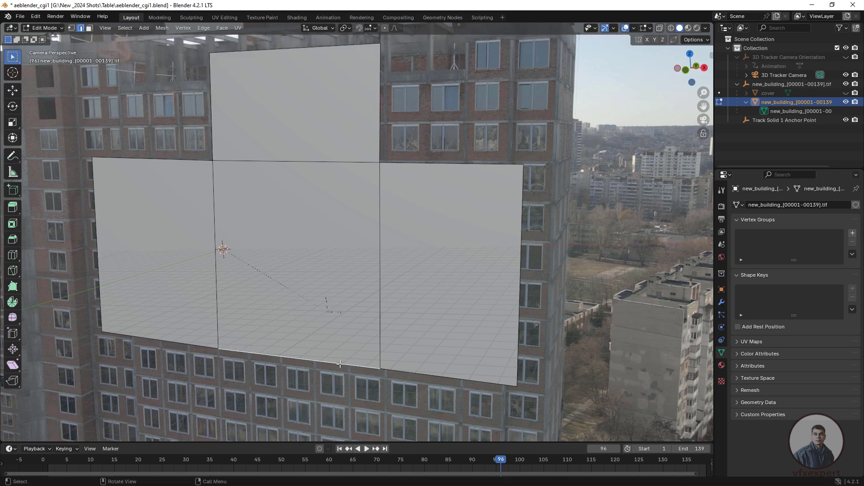
{"action": "scroll", "coordinate": [340, 364], "scroll_direction": "down", "scroll_amount": 2}
{"action": "key", "text": "e"}
{"action": "left_click", "coordinate": [328, 402]}
{"action": "key", "text": "g"}
{"action": "key", "text": "x"}
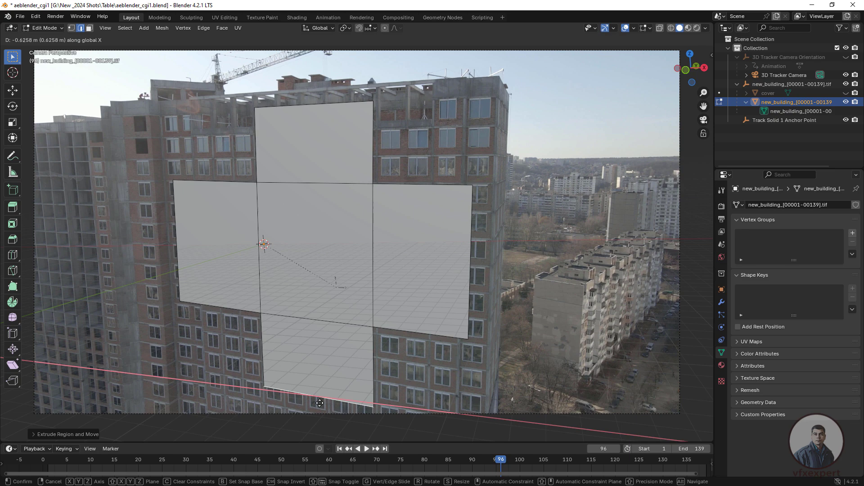
{"action": "left_click", "coordinate": [321, 403]}
- Raise the top edge of the upper face along Z toward the building's roofline
{"action": "left_click", "coordinate": [336, 103]}
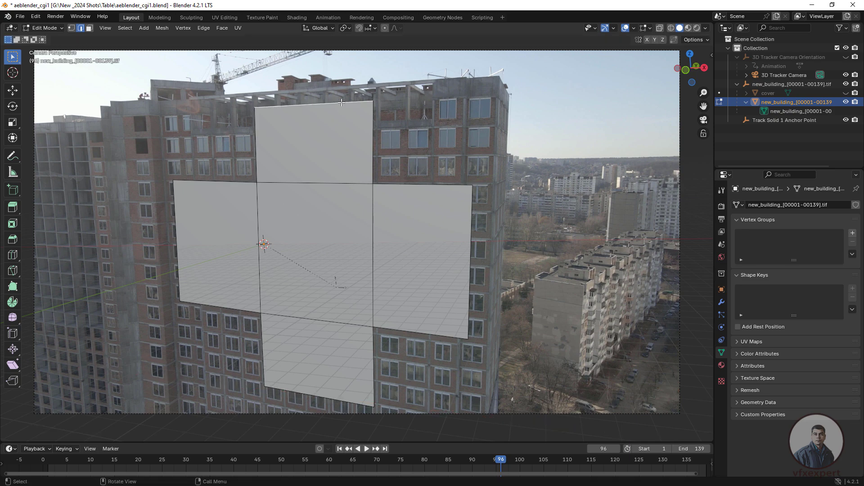
{"action": "key", "text": "g"}
{"action": "key", "text": "z"}
{"action": "left_click", "coordinate": [337, 79]}
- Extrude the centre face in place and scale it to about 0.92, leaving a narrow border around it
{"action": "middle_click_drag", "start_coordinate": [387, 362], "coordinate": [446, 336]}
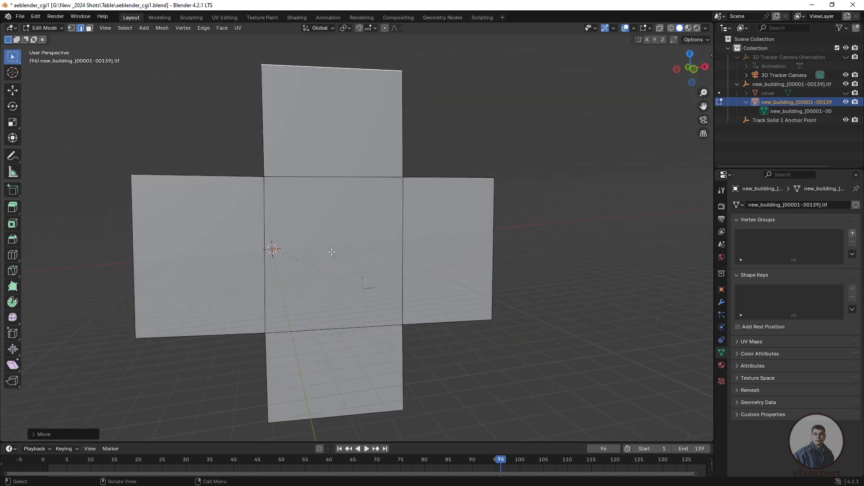
{"action": "middle_click_drag", "start_coordinate": [334, 239], "coordinate": [395, 272]}
{"action": "middle_click_drag", "start_coordinate": [412, 305], "coordinate": [358, 271]}
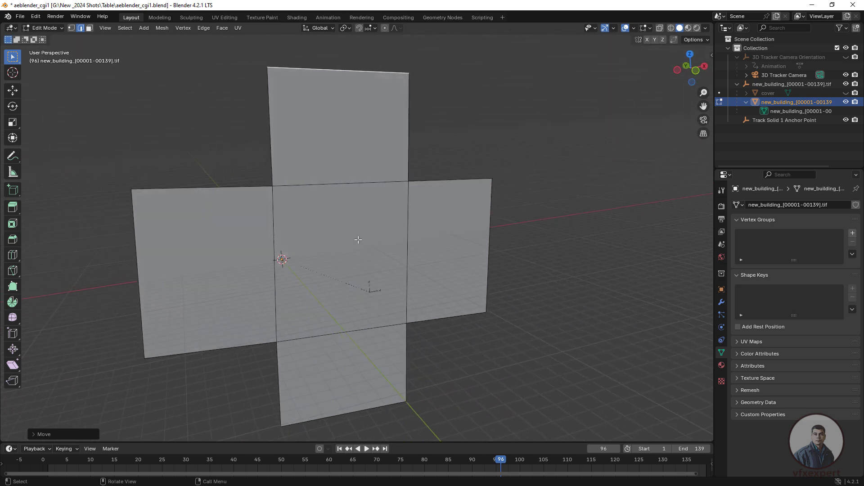
{"action": "left_click", "coordinate": [90, 28]}
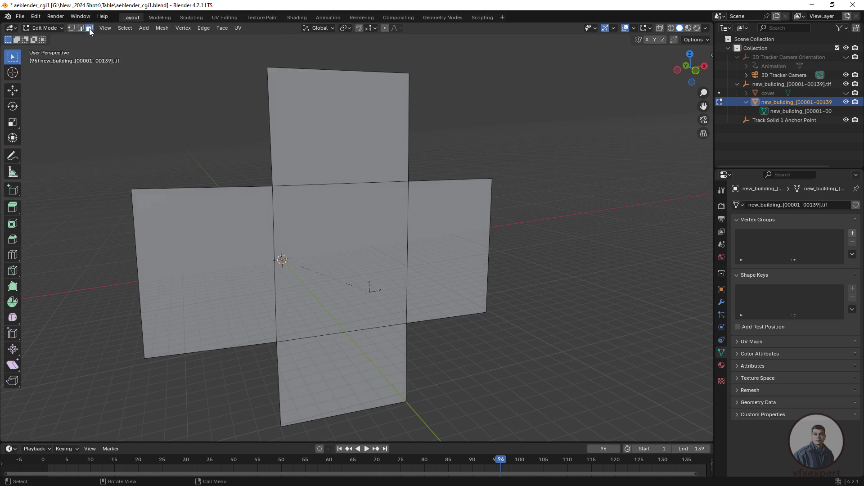
{"action": "left_click", "coordinate": [353, 233]}
{"action": "middle_click_drag", "start_coordinate": [354, 234], "coordinate": [348, 263]}
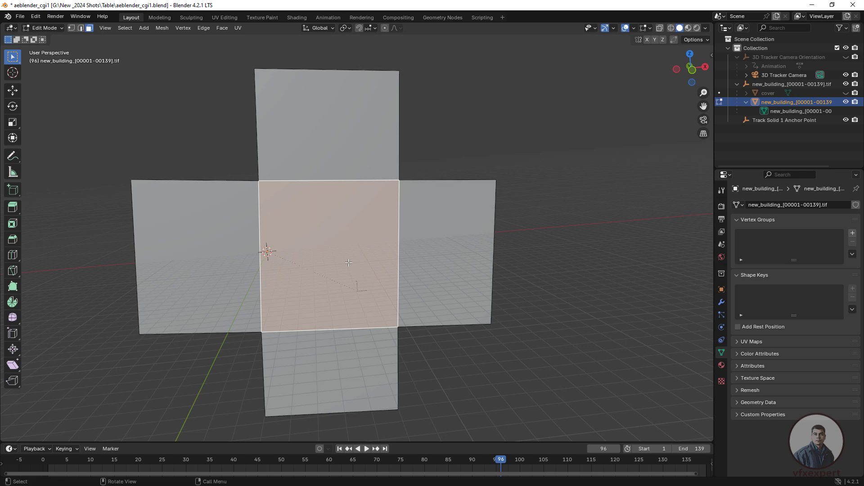
{"action": "key", "text": "e"}
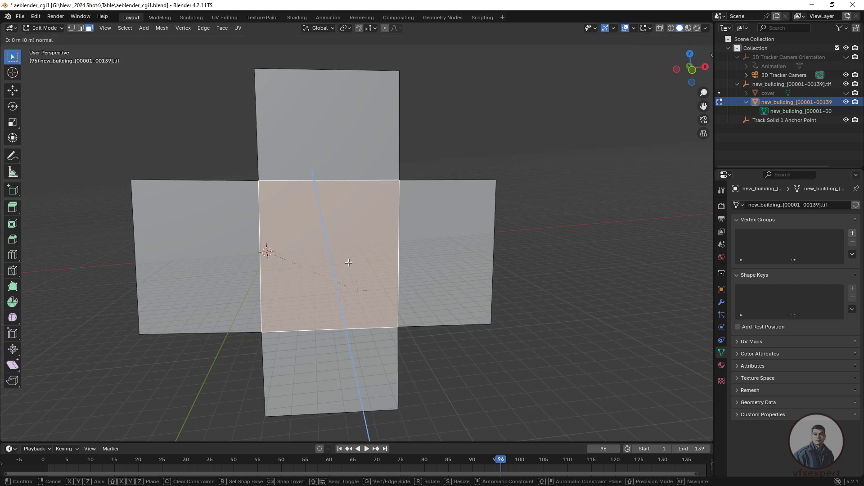
{"action": "key", "text": "s"}
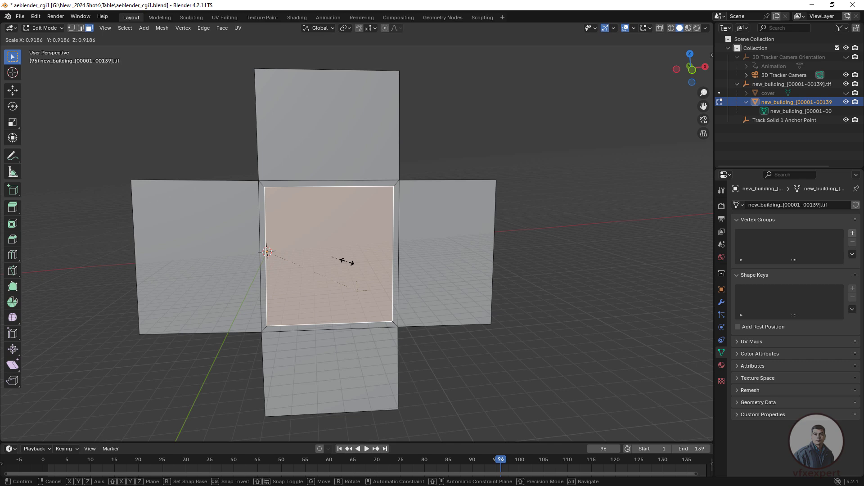
{"action": "left_click", "coordinate": [343, 260]}
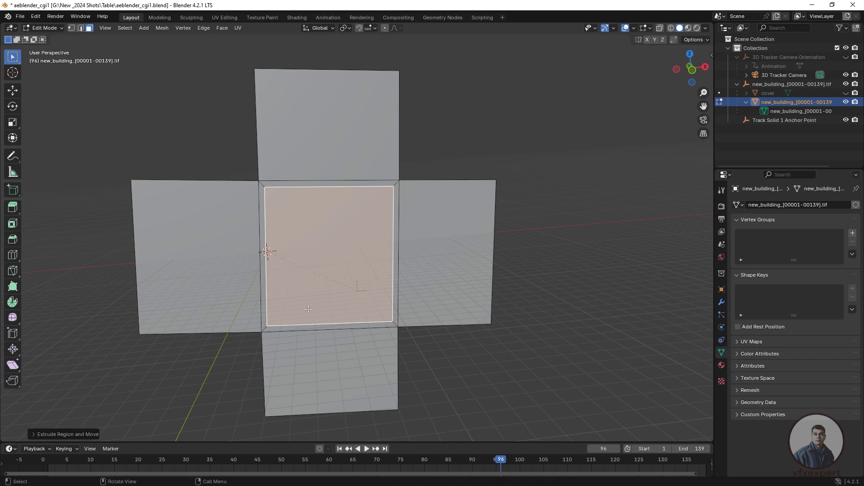
- Extrude the inner centre face backward along its normal to form a deep box-shaped recess behind the wall
{"action": "middle_click_drag", "start_coordinate": [308, 310], "coordinate": [359, 276]}
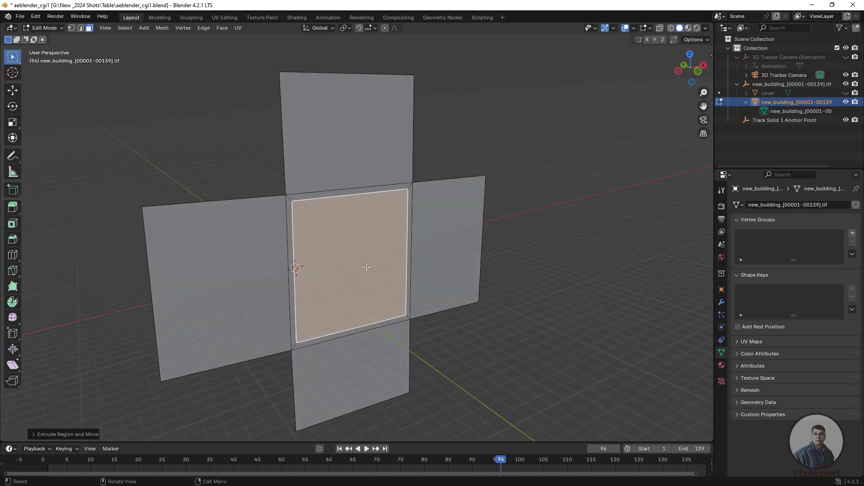
{"action": "key", "text": "e"}
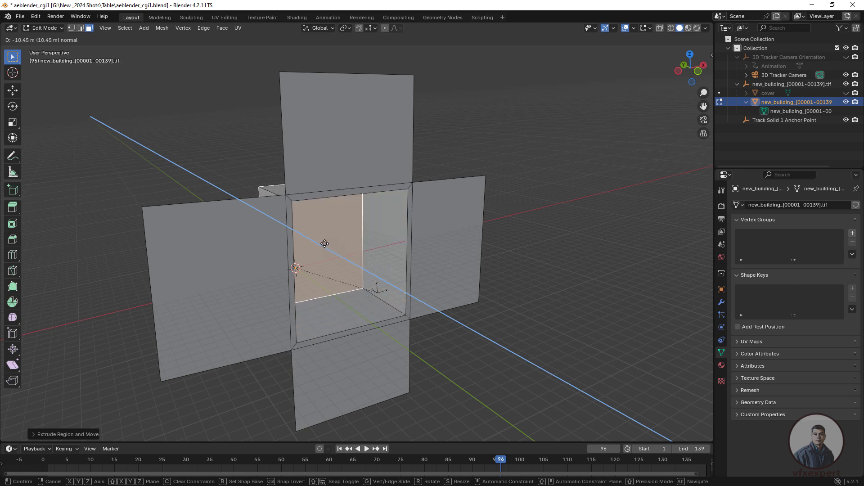
{"action": "left_click", "coordinate": [311, 238]}
- Move the recess's back face about -2.7 m along global Y to make the box shallower
{"action": "middle_click_drag", "start_coordinate": [315, 299], "coordinate": [333, 300]}
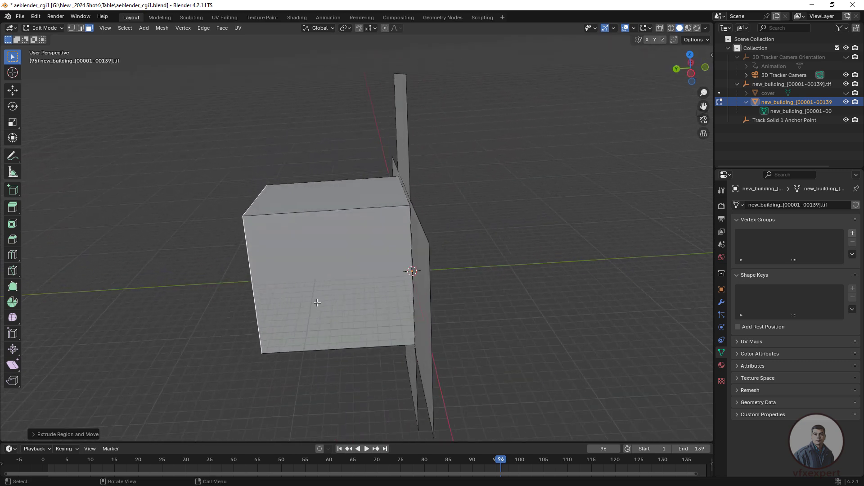
{"action": "middle_click_drag", "start_coordinate": [380, 323], "coordinate": [397, 299]}
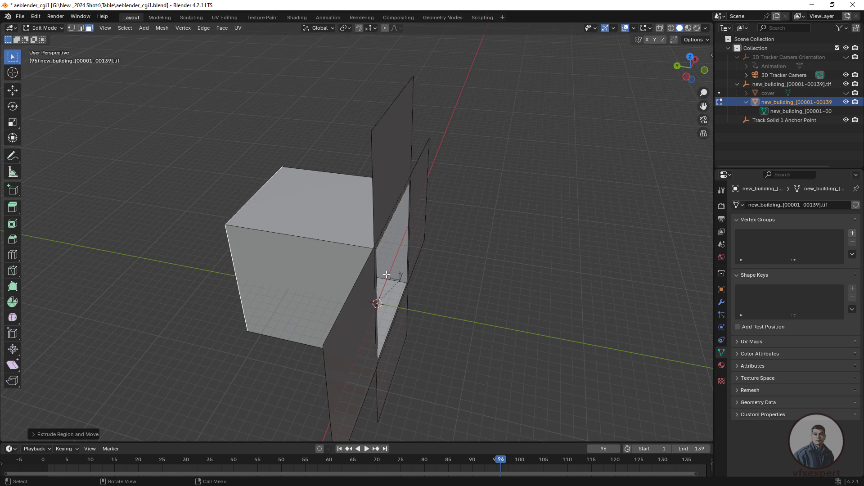
{"action": "key", "text": "g"}
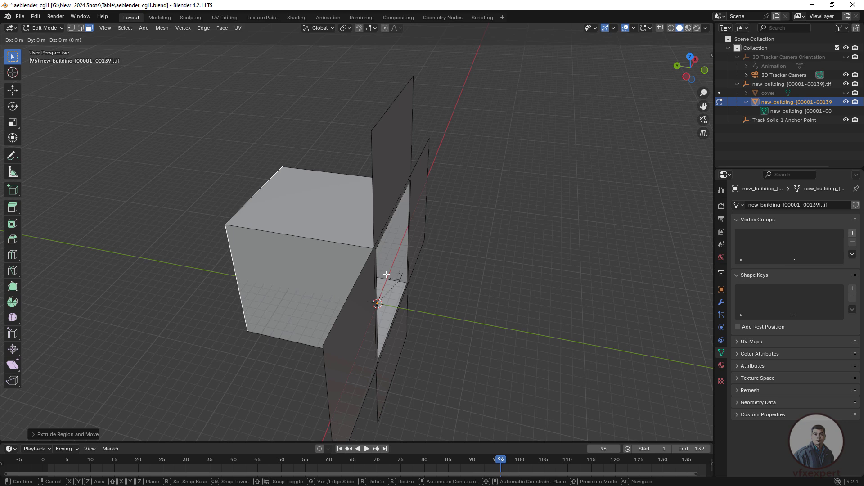
{"action": "key", "text": "y"}
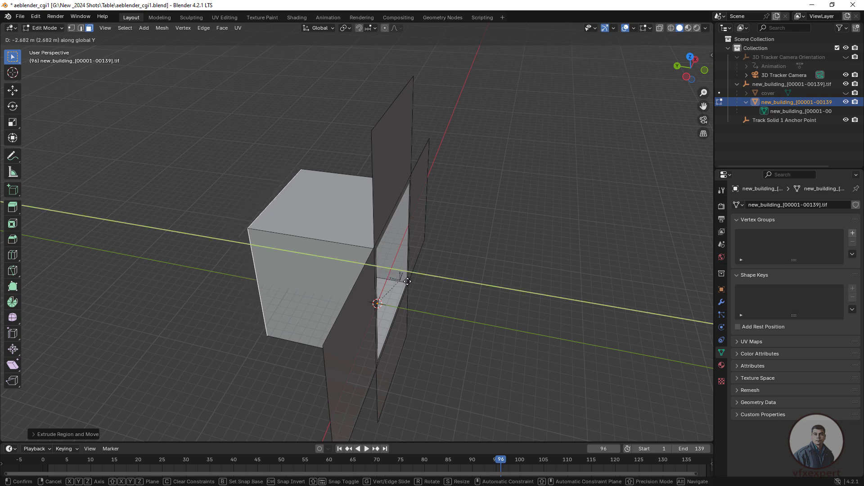
{"action": "left_click", "coordinate": [408, 281]}
- Play the shot through the tracked camera and scrub to frame 98 to check the recess against the building
{"action": "middle_click_drag", "start_coordinate": [424, 371], "coordinate": [350, 337]}
{"action": "left_click", "coordinate": [702, 120]}
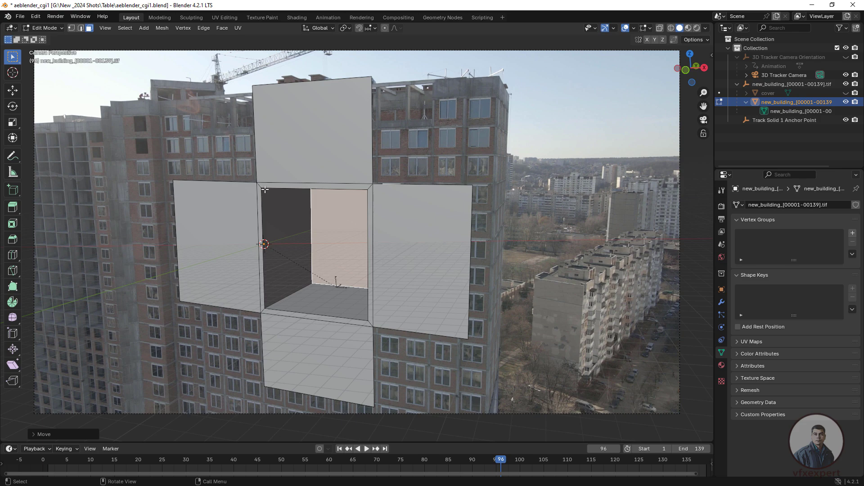
{"action": "key", "text": "space"}
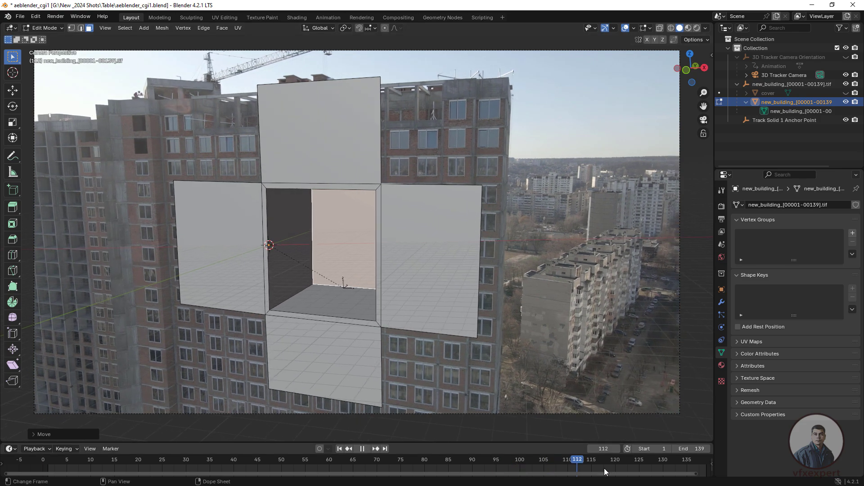
{"action": "left_click_drag", "start_coordinate": [634, 468], "coordinate": [512, 463]}
{"action": "key", "text": "space"}
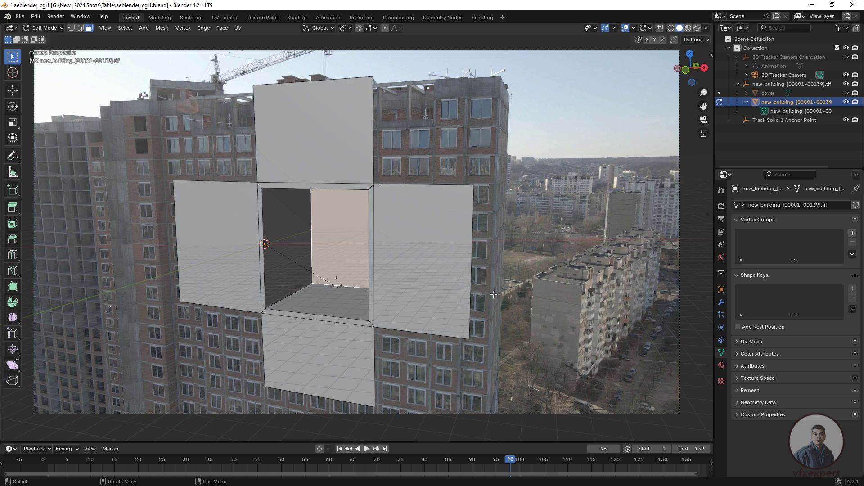
- Examine the recess box and the surrounding wall faces from several angles
{"action": "middle_click_drag", "start_coordinate": [481, 290], "coordinate": [404, 274]}
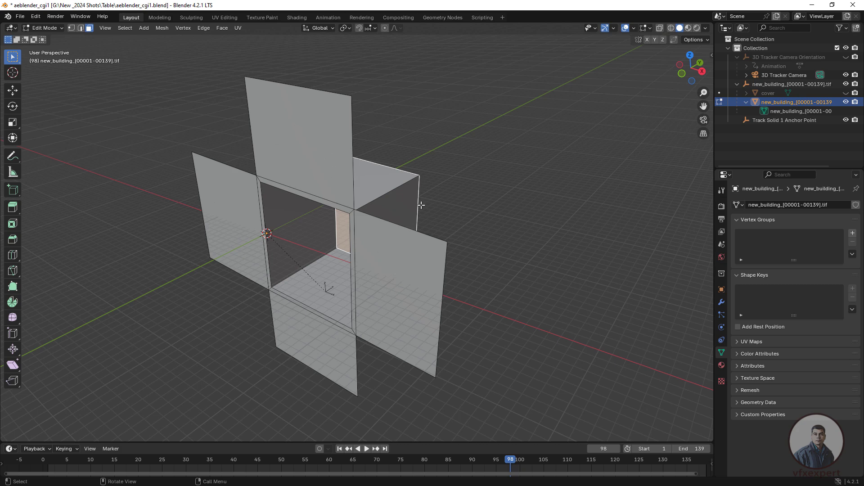
{"action": "middle_click_drag", "start_coordinate": [415, 302], "coordinate": [411, 241]}
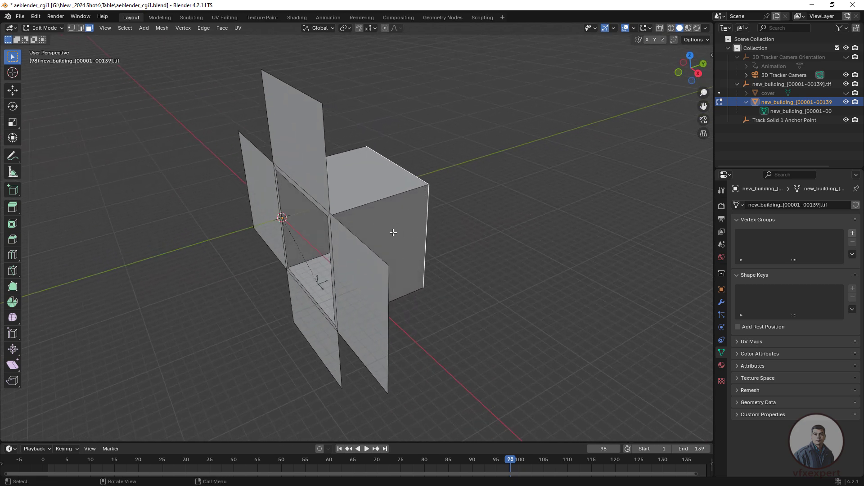
{"action": "middle_click_drag", "start_coordinate": [400, 254], "coordinate": [439, 253]}
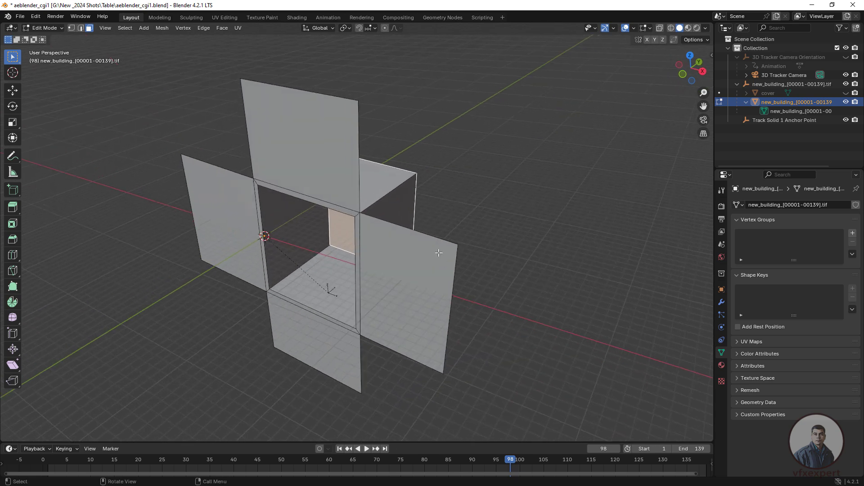
{"action": "left_click", "coordinate": [405, 244]}
{"action": "left_click", "coordinate": [326, 167]}
{"action": "left_click", "coordinate": [240, 207]}
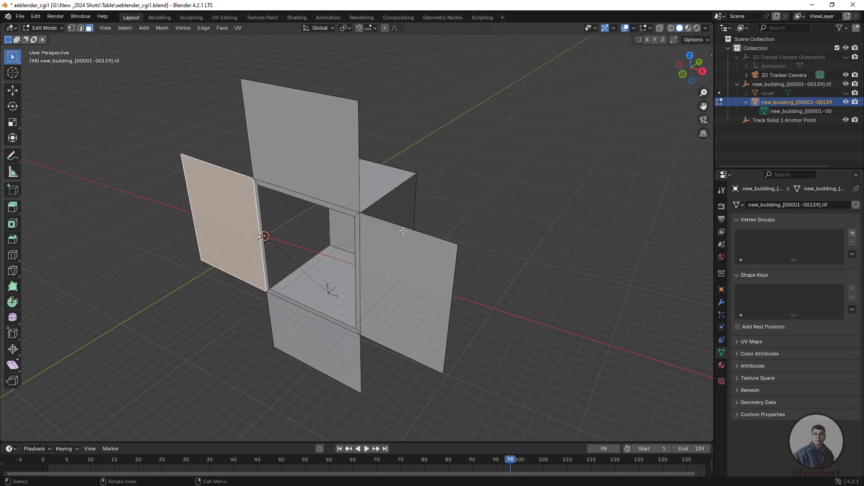
{"action": "middle_click_drag", "start_coordinate": [407, 228], "coordinate": [386, 226]}
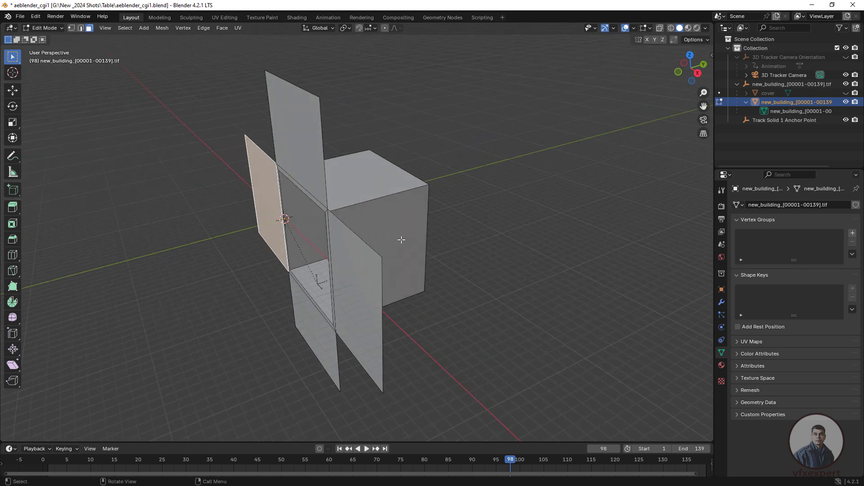
{"action": "middle_click_drag", "start_coordinate": [444, 262], "coordinate": [643, 154]}
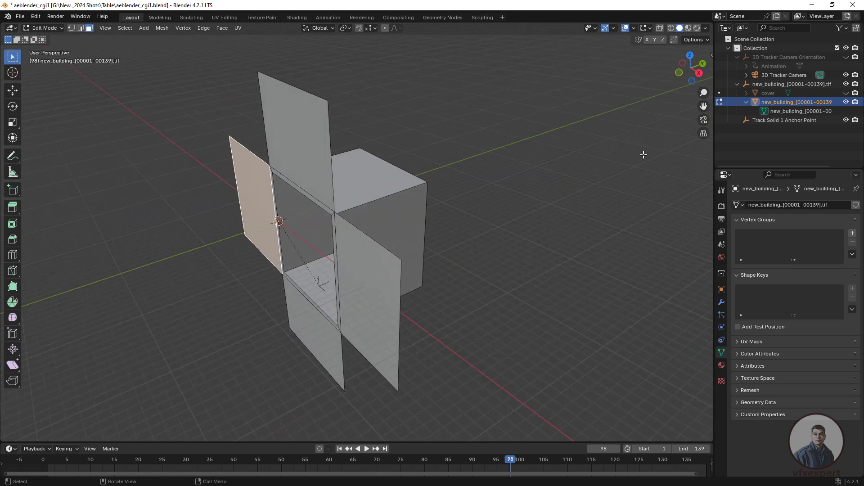
- Select all four outer wall faces in the camera view and create a new material with a Holdout surface
{"action": "left_click", "coordinate": [704, 120]}
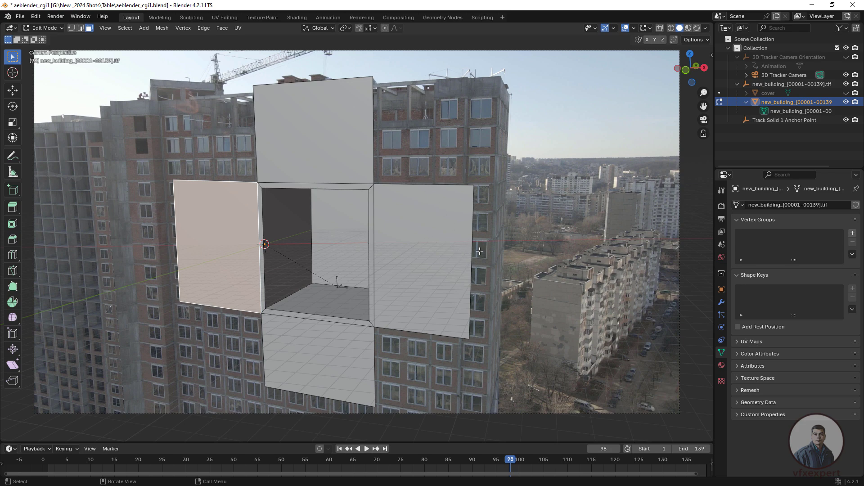
{"action": "left_click", "coordinate": [721, 365]}
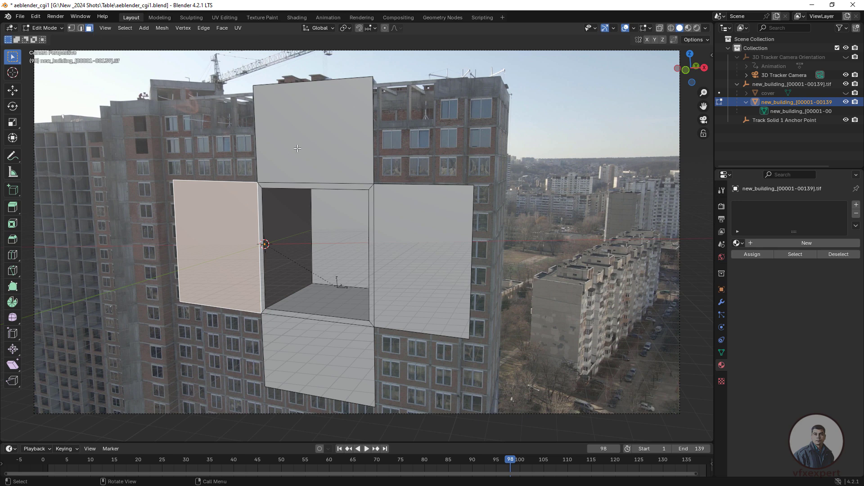
{"action": "left_click", "coordinate": [308, 137], "text": "shift"}
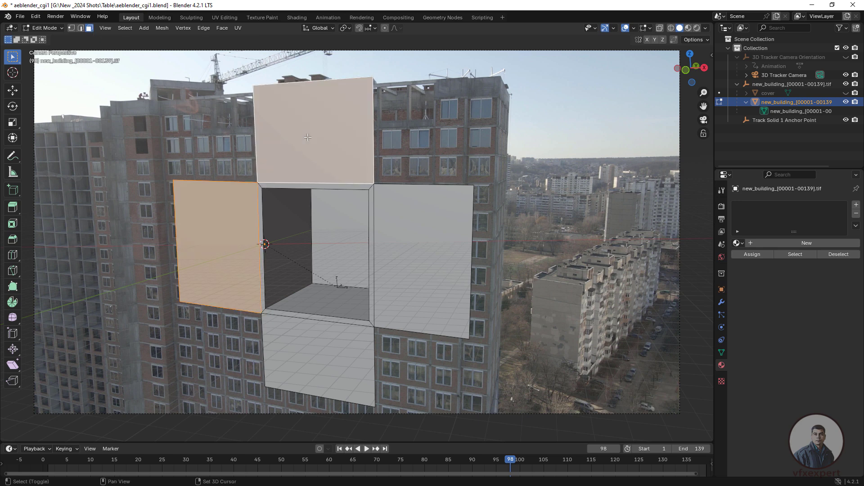
{"action": "left_click", "coordinate": [432, 245], "text": "shift"}
{"action": "left_click", "coordinate": [355, 365], "text": "shift"}
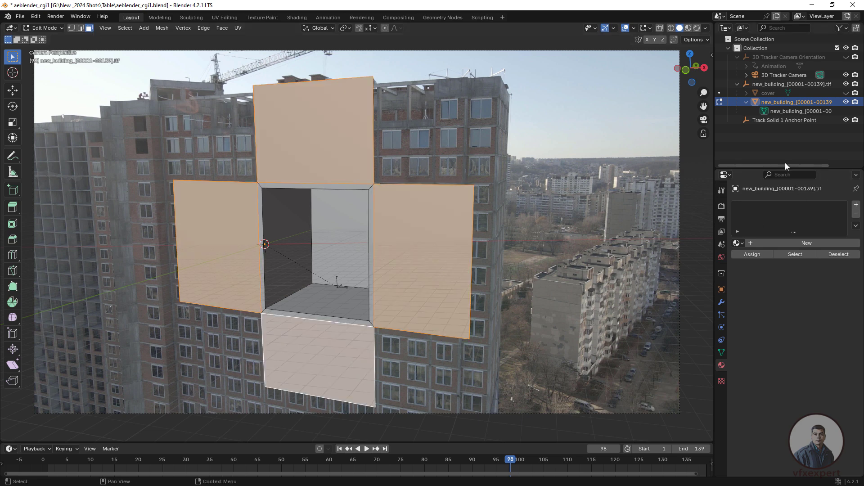
{"action": "left_click", "coordinate": [795, 244]}
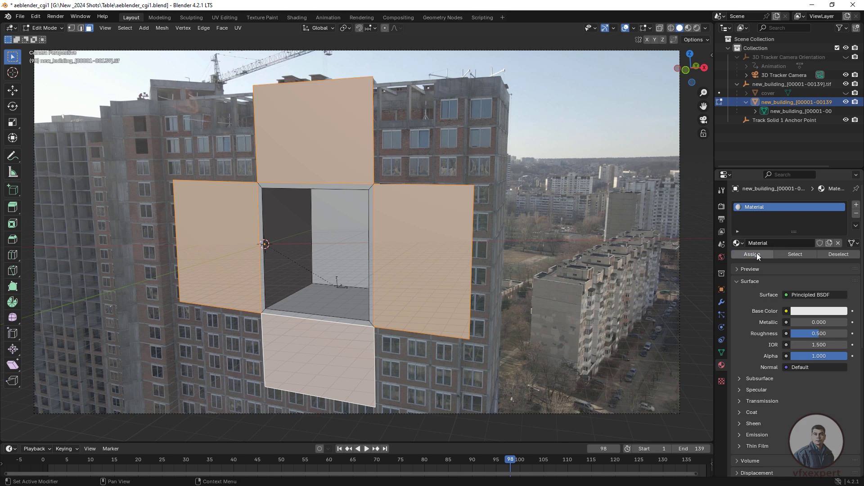
{"action": "left_click", "coordinate": [812, 294]}
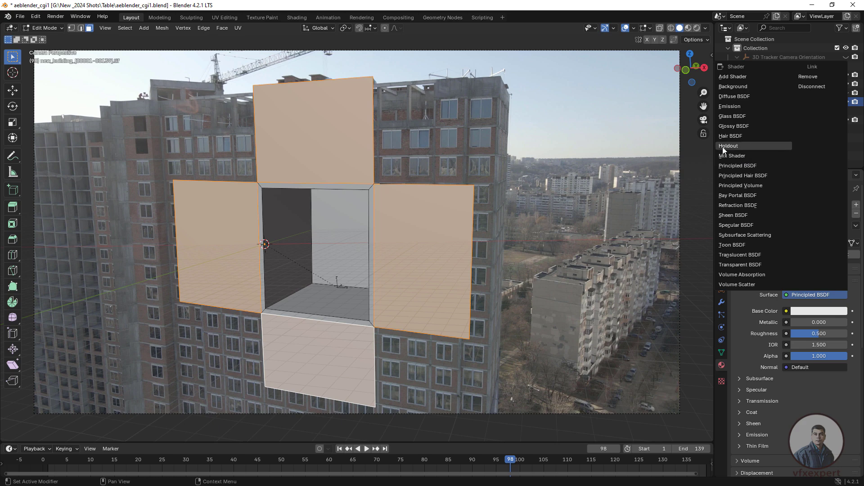
{"action": "left_click", "coordinate": [733, 146]}
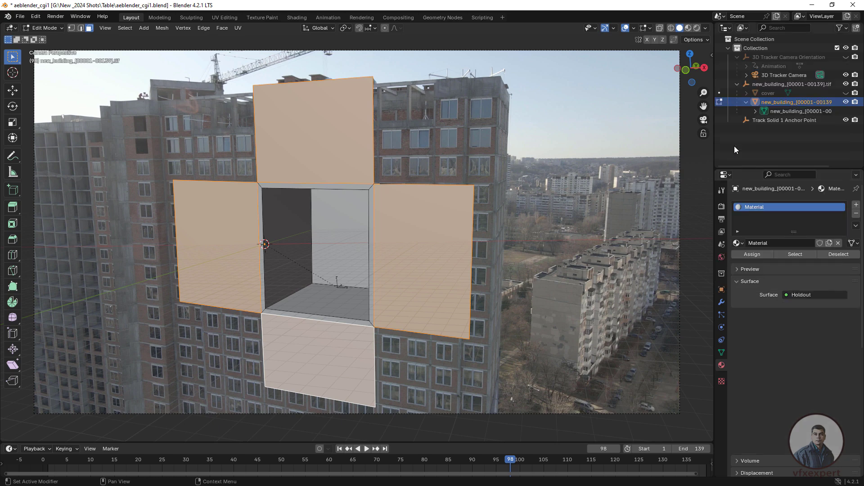
- Preview the holdout wall in rendered and material preview shading, and return to solid shading
{"action": "left_click", "coordinate": [697, 29]}
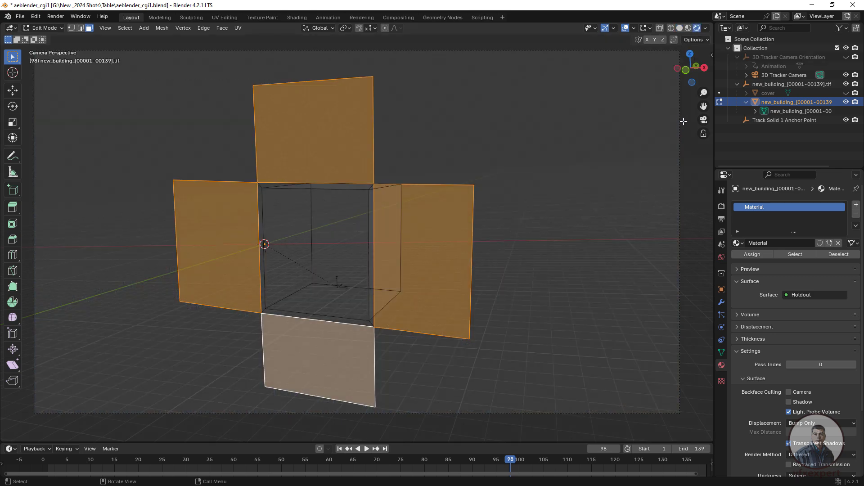
{"action": "left_click", "coordinate": [704, 121]}
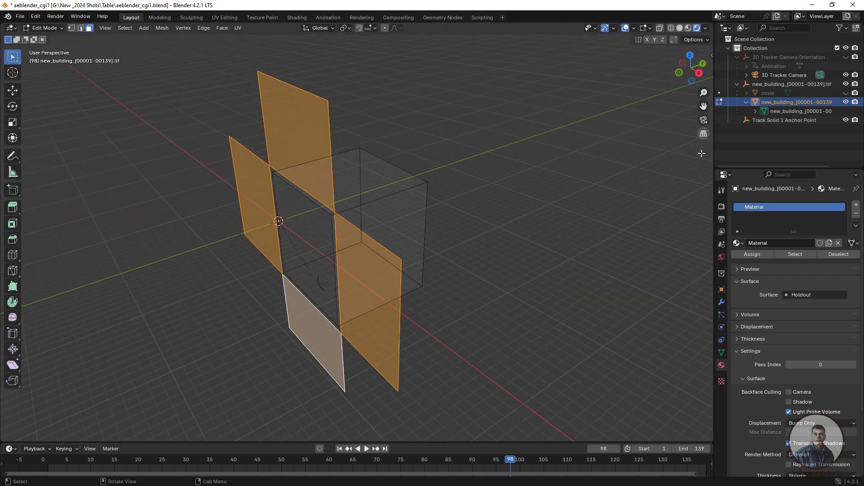
{"action": "left_click", "coordinate": [704, 120]}
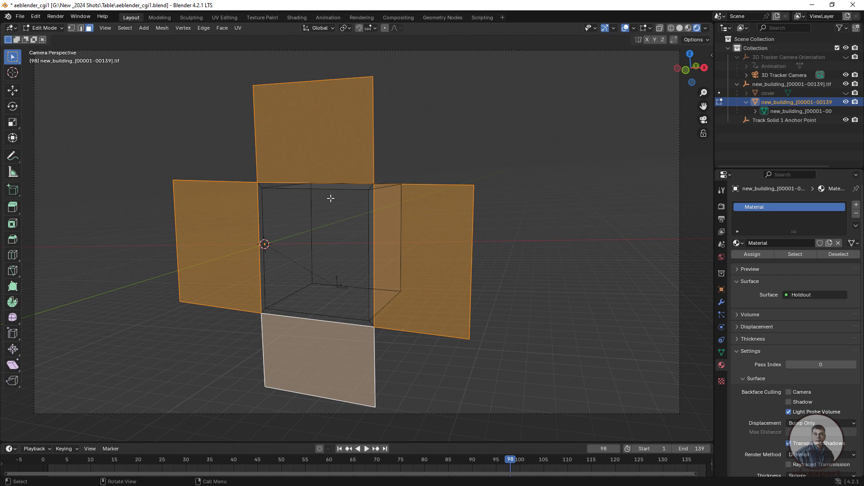
{"action": "left_click", "coordinate": [688, 28]}
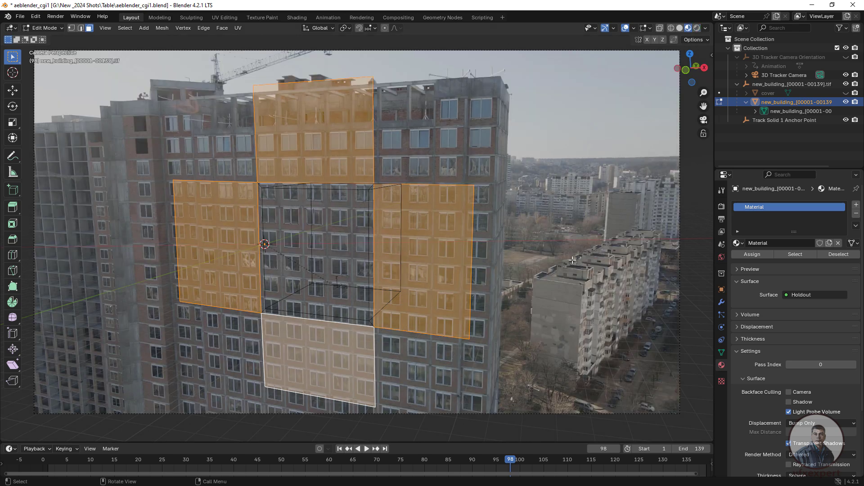
{"action": "mouse_move", "coordinate": [516, 329]}
{"action": "middle_mouse_down"}
{"action": "mouse_move", "coordinate": [563, 343]}
{"action": "mouse_move", "coordinate": [553, 316]}
{"action": "mouse_move", "coordinate": [518, 329]}
{"action": "middle_mouse_up"}
{"action": "left_click", "coordinate": [680, 28]}
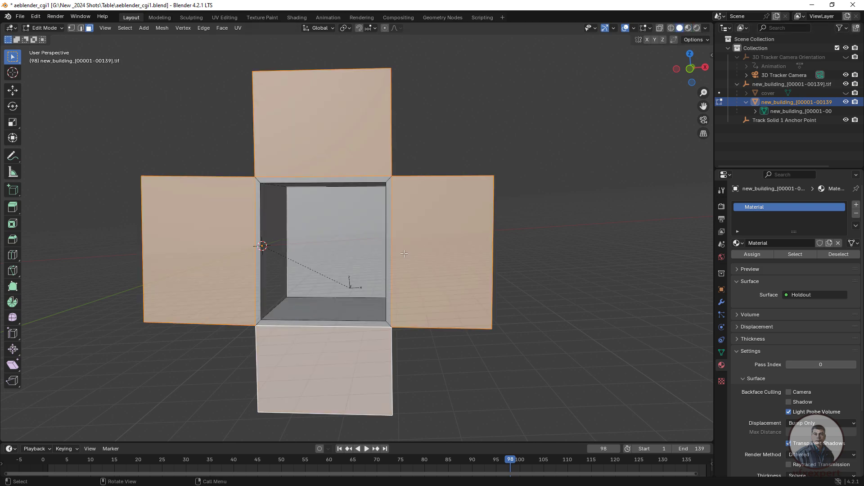
- Select all the inner faces of the recess, including its side walls, ceiling, floor and back
{"action": "middle_click_drag", "start_coordinate": [381, 267], "coordinate": [393, 259]}
{"action": "scroll", "coordinate": [369, 269], "scroll_direction": "up", "scroll_amount": 1}
{"action": "scroll", "coordinate": [369, 269], "scroll_direction": "up", "scroll_amount": 1}
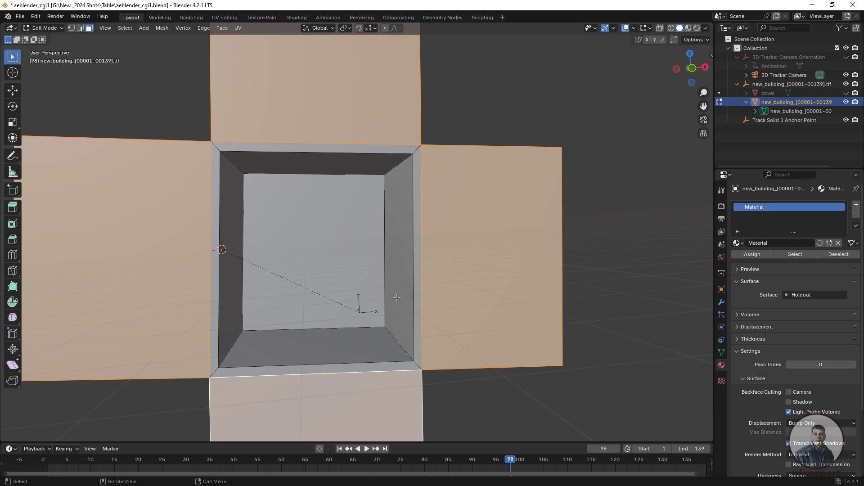
{"action": "middle_click_drag", "start_coordinate": [343, 347], "coordinate": [368, 319]}
{"action": "left_click", "coordinate": [406, 242]}
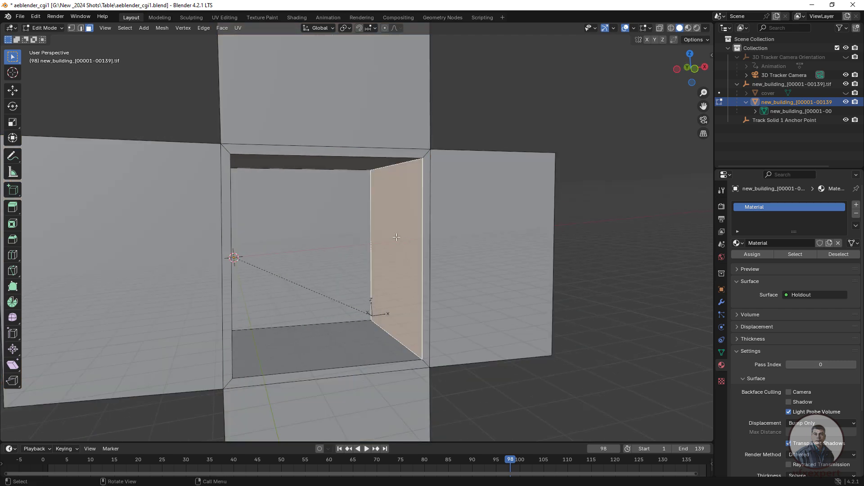
{"action": "middle_click_drag", "start_coordinate": [404, 287], "coordinate": [368, 161]}
{"action": "left_click", "coordinate": [368, 161], "text": "shift"}
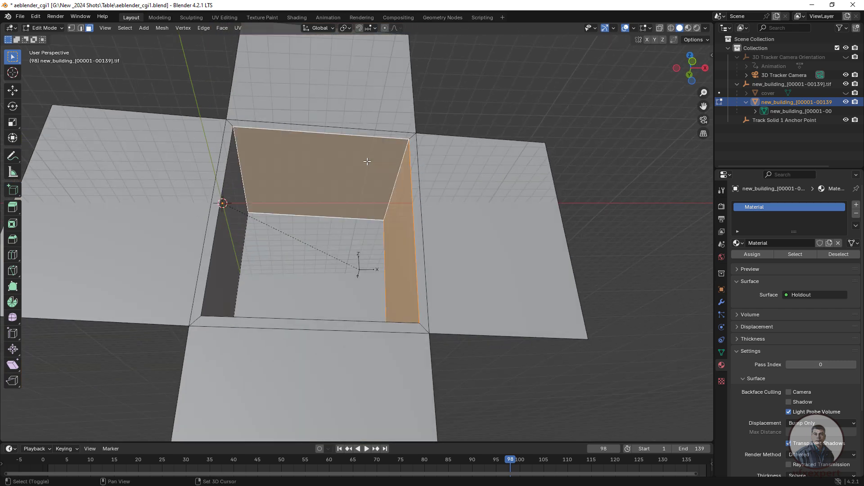
{"action": "left_click", "coordinate": [223, 247], "text": "shift"}
{"action": "middle_click_drag", "start_coordinate": [350, 304], "coordinate": [419, 241]}
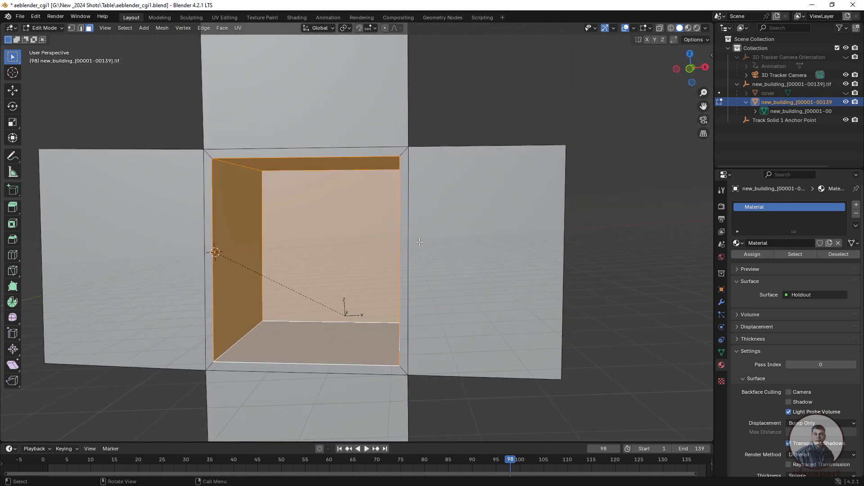
- Add the four narrow border faces to the recess selection and create a new material in a second slot
{"action": "left_click", "coordinate": [403, 207], "text": "shift"}
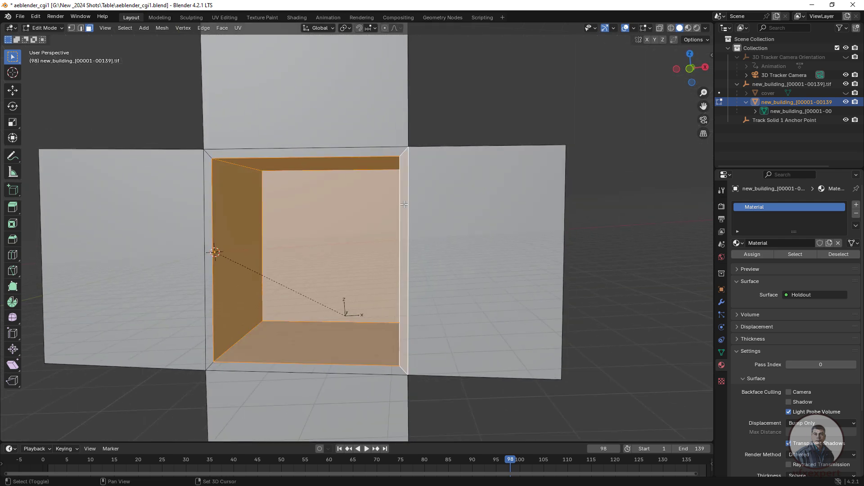
{"action": "left_click", "coordinate": [356, 154], "text": "shift"}
{"action": "left_click", "coordinate": [209, 203], "text": "shift"}
{"action": "left_click", "coordinate": [315, 368], "text": "shift"}
{"action": "middle_click_drag", "start_coordinate": [346, 329], "coordinate": [375, 325]}
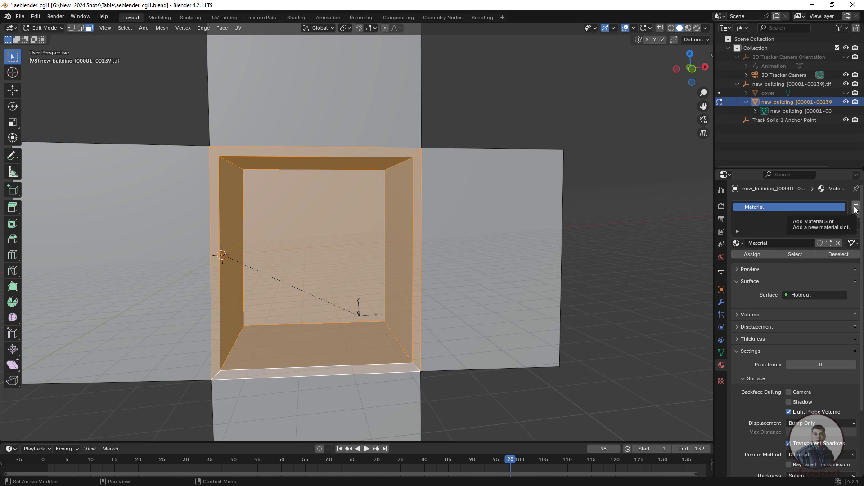
{"action": "left_click", "coordinate": [857, 208]}
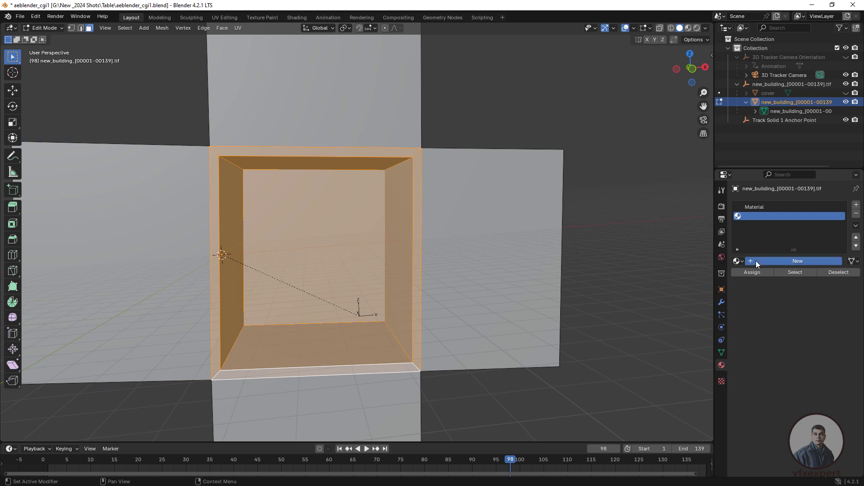
{"action": "left_click", "coordinate": [756, 261]}
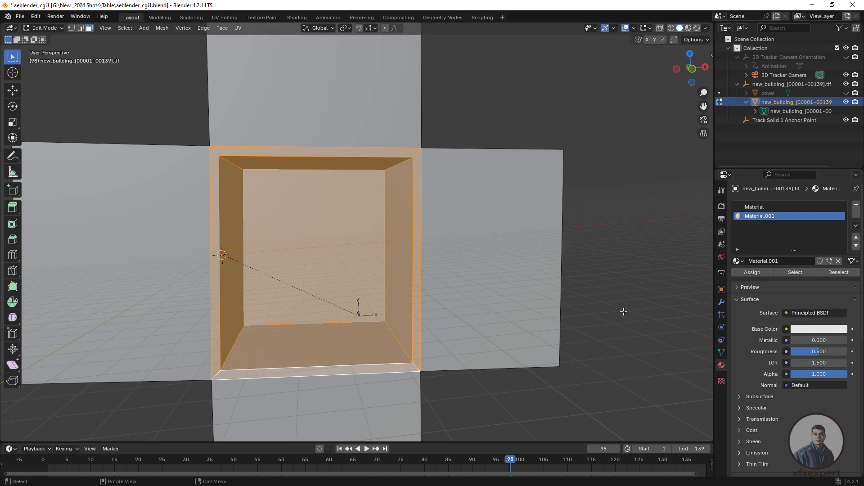
- Return to the tracked camera view in Object Mode and display the wall with rendered shading
{"action": "left_click", "coordinate": [704, 120]}
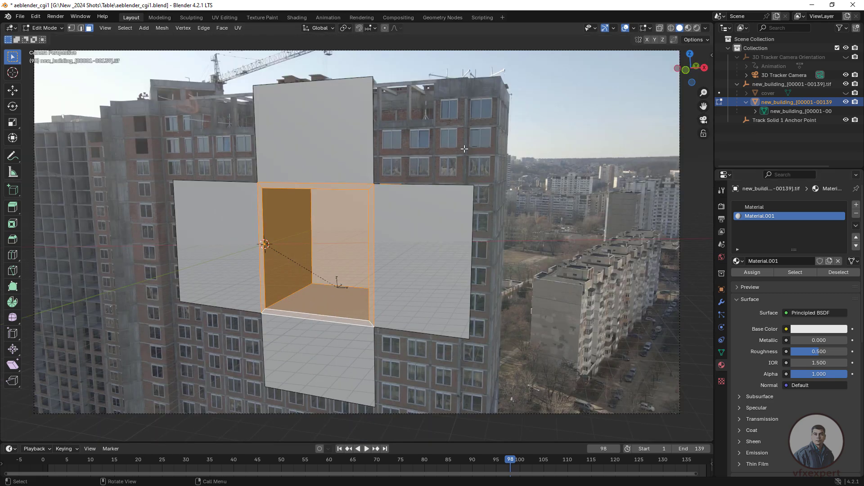
{"action": "left_click", "coordinate": [58, 27]}
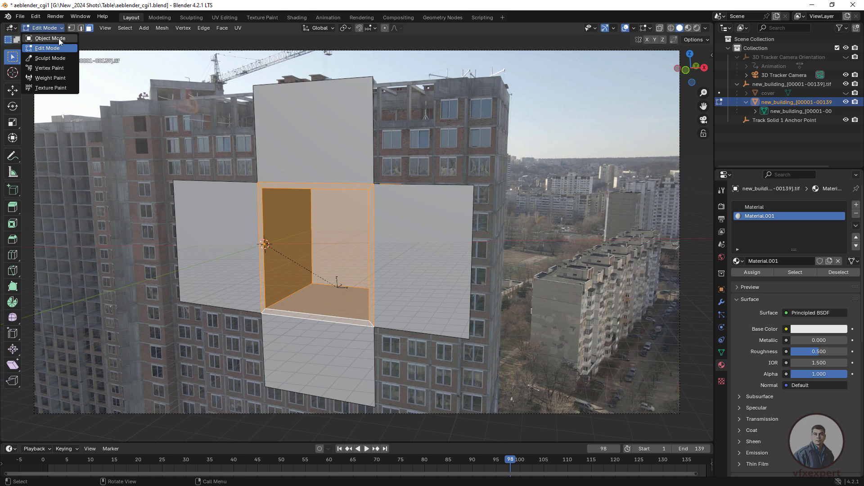
{"action": "left_click", "coordinate": [59, 39]}
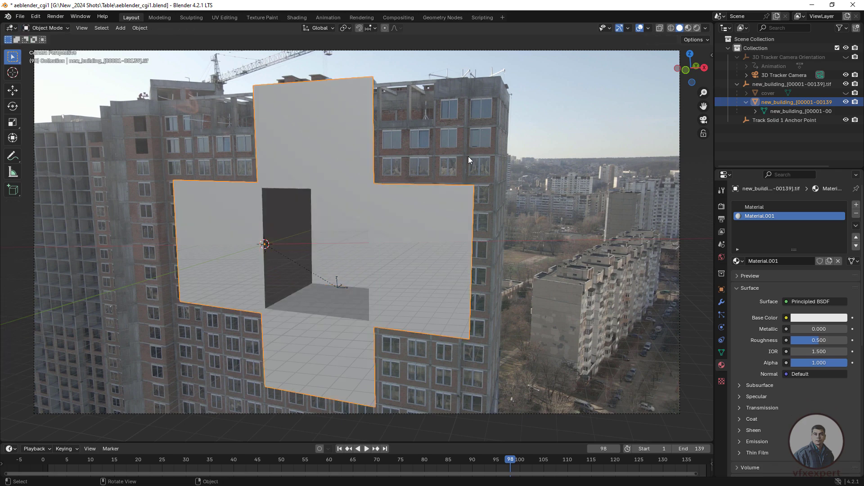
{"action": "left_click", "coordinate": [697, 29]}
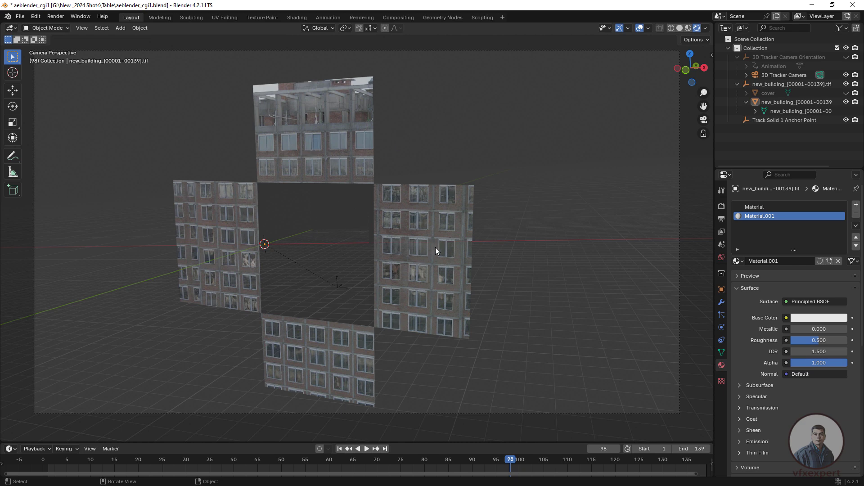
- Enable the Transparent film option in the render settings so the background footage shows around the wall
{"action": "left_click", "coordinate": [722, 206]}
{"action": "left_click", "coordinate": [738, 414]}
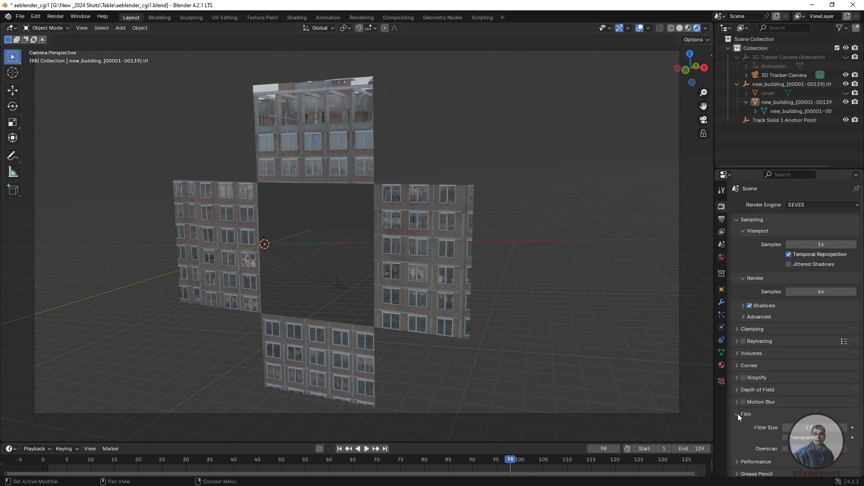
{"action": "scroll", "coordinate": [771, 423], "scroll_direction": "down", "scroll_amount": 2}
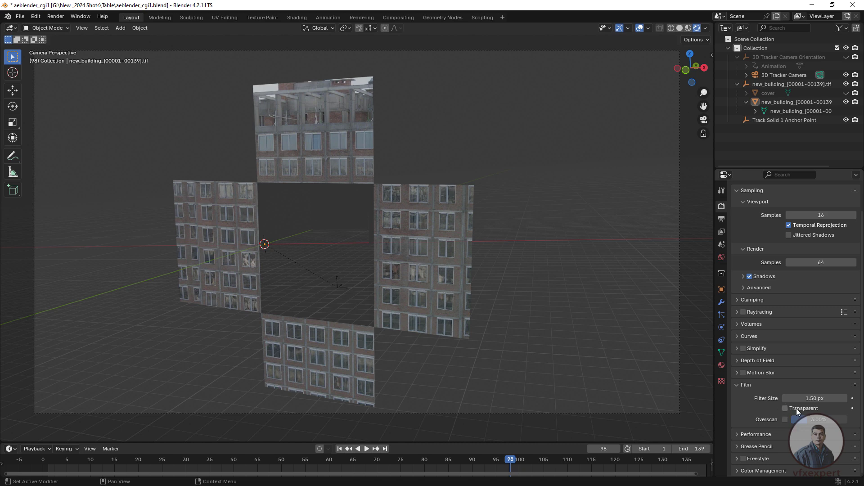
{"action": "left_click", "coordinate": [785, 408]}
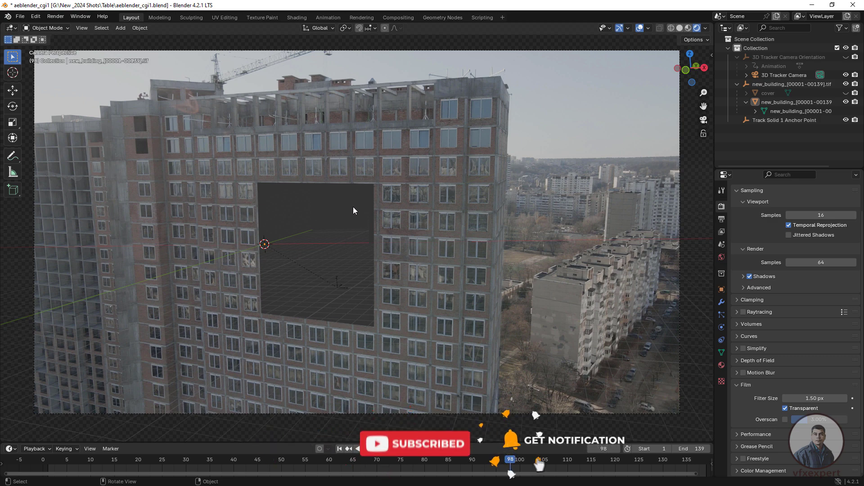
- Set the render engine to Cycles and its device to GPU Compute
{"action": "left_click", "coordinate": [722, 220]}
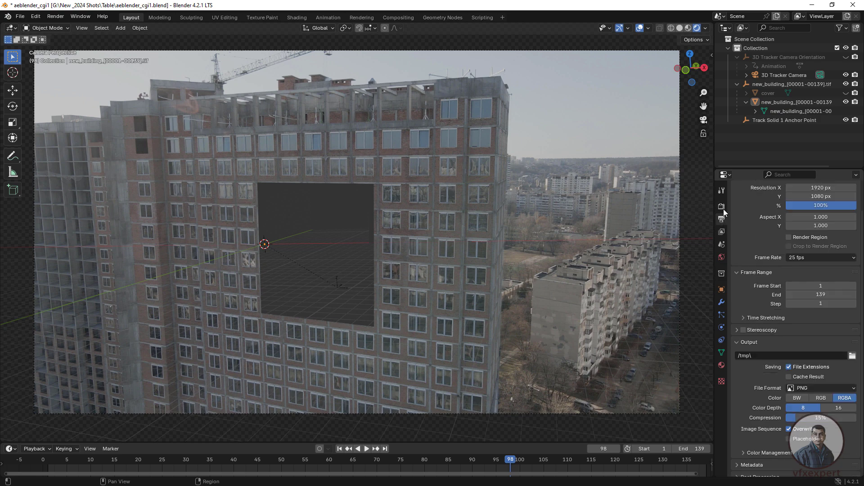
{"action": "left_click", "coordinate": [722, 207]}
{"action": "scroll", "coordinate": [749, 235], "scroll_direction": "up", "scroll_amount": 2}
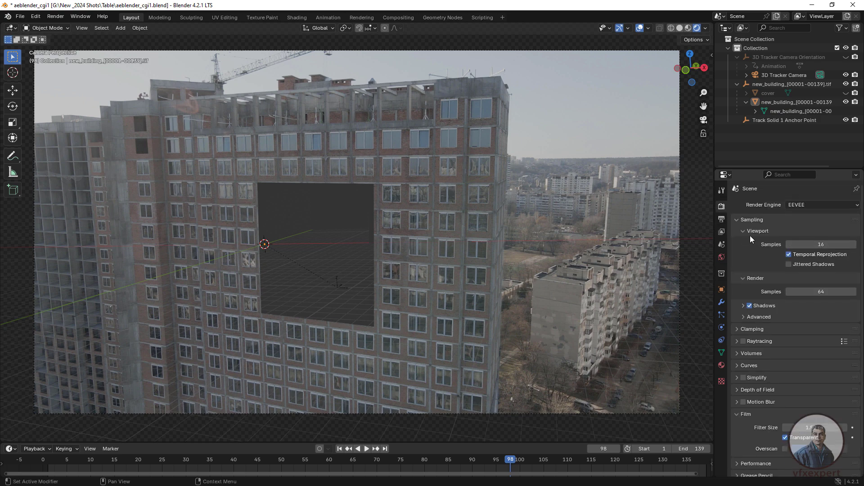
{"action": "left_click", "coordinate": [814, 204]}
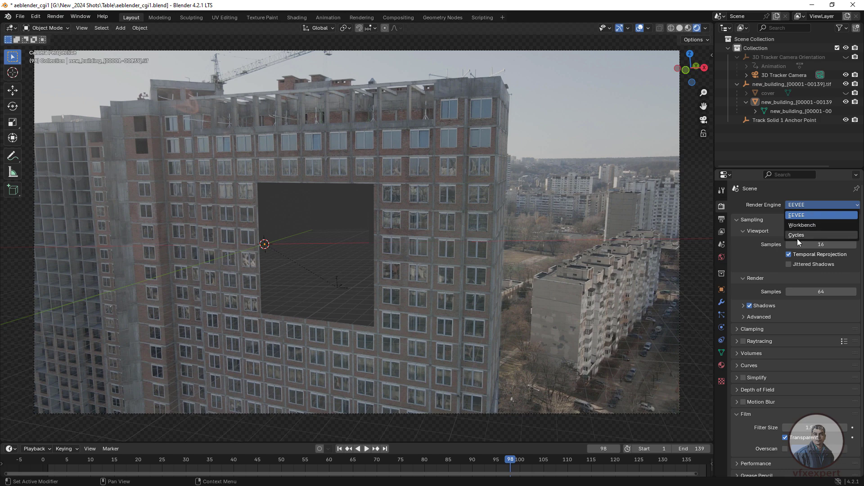
{"action": "left_click", "coordinate": [806, 236]}
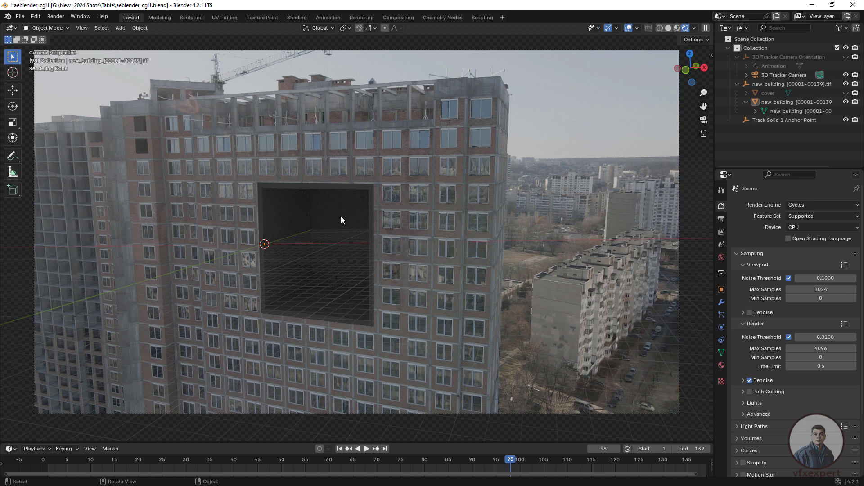
{"action": "left_click", "coordinate": [813, 226]}
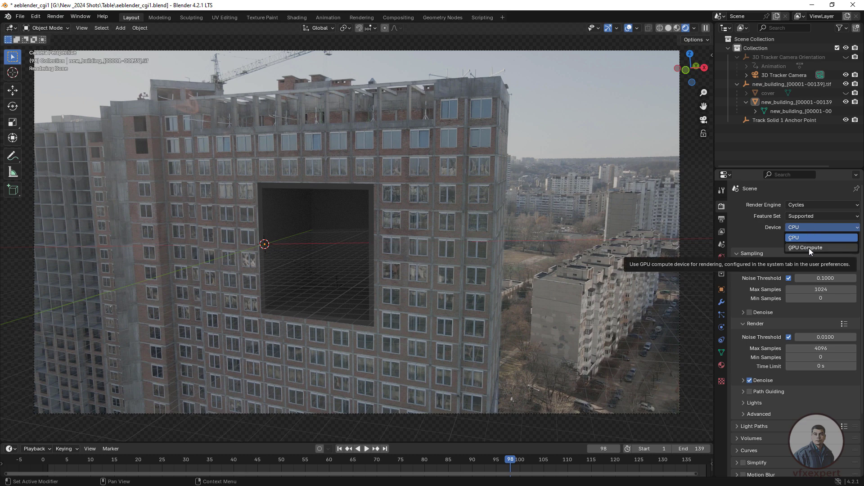
{"action": "left_click", "coordinate": [809, 247]}
- Set the base color of the recess material Material.001 to a light orange with hue 0.042 and saturation 0.661
{"action": "left_click", "coordinate": [721, 365]}
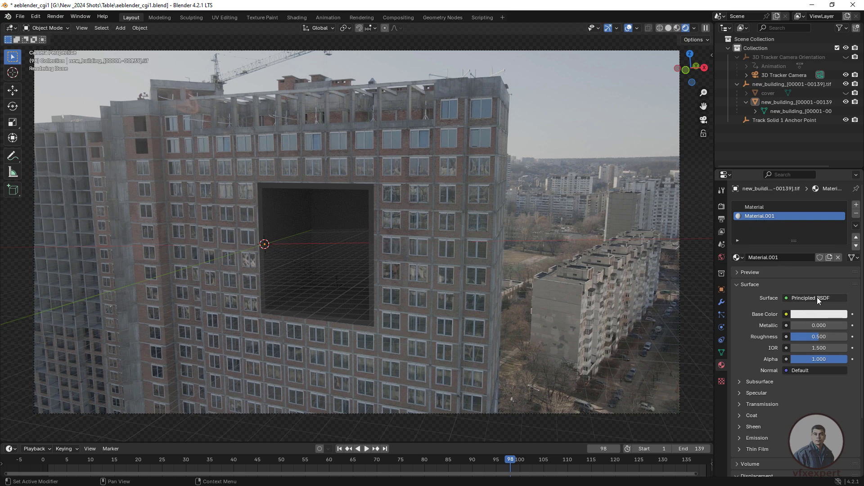
{"action": "left_click", "coordinate": [812, 314]}
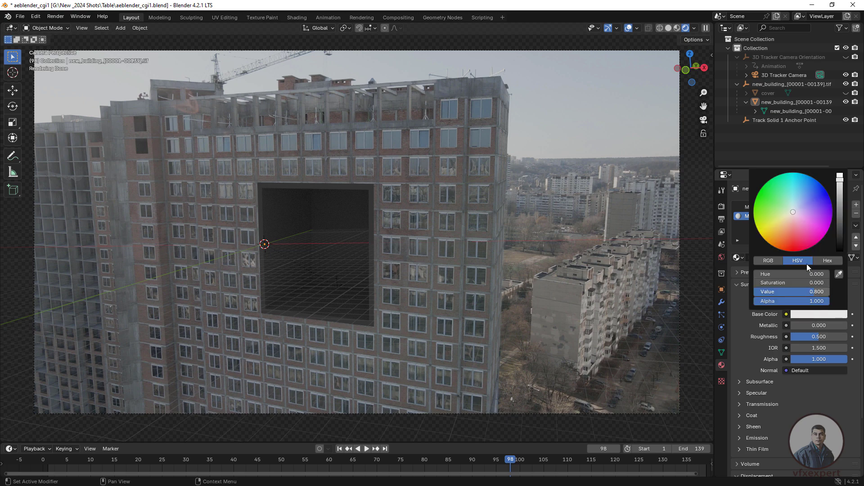
{"action": "left_click", "coordinate": [786, 228]}
{"action": "left_click_drag", "start_coordinate": [786, 228], "coordinate": [792, 223]}
- Hide the floor grid in the viewport overlays for a clear view of the recess
{"action": "scroll", "coordinate": [265, 304], "scroll_direction": "up", "scroll_amount": 3}
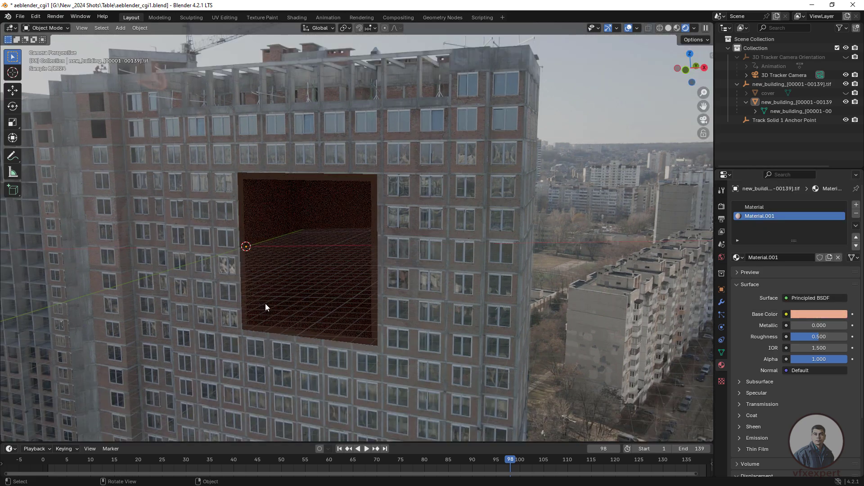
{"action": "left_click", "coordinate": [638, 28]}
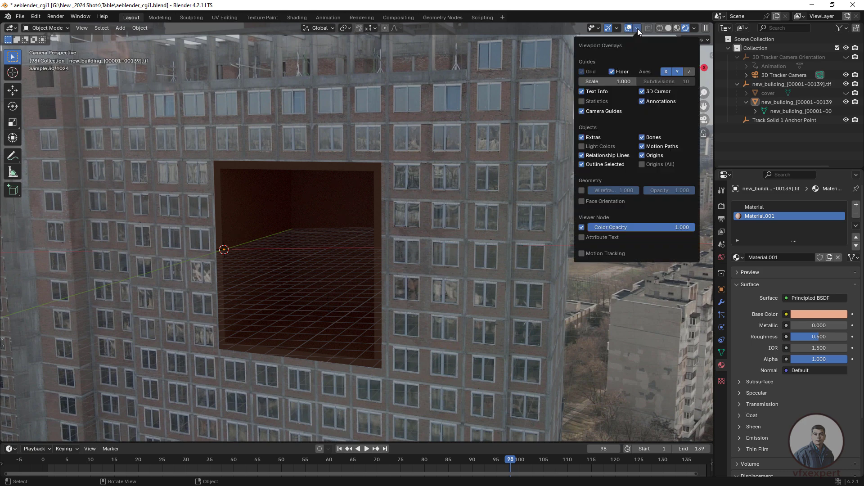
{"action": "left_click", "coordinate": [612, 72]}
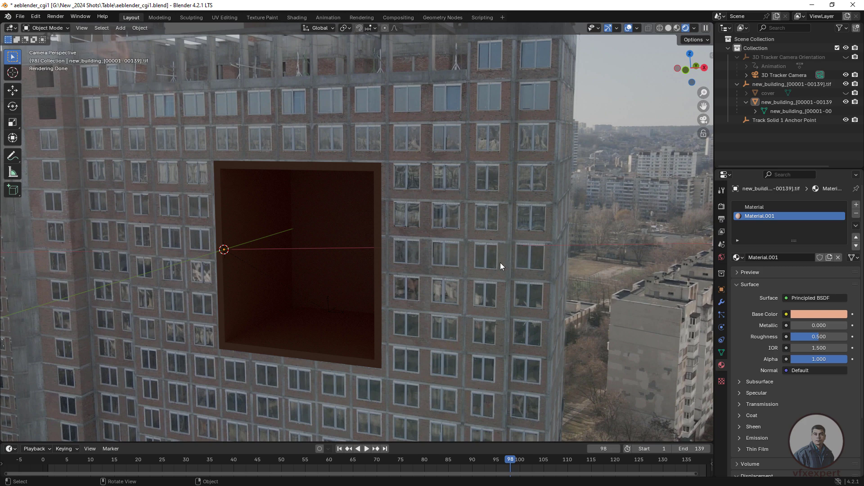
- Assign an Environment Texture to the world background color and load canary_wharf_1k.hdr from the HDRI folder
{"action": "left_click", "coordinate": [722, 258]}
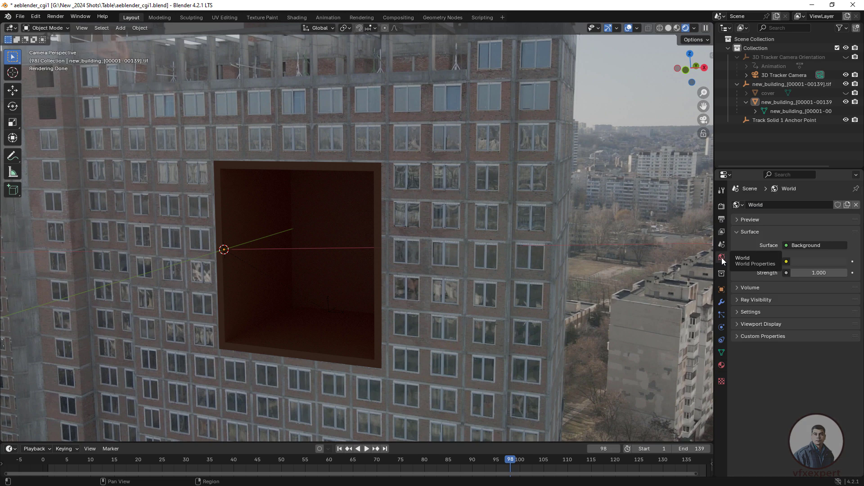
{"action": "left_click", "coordinate": [786, 261]}
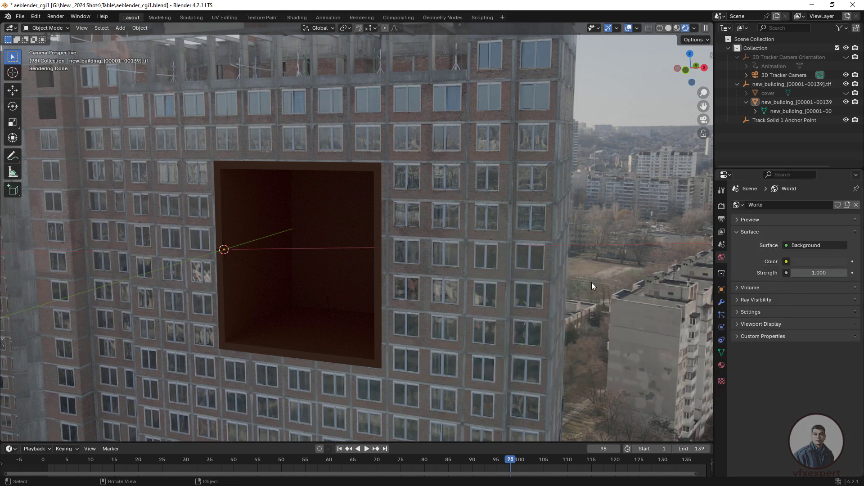
{"action": "left_click", "coordinate": [787, 262]}
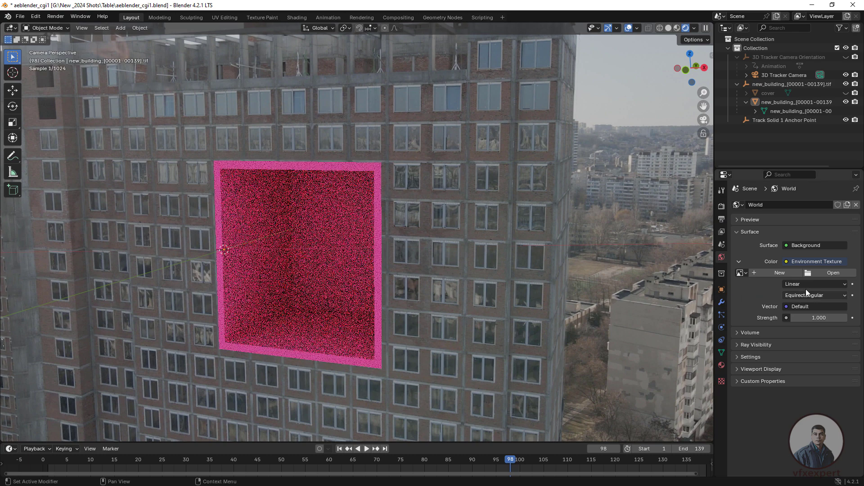
{"action": "left_click", "coordinate": [830, 275]}
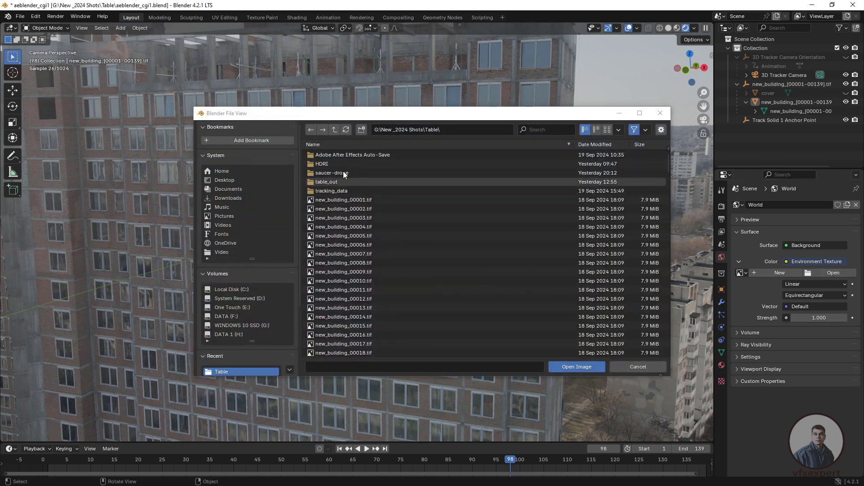
{"action": "left_click", "coordinate": [323, 164]}
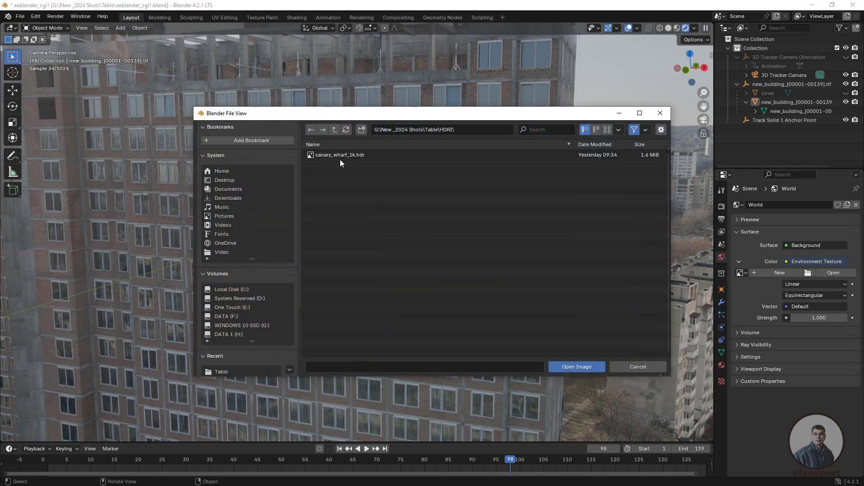
{"action": "left_click", "coordinate": [341, 155]}
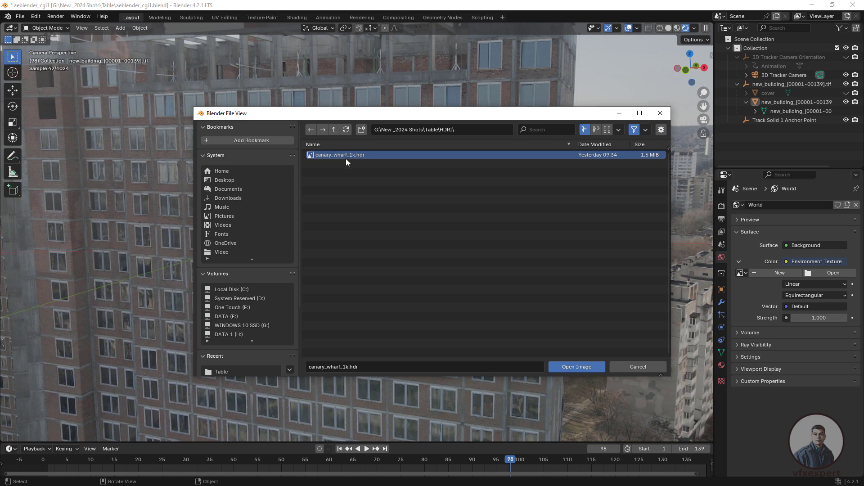
{"action": "mouse_move", "coordinate": [352, 155]}
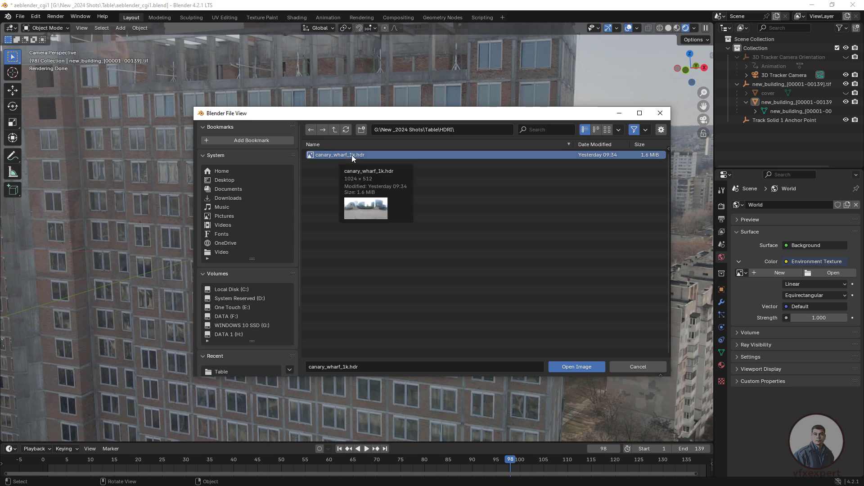
{"action": "left_click", "coordinate": [588, 369]}
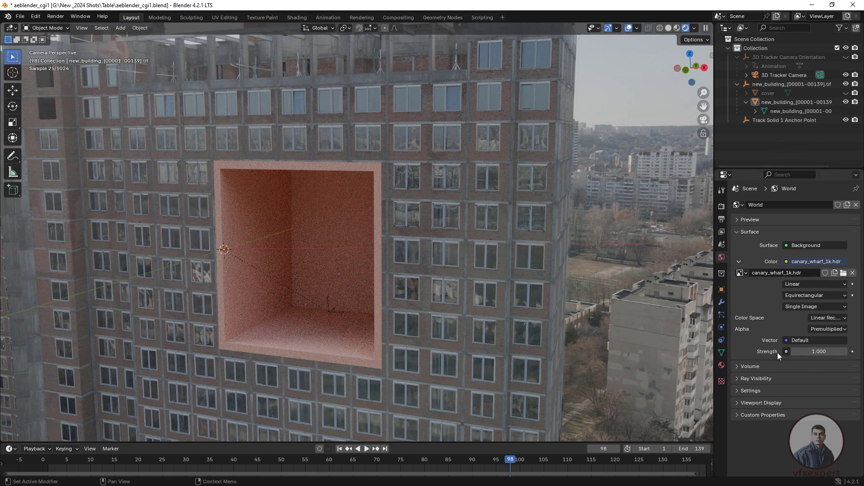
- Set the world background strength to 0.9
{"action": "left_click_drag", "start_coordinate": [823, 354], "coordinate": [855, 353]}
{"action": "left_click", "coordinate": [810, 351]}
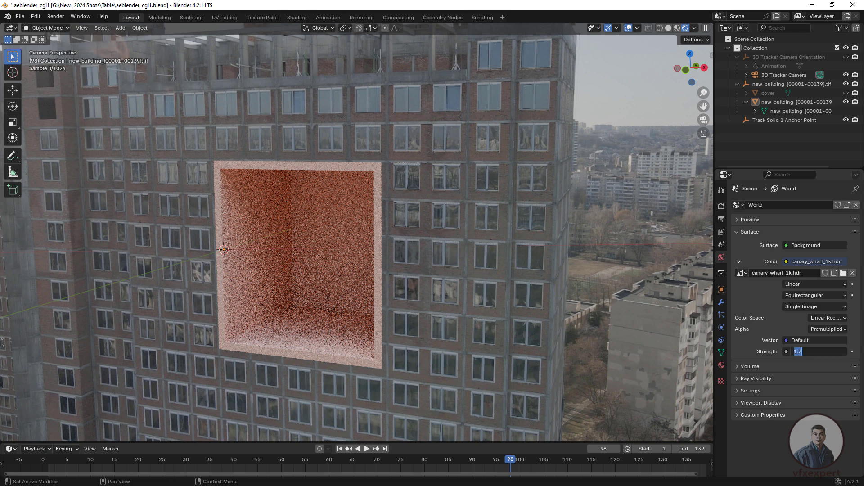
{"action": "type", "text": "0.9"}
{"action": "key", "text": "Return"}
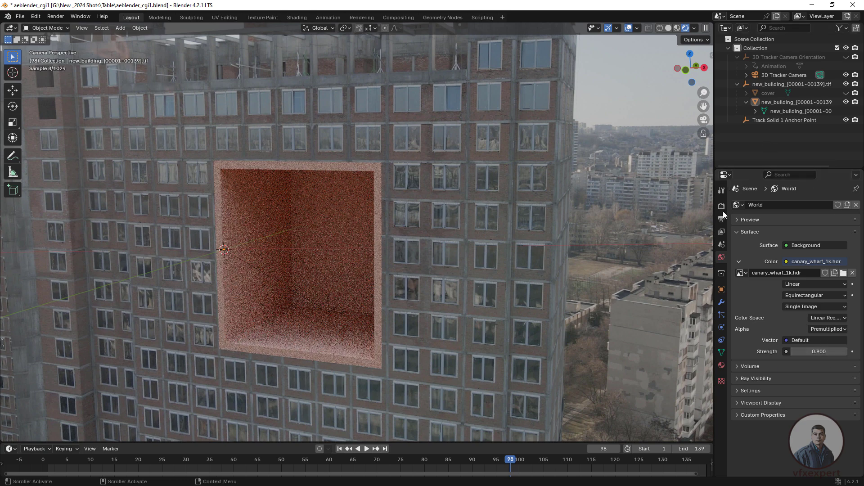
- Shift the base color of the recess material Material.001 to a light pink
{"action": "left_click", "coordinate": [722, 366]}
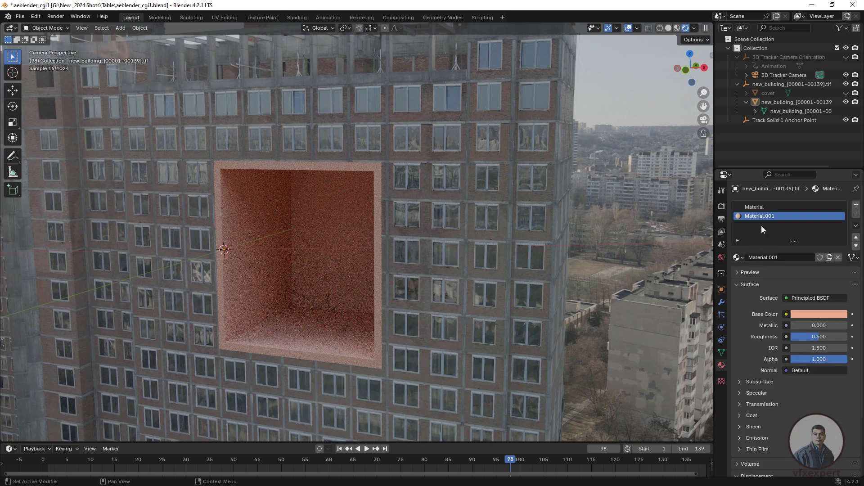
{"action": "left_click", "coordinate": [811, 314]}
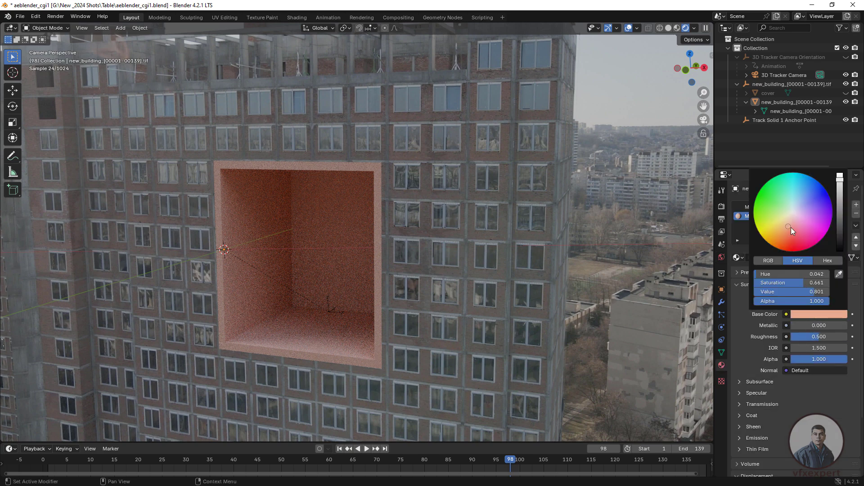
{"action": "mouse_move", "coordinate": [788, 228]}
{"action": "left_mouse_down"}
{"action": "mouse_move", "coordinate": [782, 233]}
{"action": "mouse_move", "coordinate": [791, 231]}
{"action": "left_mouse_up"}
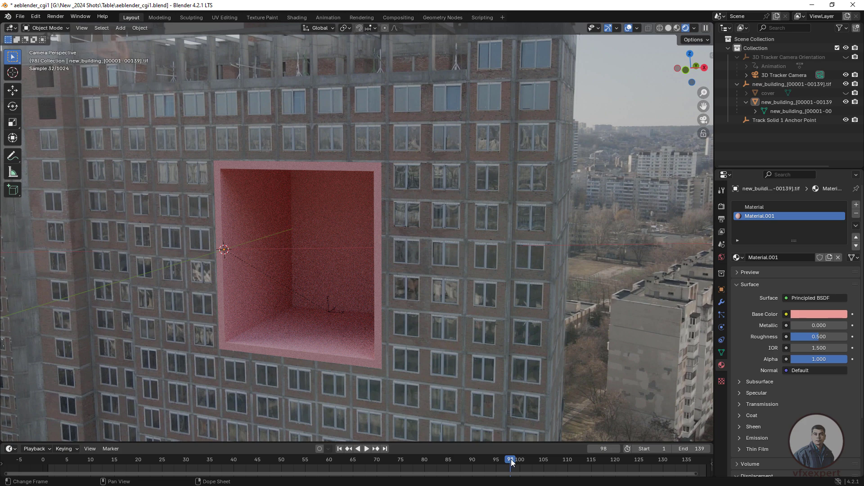
- Check the recess against the footage at frames 110, 123 and 116, comparing material preview and rendered shading
{"action": "left_click_drag", "start_coordinate": [511, 459], "coordinate": [566, 460]}
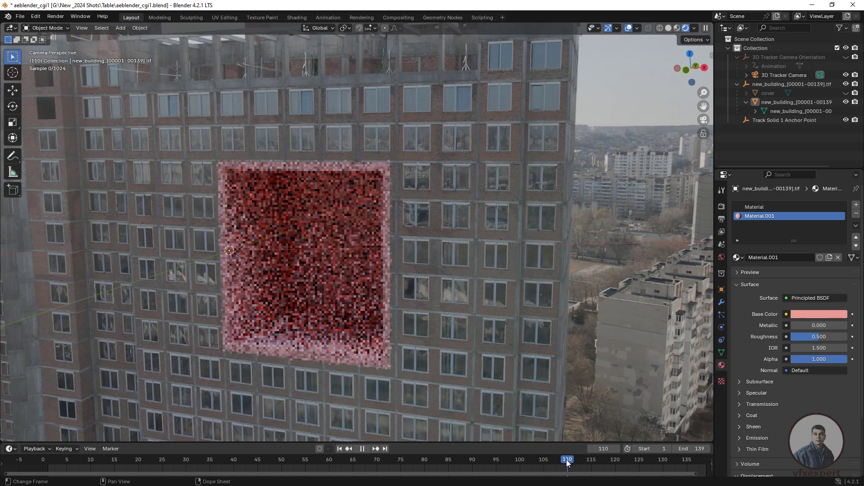
{"action": "left_click", "coordinate": [676, 28]}
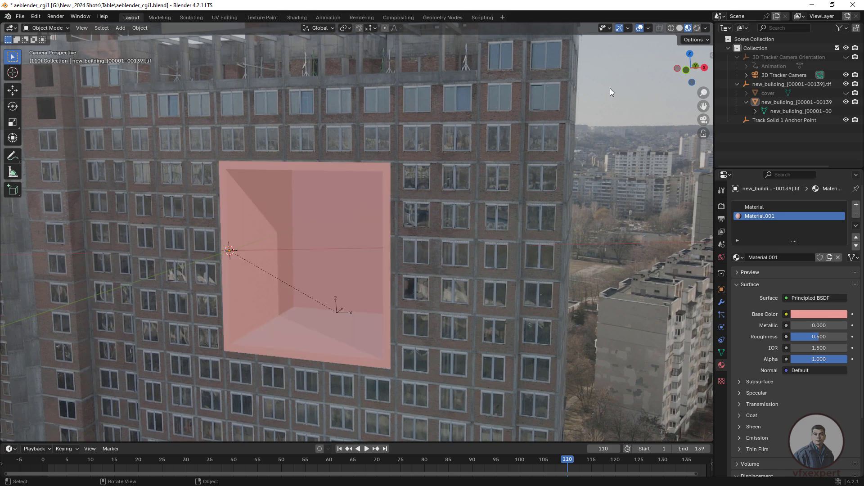
{"action": "left_click_drag", "start_coordinate": [521, 458], "coordinate": [629, 458]}
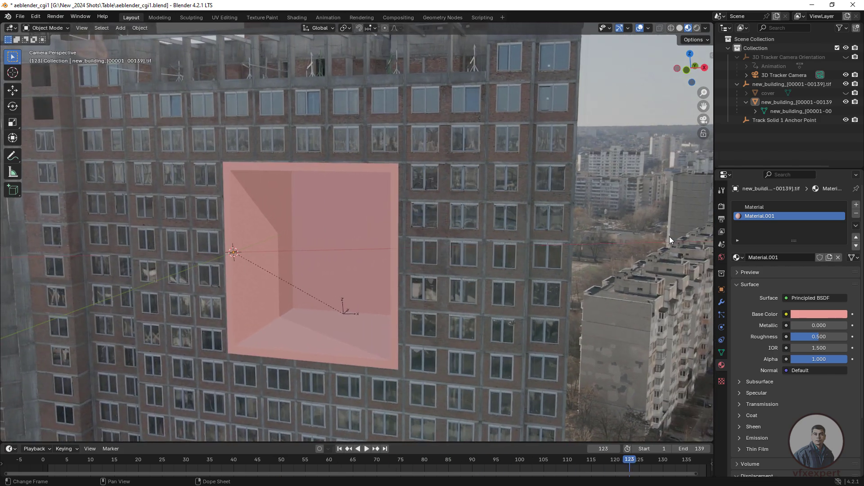
{"action": "left_click", "coordinate": [696, 28]}
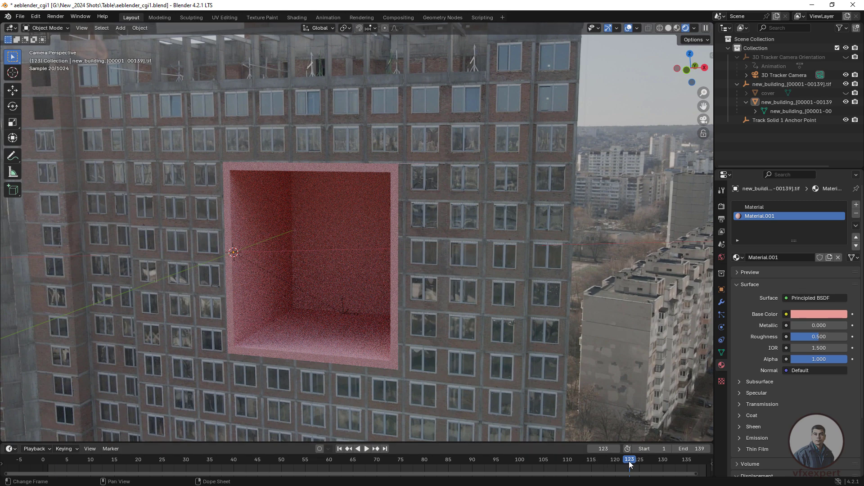
{"action": "left_click_drag", "start_coordinate": [630, 459], "coordinate": [596, 459]}
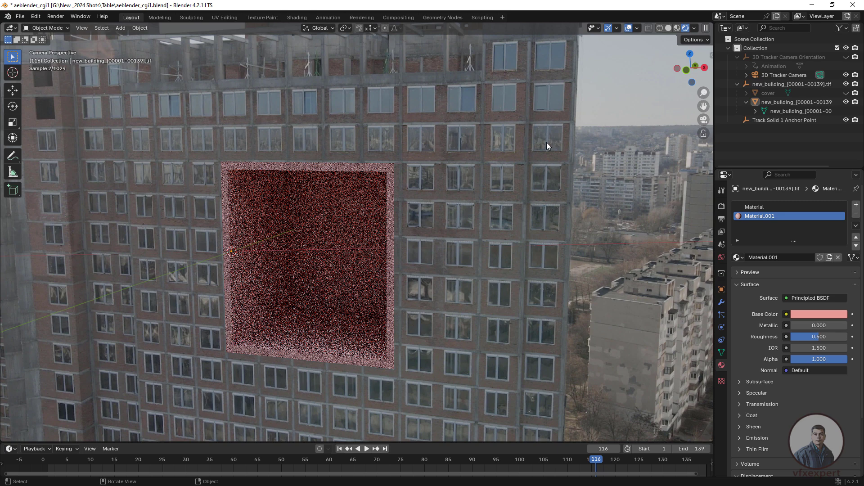
- Play the tracked shot from frame 58 in material preview to check the recess, and park the playhead at frame 123
{"action": "left_click", "coordinate": [676, 29]}
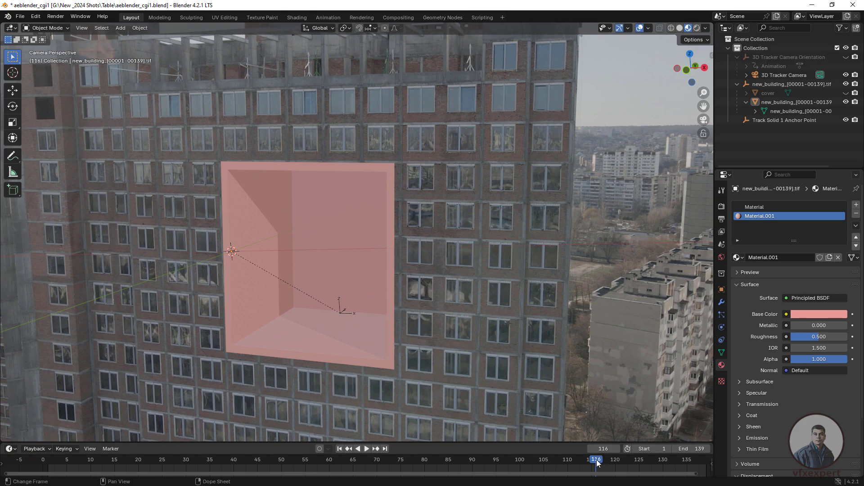
{"action": "left_click_drag", "start_coordinate": [596, 460], "coordinate": [319, 459]}
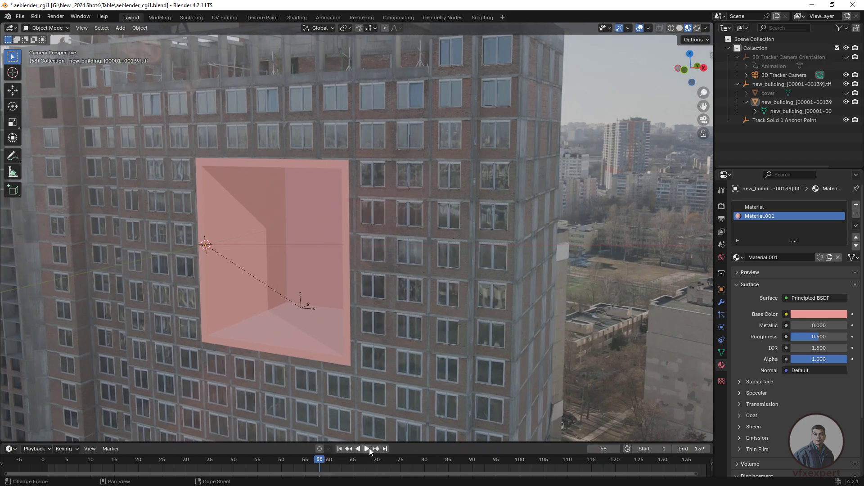
{"action": "left_click", "coordinate": [367, 449]}
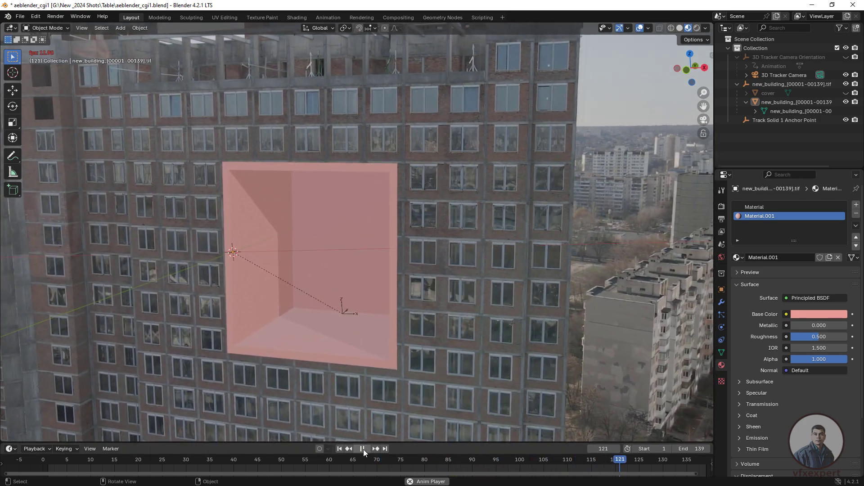
{"action": "left_click", "coordinate": [363, 449]}
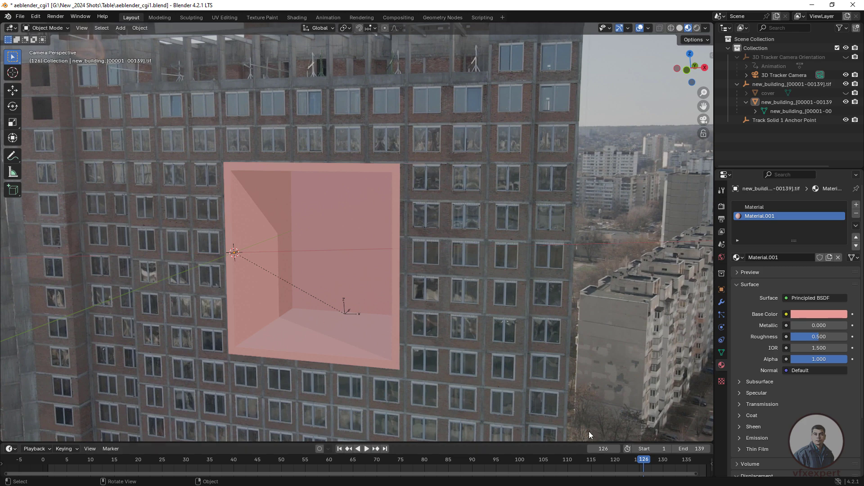
{"action": "mouse_move", "coordinate": [643, 461]}
{"action": "left_mouse_down"}
{"action": "mouse_move", "coordinate": [617, 461]}
{"action": "mouse_move", "coordinate": [629, 461]}
{"action": "left_mouse_up"}
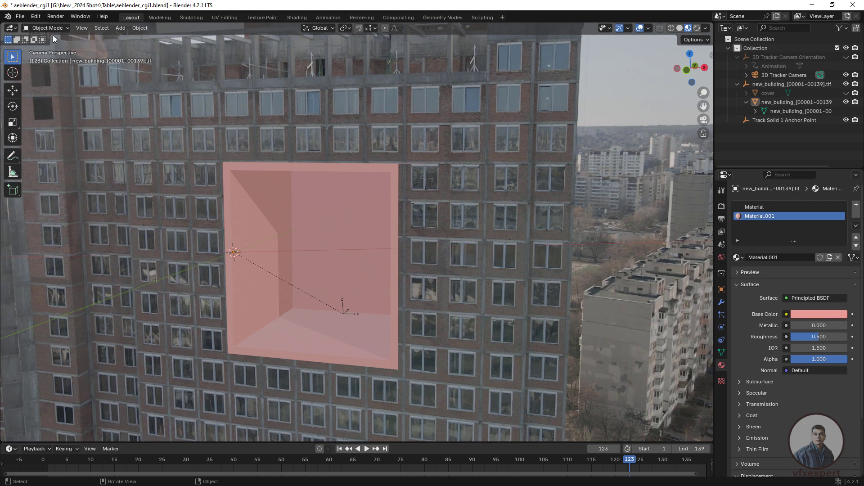
- Save the scene as a new file named aeblender_cgi1_cls.blend in the Table folder
{"action": "left_click", "coordinate": [20, 17]}
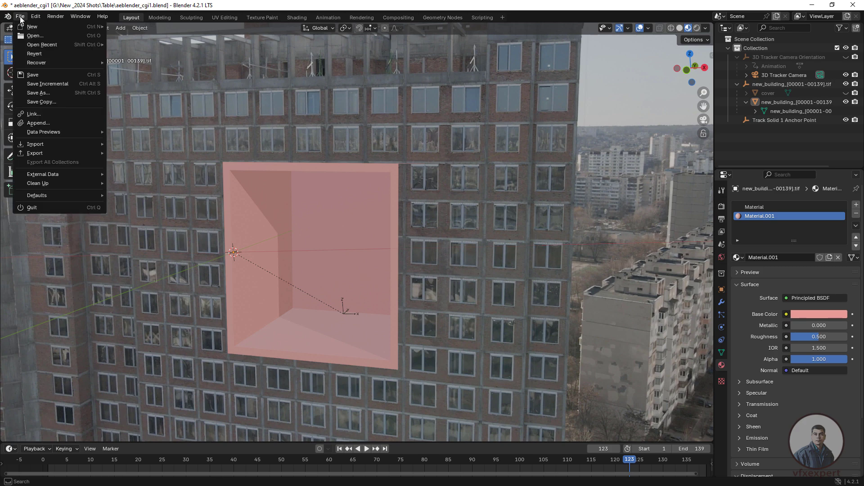
{"action": "left_click", "coordinate": [36, 94]}
{"action": "left_click", "coordinate": [347, 367]}
{"action": "type", "text": "_cls"}
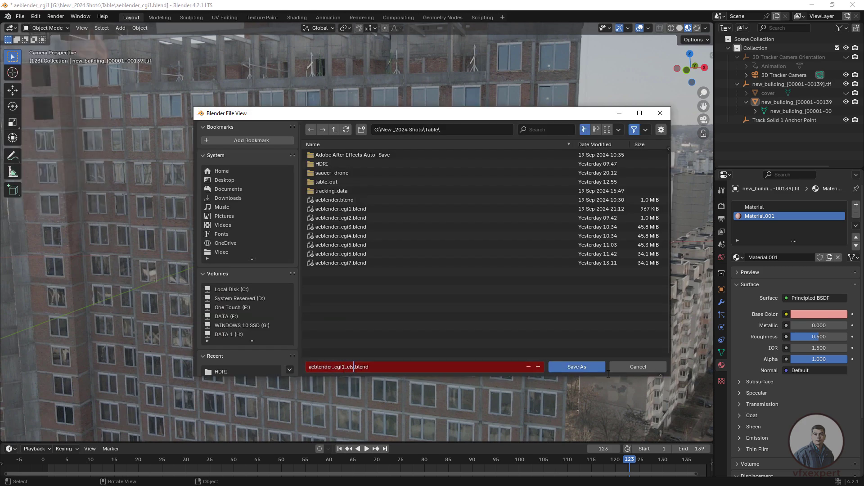
{"action": "left_click", "coordinate": [589, 369]}
{"action": "left_click", "coordinate": [589, 368]}
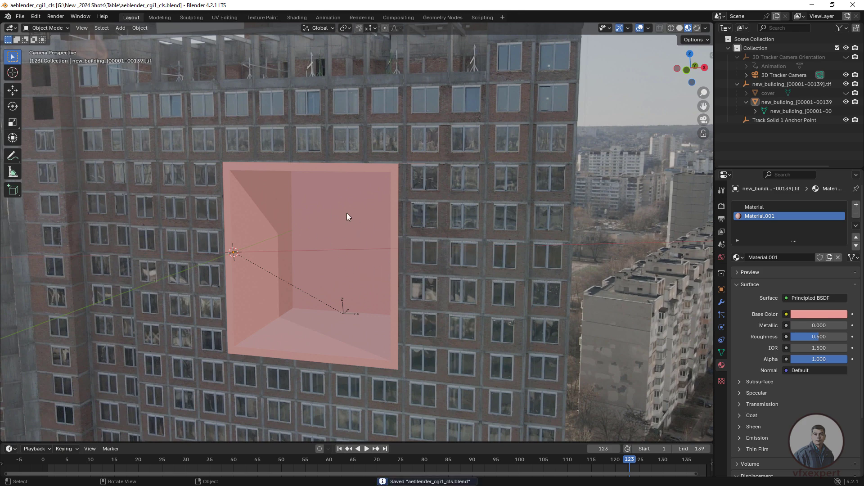
- Import the glTF model saucer-drone.gltf from the saucer-drone folder with the default import settings
{"action": "left_click", "coordinate": [20, 17]}
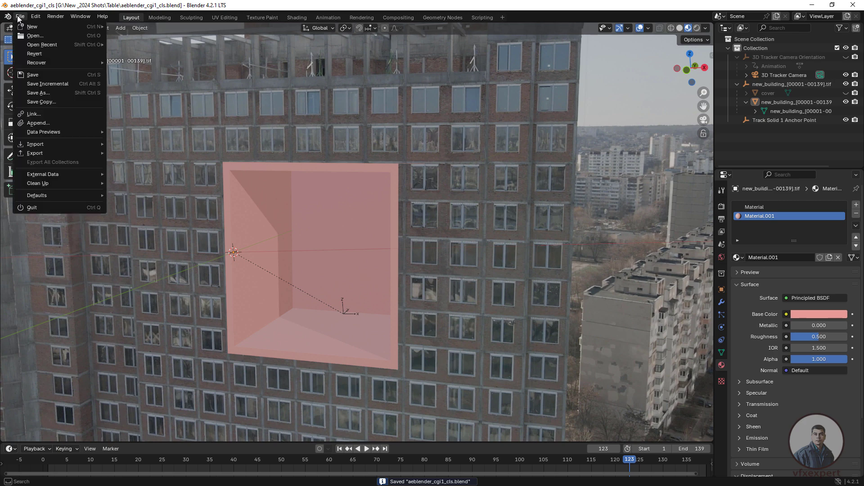
{"action": "mouse_move", "coordinate": [39, 144]}
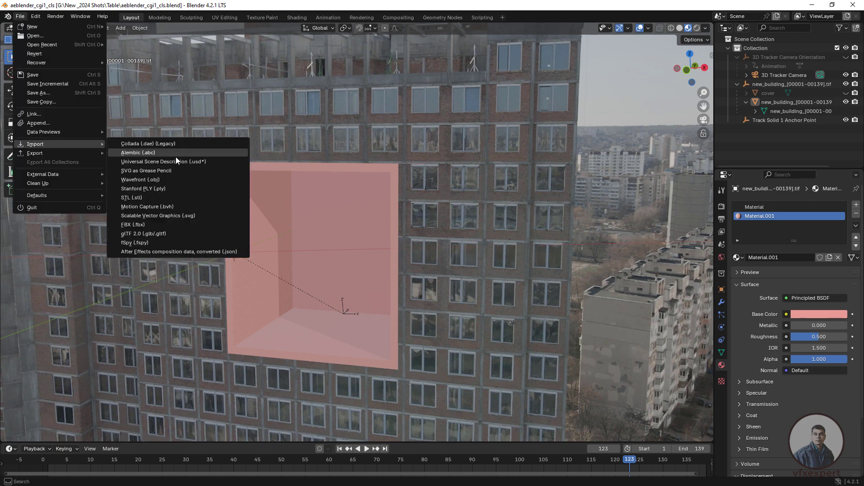
{"action": "left_click", "coordinate": [168, 232]}
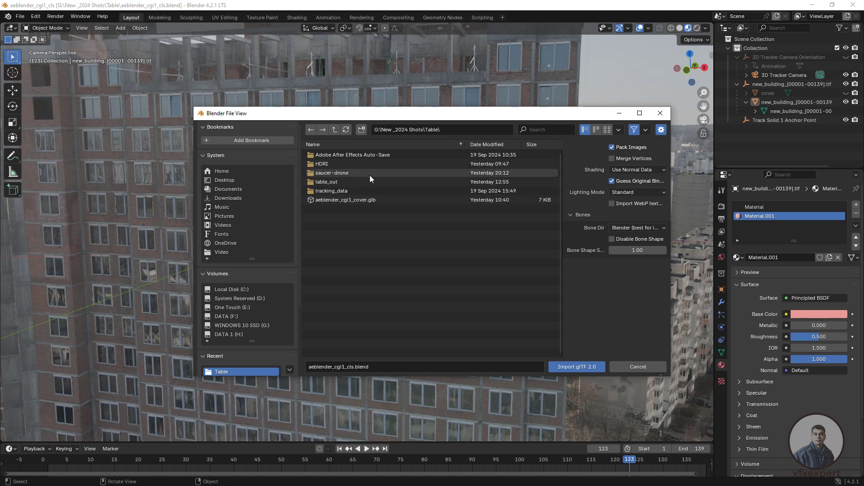
{"action": "left_click", "coordinate": [342, 174]}
{"action": "double_click", "coordinate": [342, 173]}
{"action": "left_click", "coordinate": [343, 164]}
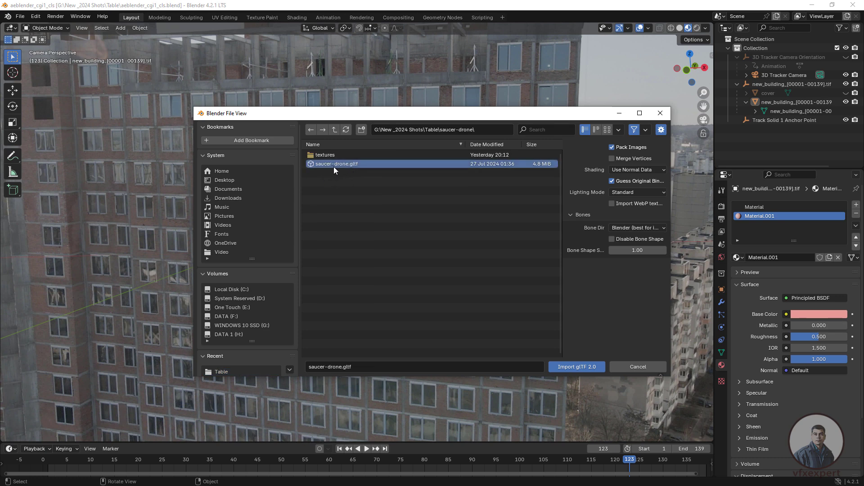
{"action": "left_click", "coordinate": [582, 368]}
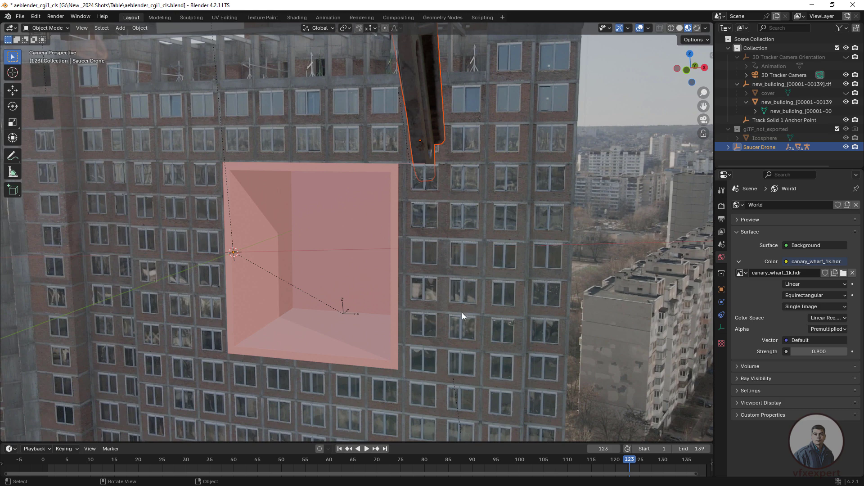
- Select the imported Saucer Drone parent object and scale it down strongly toward the recess's size
{"action": "middle_click_drag", "start_coordinate": [462, 313], "coordinate": [534, 323]}
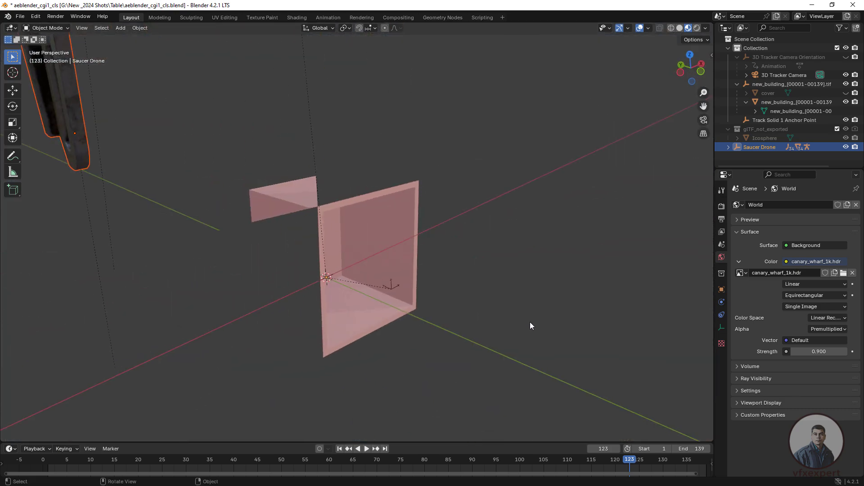
{"action": "key", "text": "KP_Decimal"}
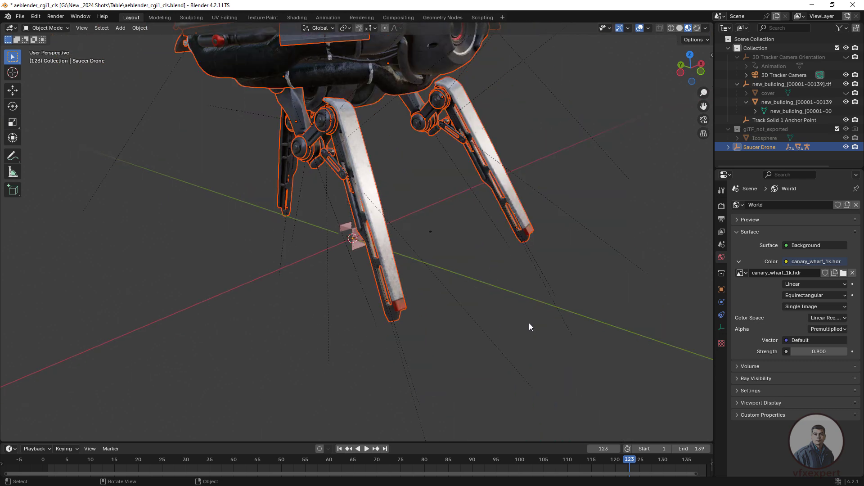
{"action": "middle_click_drag", "start_coordinate": [530, 324], "coordinate": [478, 308]}
{"action": "scroll", "coordinate": [351, 152], "scroll_direction": "down", "scroll_amount": 5}
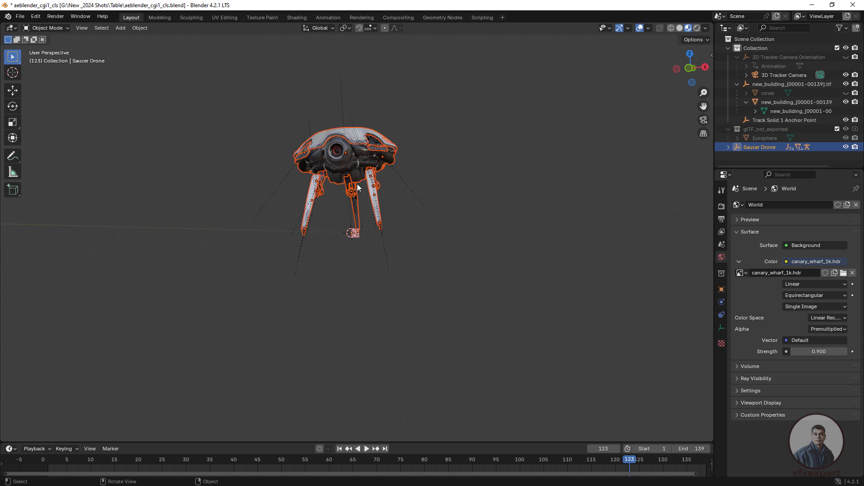
{"action": "mouse_move", "coordinate": [357, 184]}
{"action": "middle_mouse_down"}
{"action": "mouse_move", "coordinate": [388, 178]}
{"action": "mouse_move", "coordinate": [363, 185]}
{"action": "middle_mouse_up"}
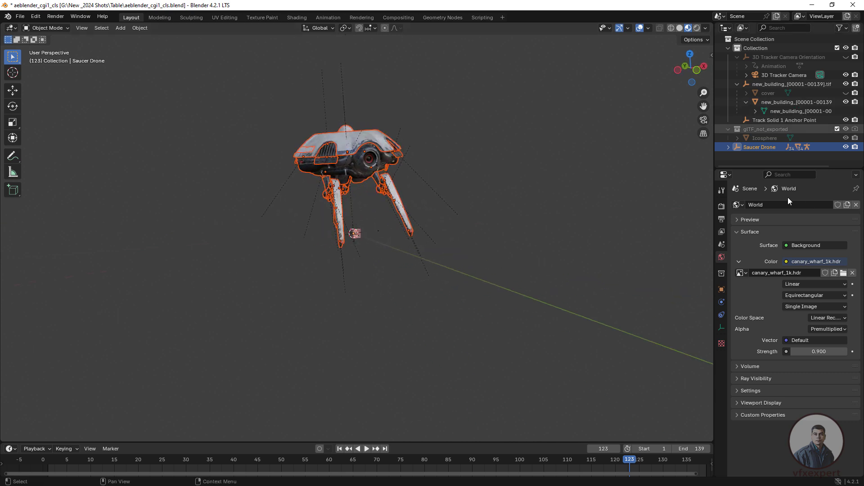
{"action": "left_click", "coordinate": [758, 150]}
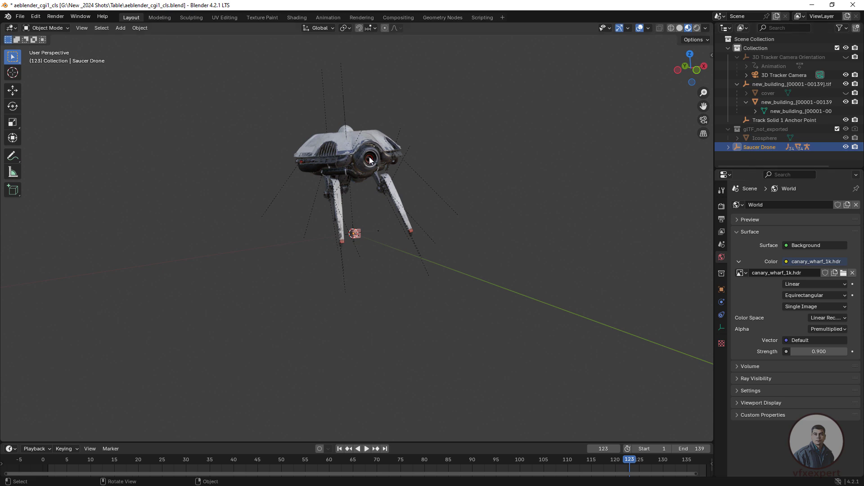
{"action": "key", "text": "s"}
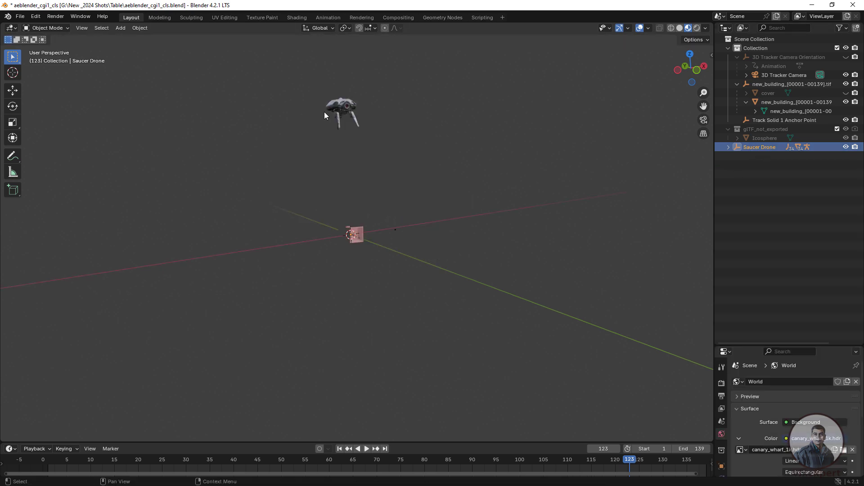
{"action": "right_click", "coordinate": [353, 242]}
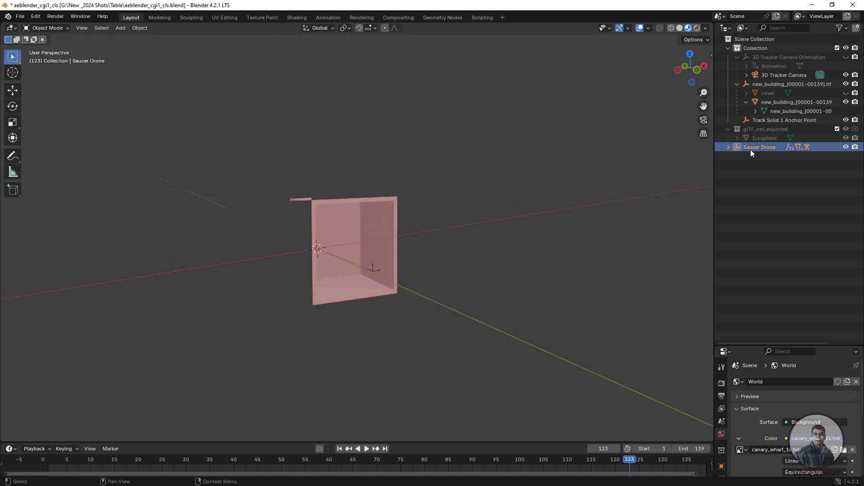
- Snap the Saucer Drone parent object to the 3D cursor
{"action": "right_click", "coordinate": [321, 202]}
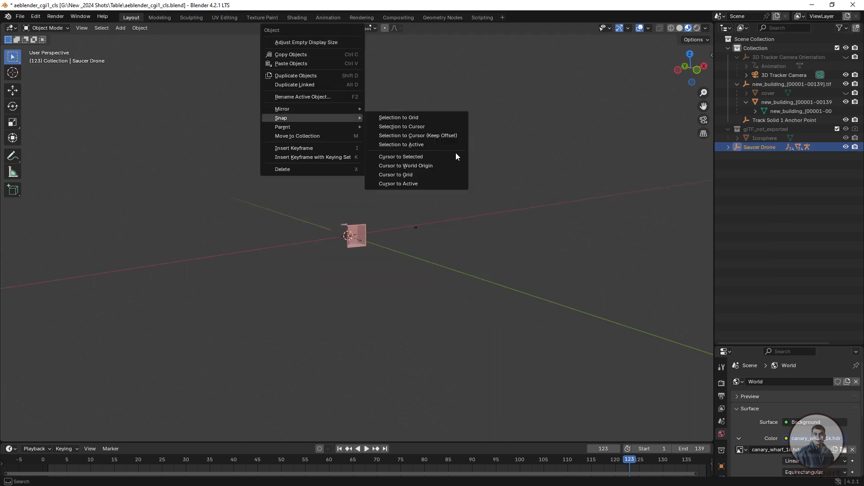
{"action": "left_click", "coordinate": [419, 127]}
{"action": "right_click", "coordinate": [320, 109]}
{"action": "mouse_move", "coordinate": [320, 109]}
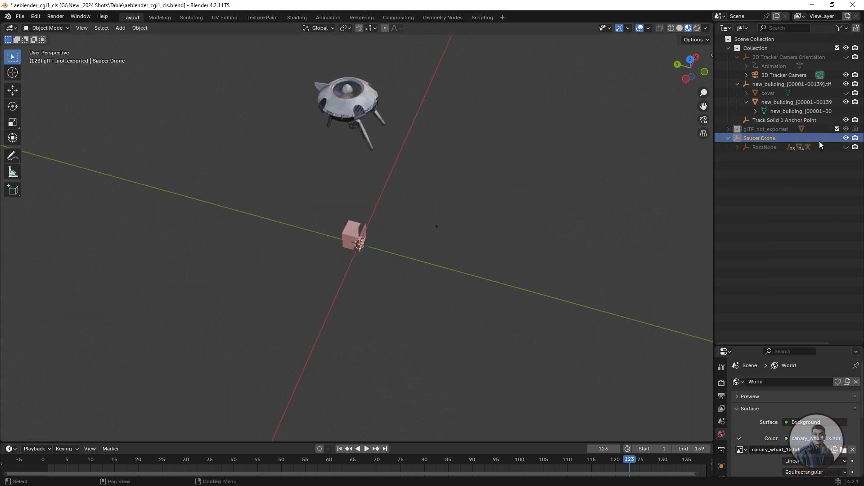
- Scale the Saucer Drone further and rotate it about the Z axis
{"action": "key", "text": "s"}
{"action": "right_click", "coordinate": [334, 335]}
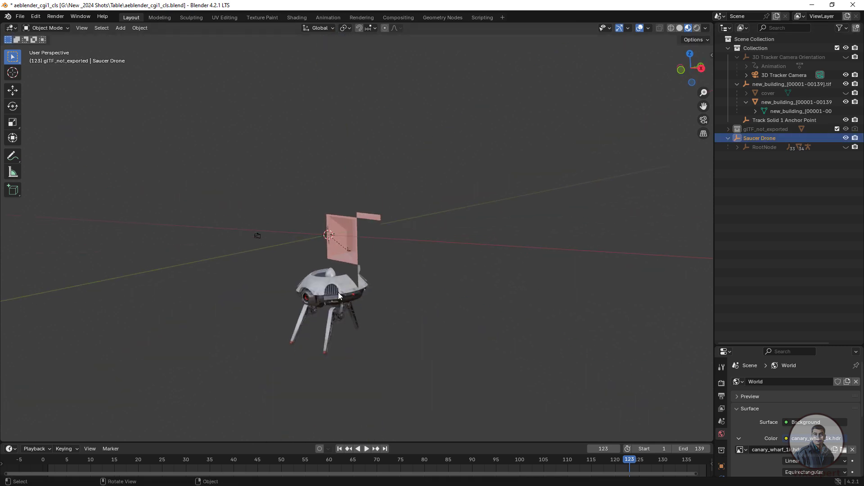
{"action": "key", "text": "r"}
{"action": "key", "text": "z"}
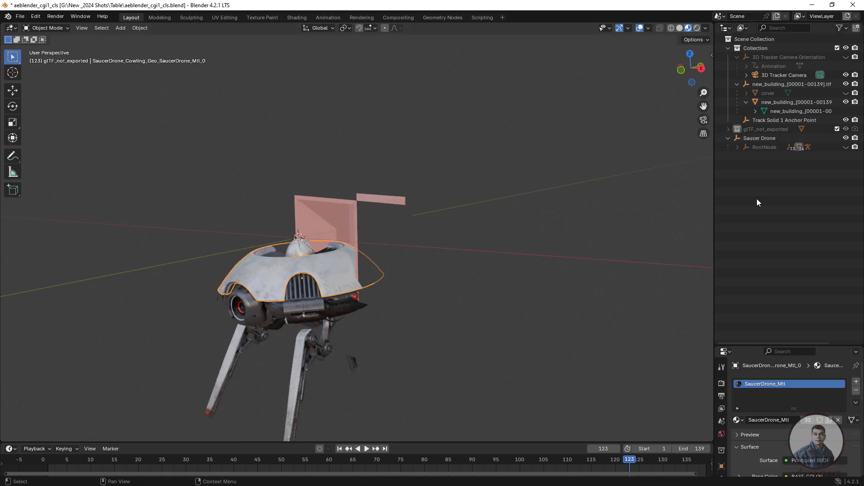
- Reselect the Saucer Drone parent object and scale it down in repeated passes to bring it near the recess
{"action": "left_click", "coordinate": [759, 138]}
{"action": "key", "text": "s"}
{"action": "left_click", "coordinate": [263, 365]}
{"action": "right_click", "coordinate": [333, 379]}
{"action": "mouse_move", "coordinate": [334, 370]}
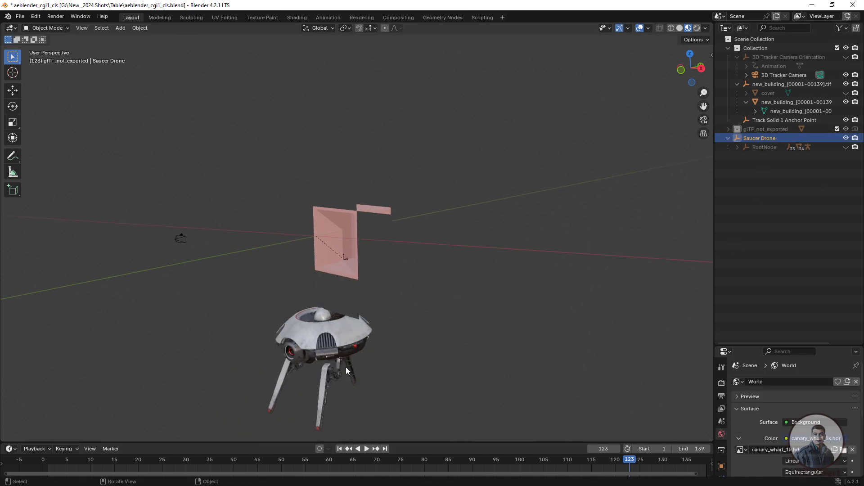
{"action": "key", "text": "s"}
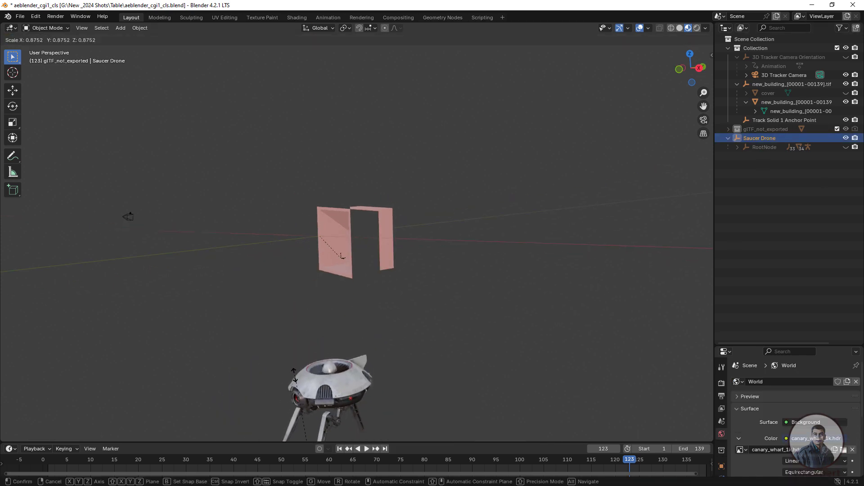
{"action": "left_click", "coordinate": [334, 289]}
{"action": "scroll", "coordinate": [359, 252], "scroll_direction": "down", "scroll_amount": 3}
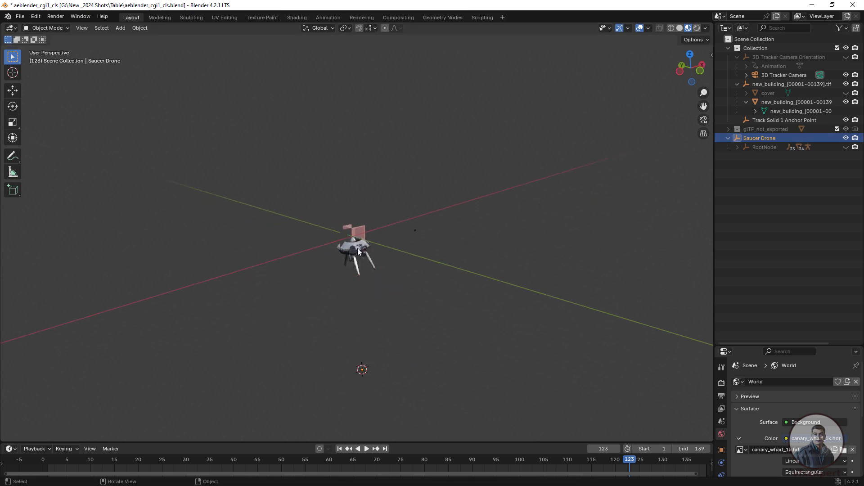
{"action": "scroll", "coordinate": [358, 252], "scroll_direction": "up", "scroll_amount": 8}
{"action": "middle_click_drag", "start_coordinate": [359, 251], "coordinate": [333, 237]}
{"action": "key", "text": "s"}
{"action": "left_click", "coordinate": [359, 415]}
{"action": "scroll", "coordinate": [359, 415], "scroll_direction": "down", "scroll_amount": 6}
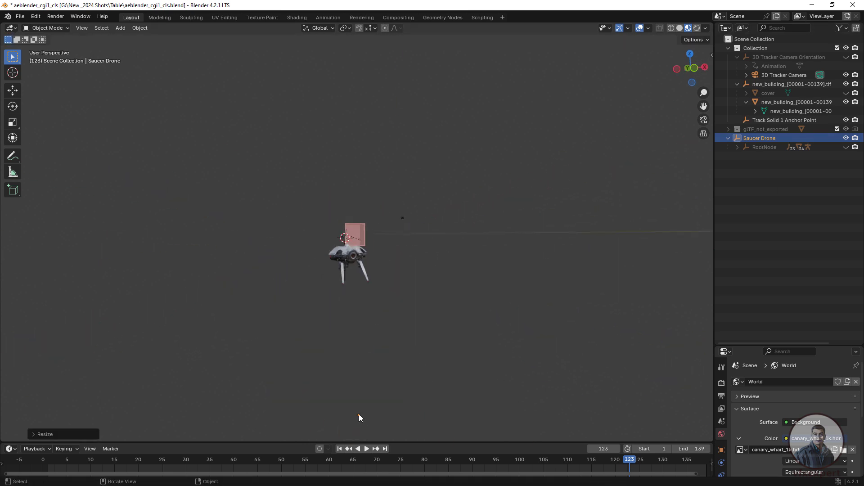
- Expand RootNode, select SaucerDrone_Rig and scale the rig down to fit the recess
{"action": "left_click", "coordinate": [767, 147]}
{"action": "left_click", "coordinate": [737, 147]}
{"action": "left_click", "coordinate": [778, 156]}
{"action": "left_click", "coordinate": [761, 148]}
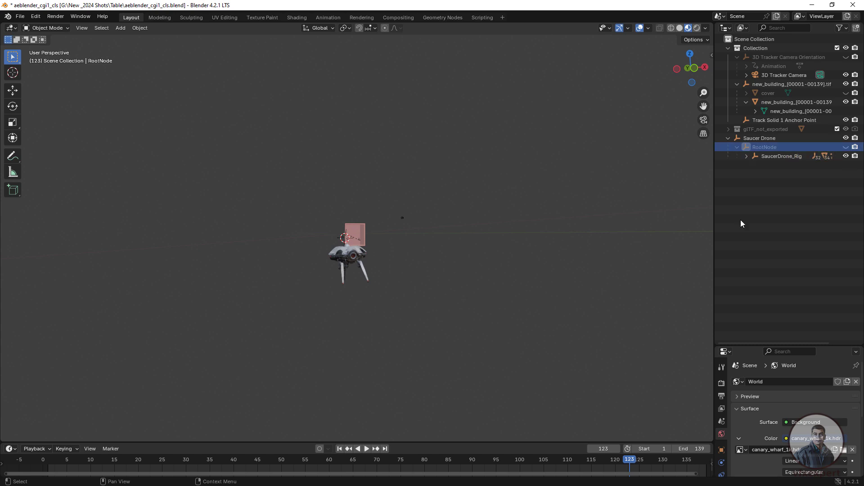
{"action": "left_click", "coordinate": [781, 156]}
{"action": "key", "text": "s"}
{"action": "left_click", "coordinate": [351, 253]}
- Raise SaucerDrone_Rig along the Z axis to the height of the recess opening
{"action": "scroll", "coordinate": [351, 254], "scroll_direction": "up", "scroll_amount": 9}
{"action": "key", "text": "g"}
{"action": "key", "text": "z"}
{"action": "left_click", "coordinate": [298, 288]}
{"action": "middle_click_drag", "start_coordinate": [298, 288], "coordinate": [358, 354]}
{"action": "scroll", "coordinate": [358, 354], "scroll_direction": "up", "scroll_amount": 5}
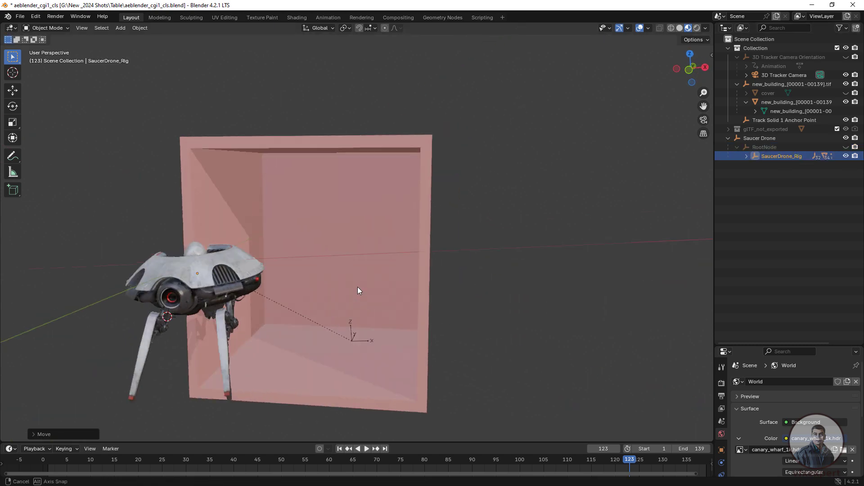
- Move SaucerDrone_Rig along the X axis to center it in front of the recess opening
{"action": "key", "text": "g"}
{"action": "middle_click_drag", "start_coordinate": [358, 287], "coordinate": [273, 329]}
{"action": "key", "text": "x"}
{"action": "left_click", "coordinate": [325, 304]}
- Move SaucerDrone_Rig along the Y axis into the recess
{"action": "left_click", "coordinate": [703, 72]}
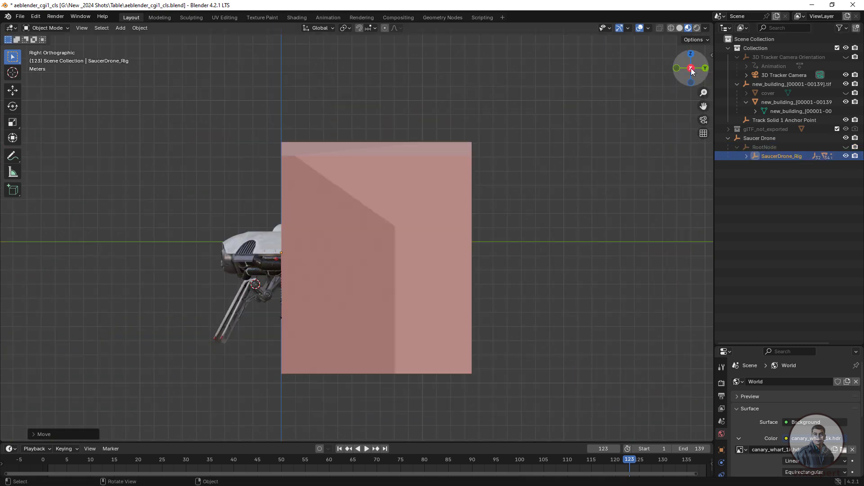
{"action": "left_click", "coordinate": [691, 54]}
{"action": "key", "text": "g"}
{"action": "key", "text": "y"}
{"action": "left_click", "coordinate": [322, 281]}
{"action": "middle_click_drag", "start_coordinate": [321, 282], "coordinate": [299, 401]}
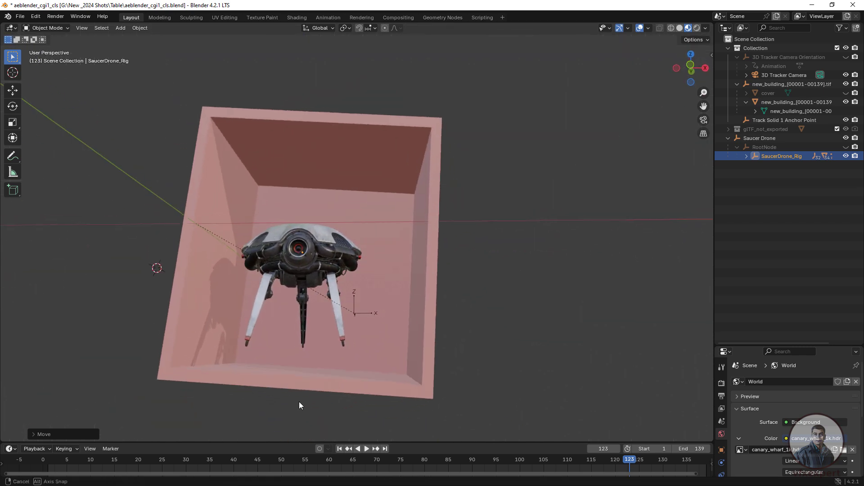
- Lower SaucerDrone_Rig along the Z axis until its legs stand on the recess floor, and return to the camera view
{"action": "key", "text": "g"}
{"action": "key", "text": "z"}
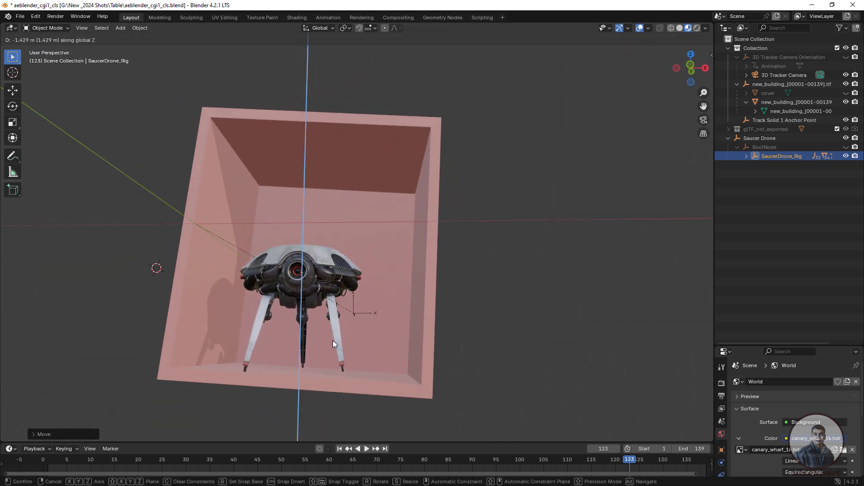
{"action": "left_click", "coordinate": [409, 407]}
{"action": "mouse_move", "coordinate": [409, 408]}
{"action": "middle_mouse_down"}
{"action": "mouse_move", "coordinate": [378, 421]}
{"action": "mouse_move", "coordinate": [397, 413]}
{"action": "middle_mouse_up"}
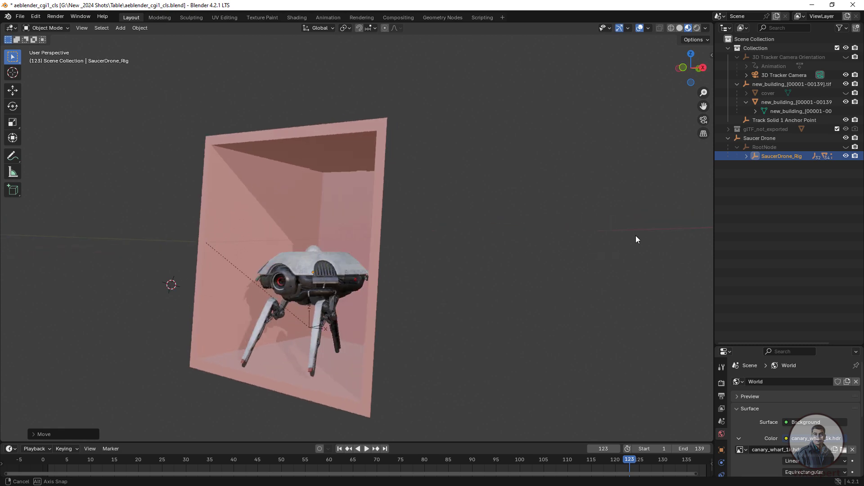
{"action": "left_click", "coordinate": [703, 121]}
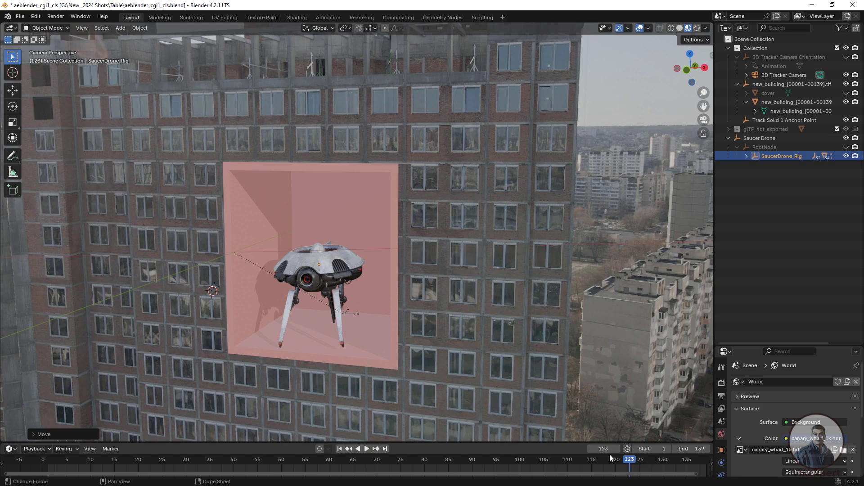
- Move SaucerDrone_Rig along the Y axis deeper into the recess, working at frame 1 in solid shading outside the camera view
{"action": "left_click", "coordinate": [339, 449]}
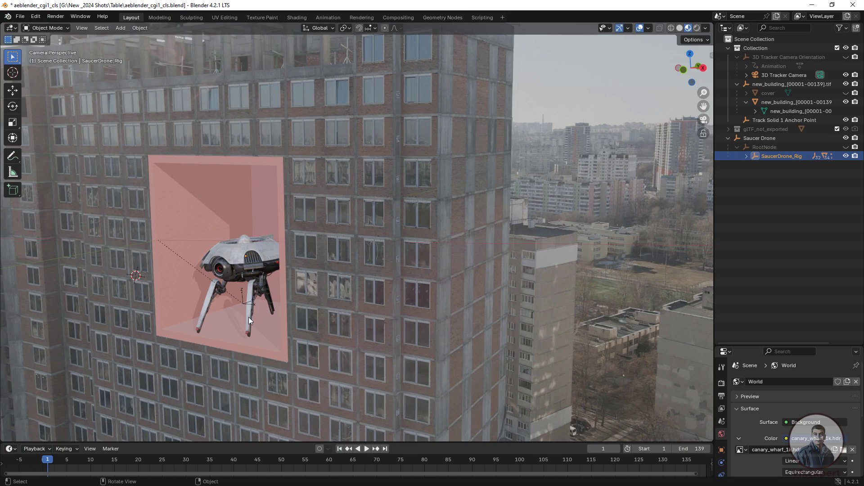
{"action": "left_click", "coordinate": [704, 120]}
{"action": "mouse_move", "coordinate": [318, 356]}
{"action": "middle_mouse_down"}
{"action": "mouse_move", "coordinate": [380, 369]}
{"action": "mouse_move", "coordinate": [670, 75]}
{"action": "middle_mouse_up"}
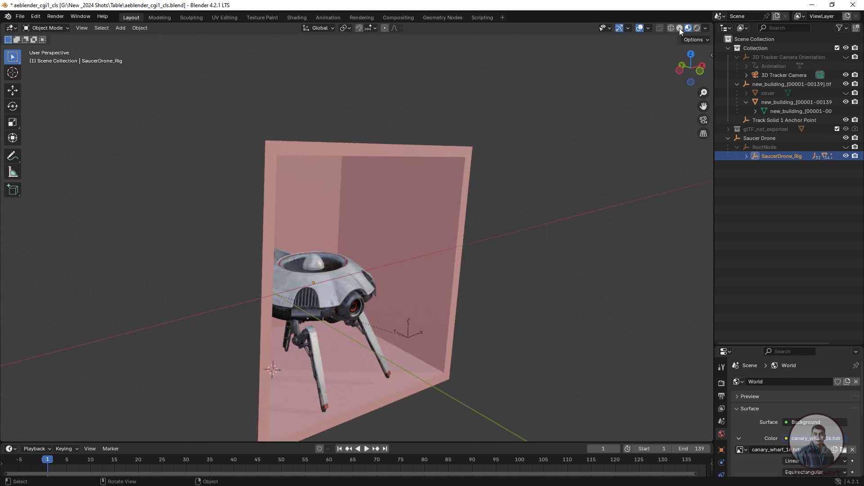
{"action": "left_click", "coordinate": [680, 28]}
{"action": "mouse_move", "coordinate": [396, 369]}
{"action": "middle_mouse_down"}
{"action": "mouse_move", "coordinate": [352, 368]}
{"action": "mouse_move", "coordinate": [350, 338]}
{"action": "mouse_move", "coordinate": [384, 370]}
{"action": "mouse_move", "coordinate": [350, 378]}
{"action": "mouse_move", "coordinate": [339, 366]}
{"action": "middle_mouse_up"}
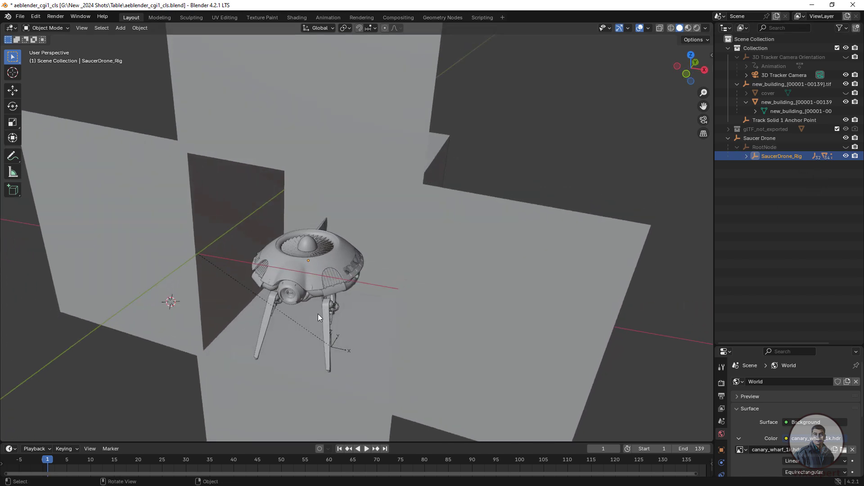
{"action": "middle_click_drag", "start_coordinate": [318, 315], "coordinate": [325, 314]}
{"action": "key", "text": "g"}
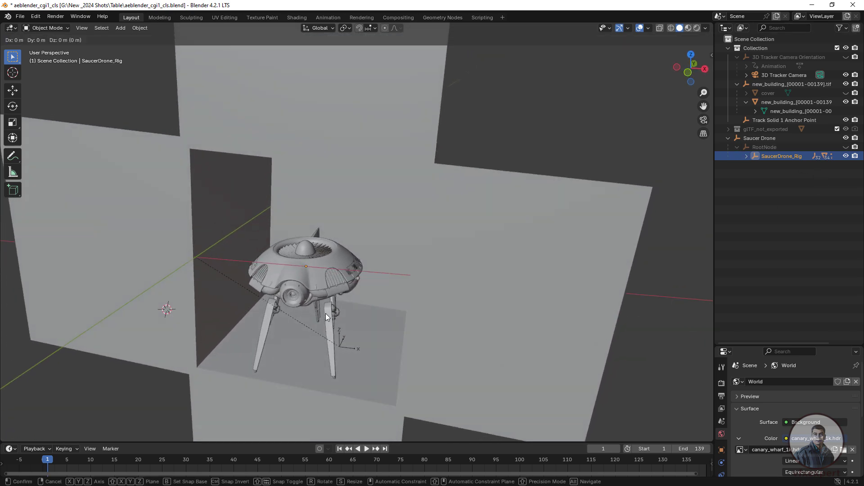
{"action": "key", "text": "y"}
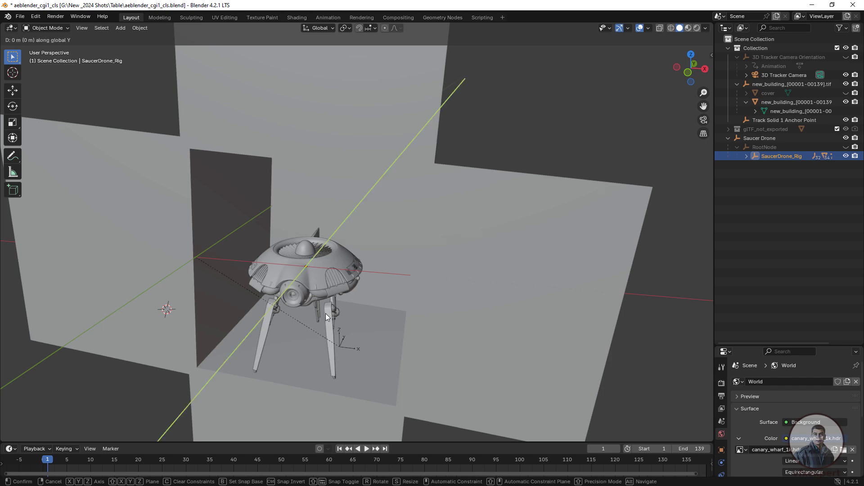
{"action": "left_click", "coordinate": [339, 357]}
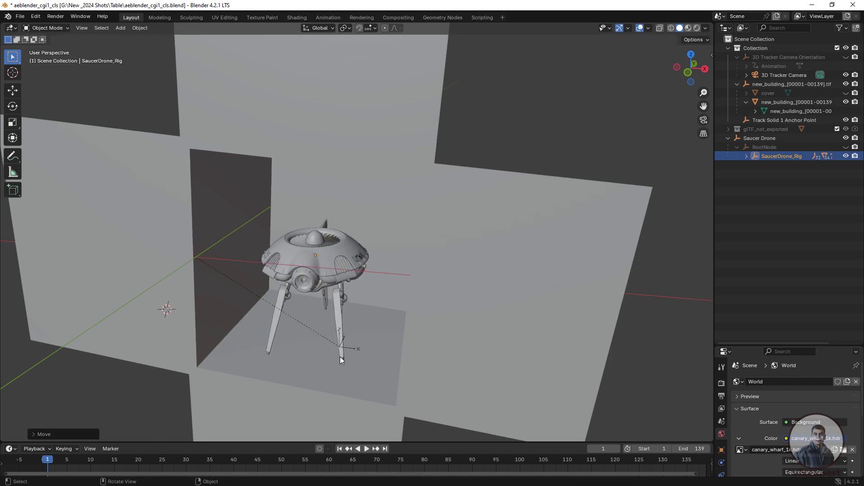
- Play the shot through the camera view to check the drone's placement in the recess
{"action": "middle_click_drag", "start_coordinate": [339, 357], "coordinate": [270, 333]}
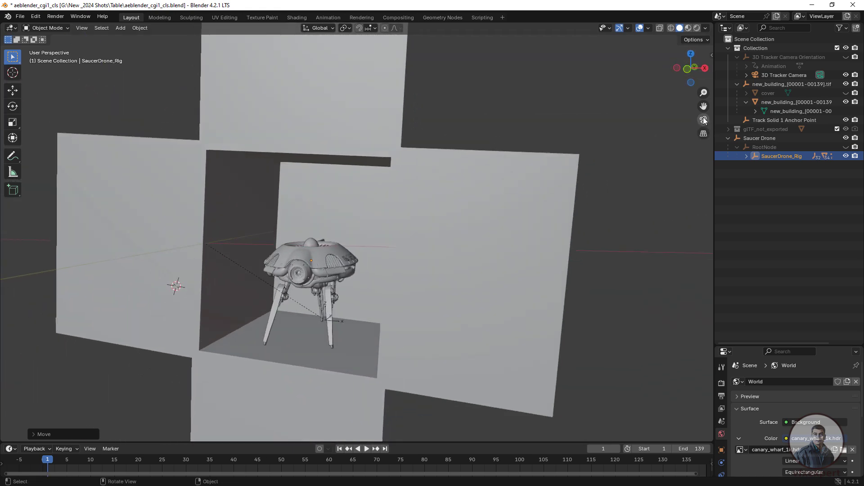
{"action": "key", "text": "KP_0"}
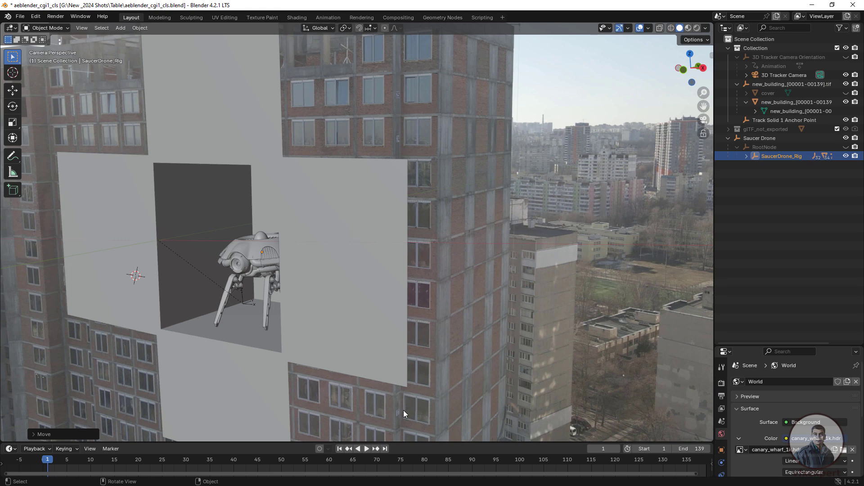
{"action": "left_click", "coordinate": [366, 448]}
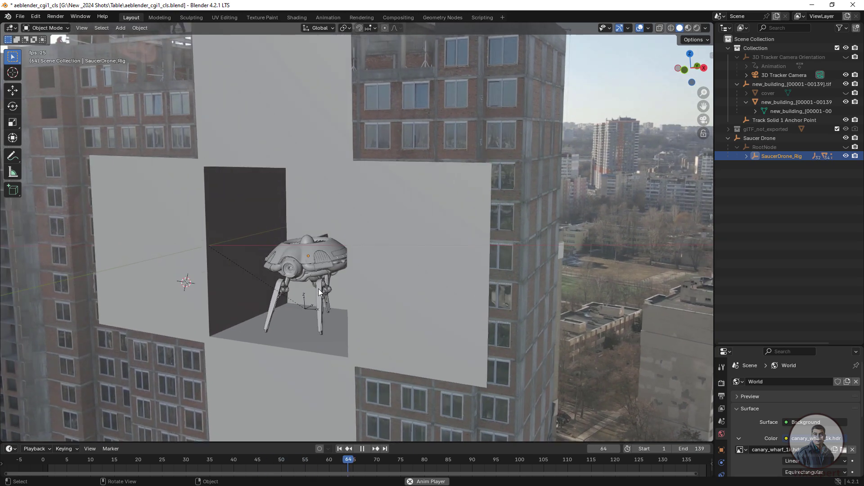
{"action": "left_click", "coordinate": [363, 448]}
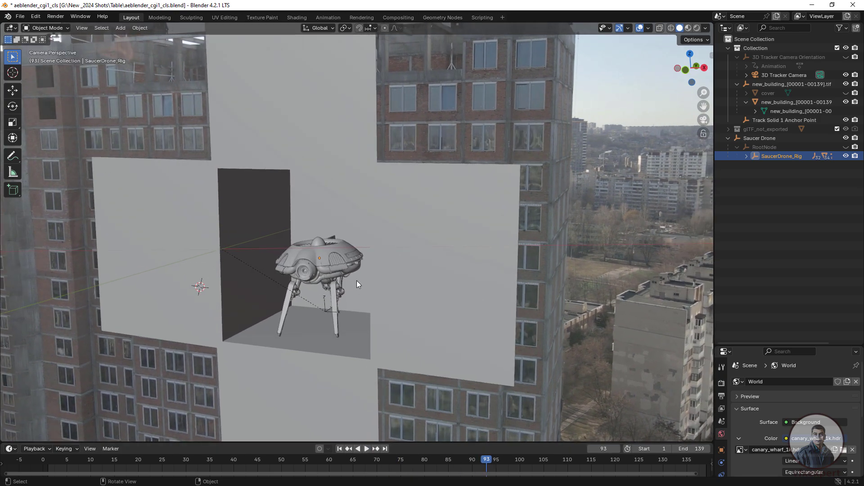
- Inspect the drone and recess up close in rendered shading, and switch the viewport to Material Preview
{"action": "left_click", "coordinate": [699, 27]}
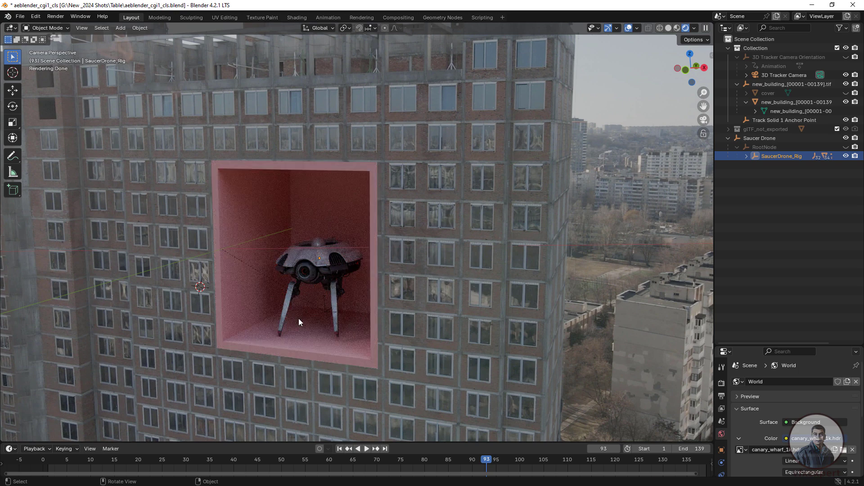
{"action": "scroll", "coordinate": [298, 318], "scroll_direction": "up", "scroll_amount": 4}
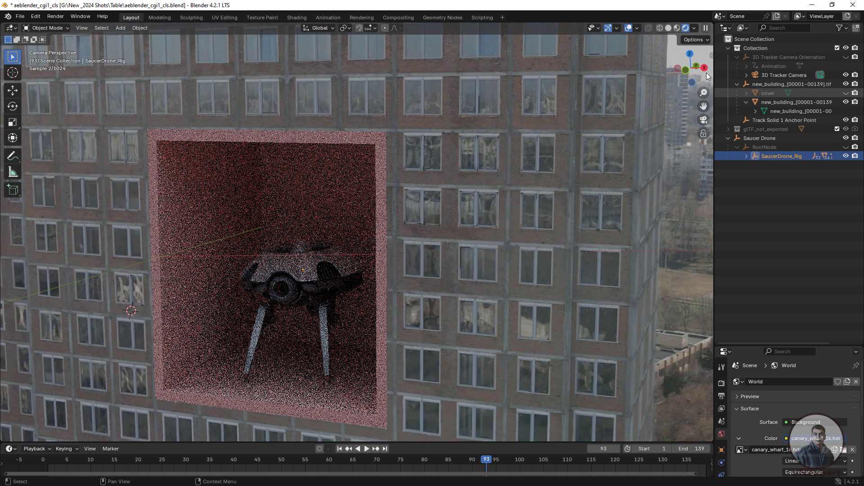
{"action": "left_click", "coordinate": [677, 28]}
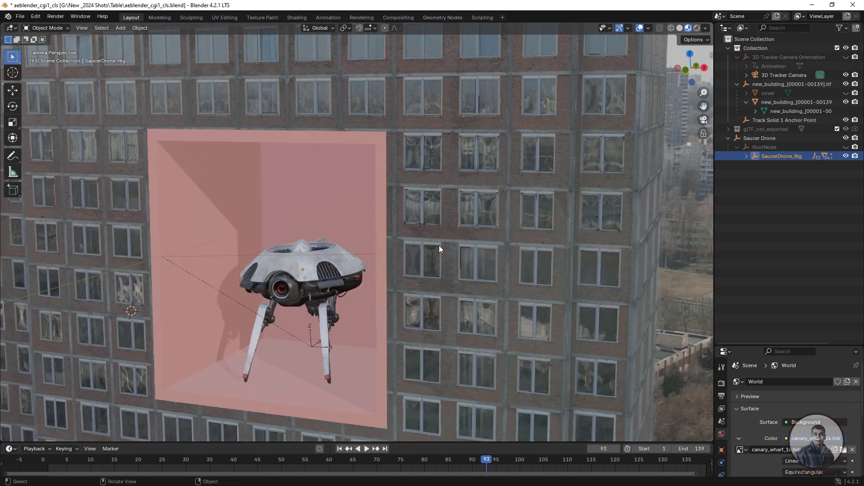
- Move SaucerDrone_Rig at frame 1 along the X axis in the negative direction, away from the recess edge that hides it
{"action": "left_click", "coordinate": [339, 449]}
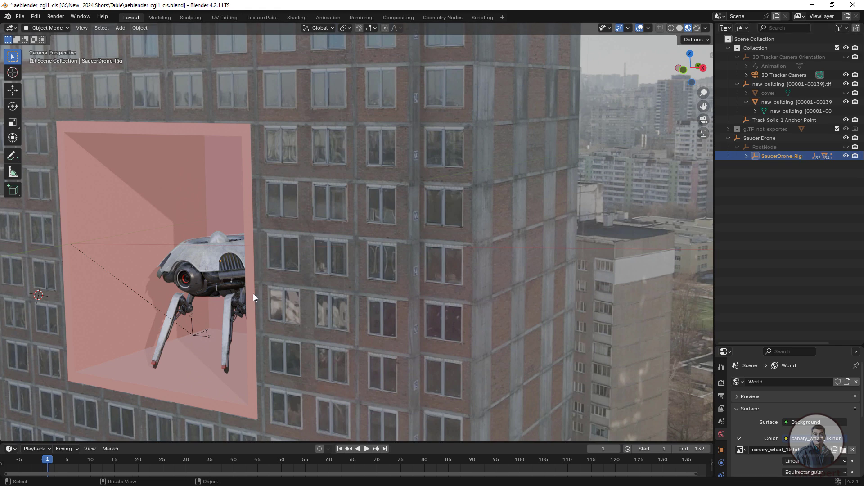
{"action": "key", "text": "g"}
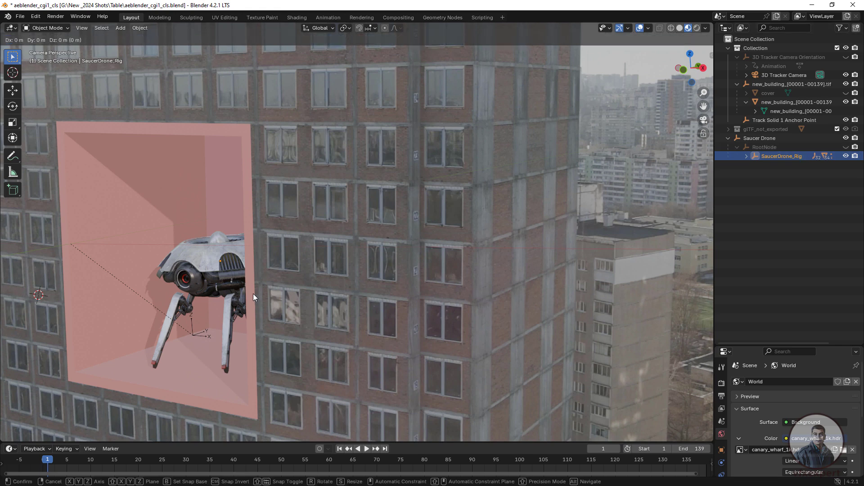
{"action": "key", "text": "x"}
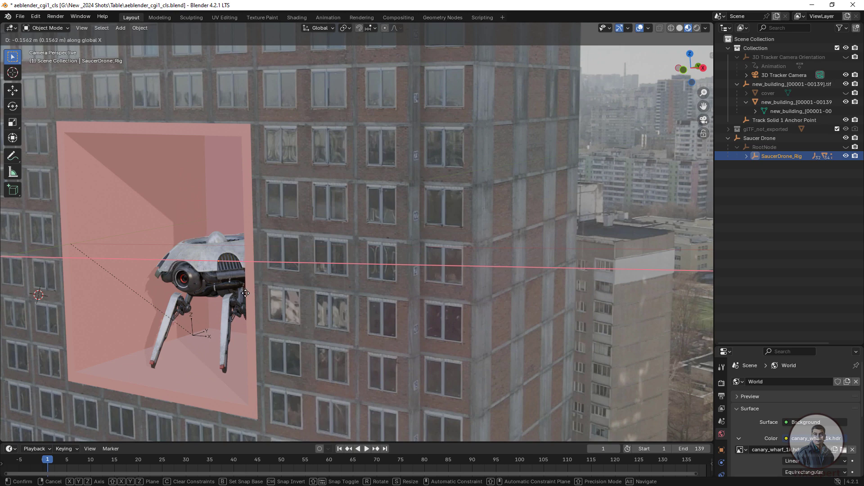
{"action": "left_click", "coordinate": [231, 295]}
- Go to frame 106 and nudge SaucerDrone_Rig slightly back toward the middle of the recess
{"action": "left_click_drag", "start_coordinate": [50, 460], "coordinate": [549, 452]}
{"action": "key", "text": "g"}
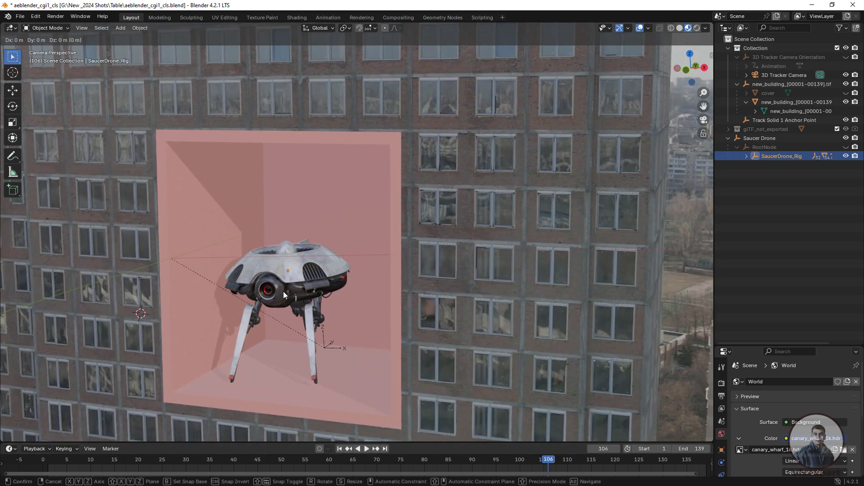
{"action": "left_click", "coordinate": [290, 296]}
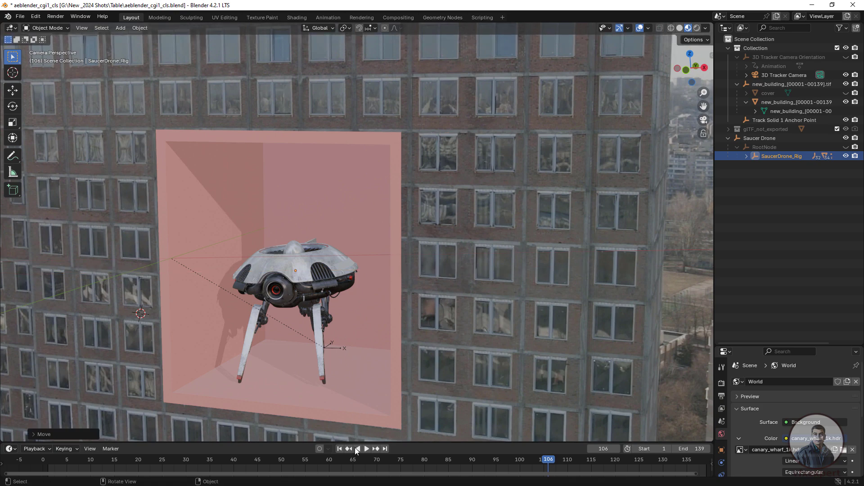
- Insert keyframes for SaucerDrone_Rig at frames 1 and 10 to hold its position inside the recess
{"action": "left_click", "coordinate": [339, 449]}
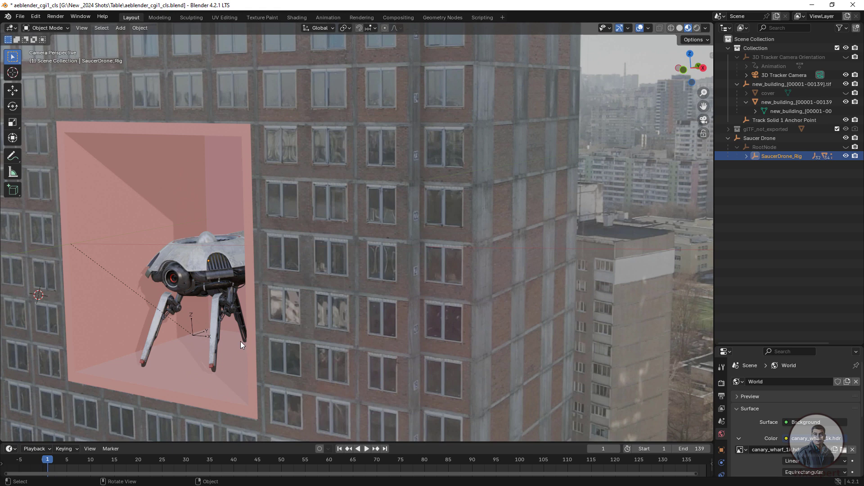
{"action": "key", "text": "i"}
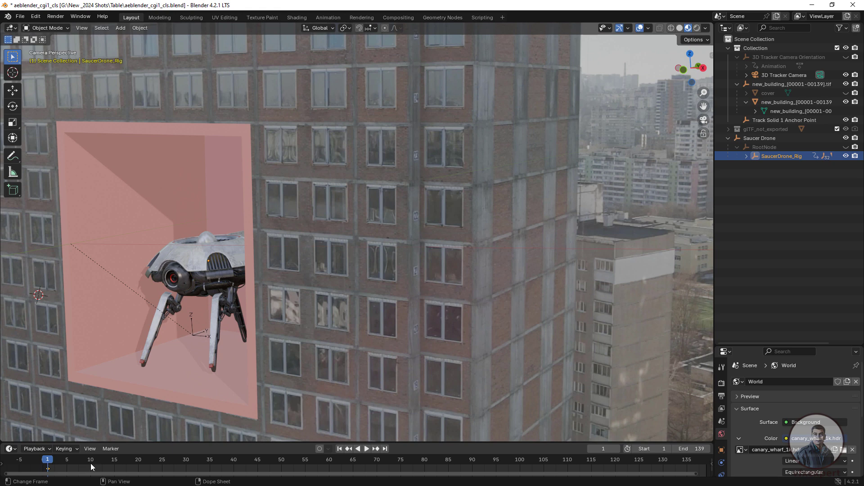
{"action": "left_click_drag", "start_coordinate": [50, 462], "coordinate": [90, 466]}
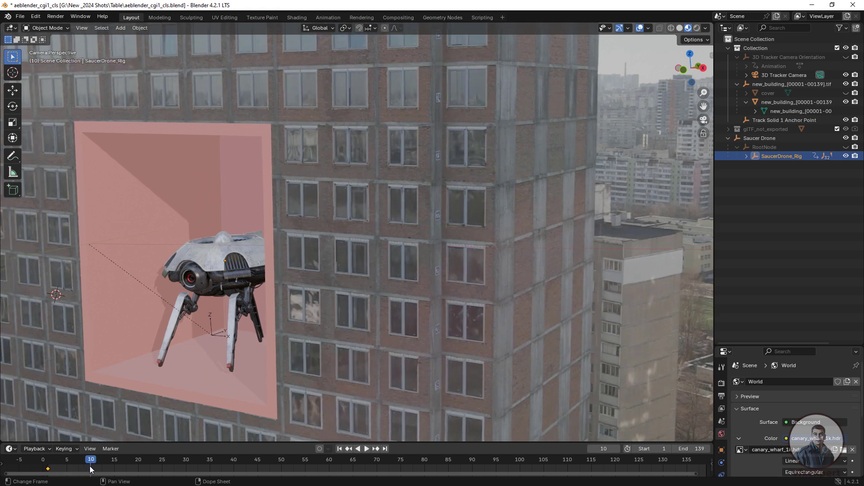
{"action": "key", "text": "i"}
{"action": "left_click", "coordinate": [69, 457]}
- At frame 19, move SaucerDrone_Rig about -7.8 m along the Y axis out of the recess and keyframe it
{"action": "left_click_drag", "start_coordinate": [94, 463], "coordinate": [133, 466]}
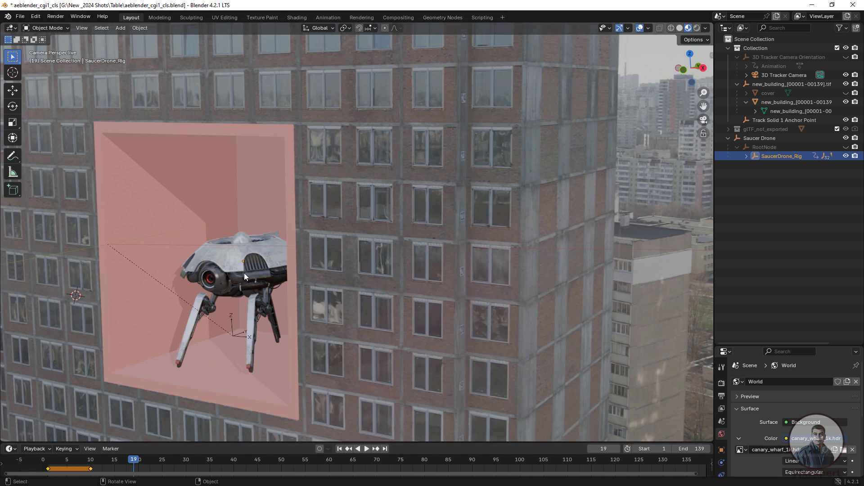
{"action": "key", "text": "g"}
{"action": "key", "text": "y"}
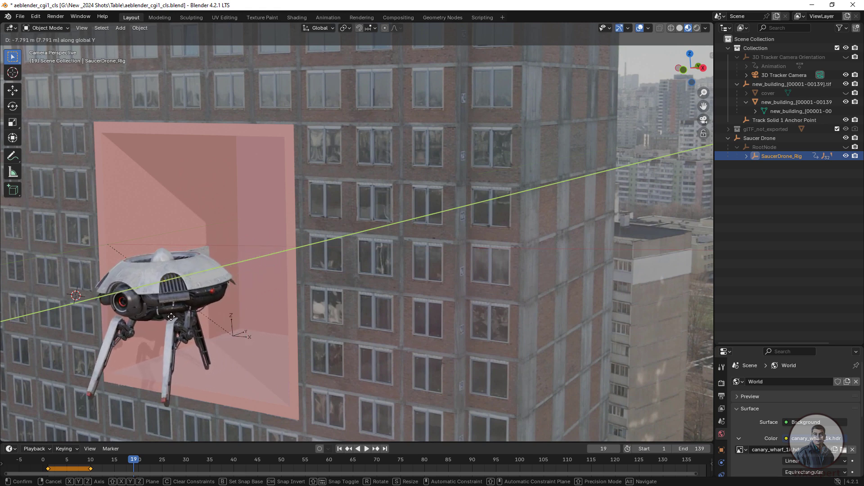
{"action": "left_click", "coordinate": [171, 316]}
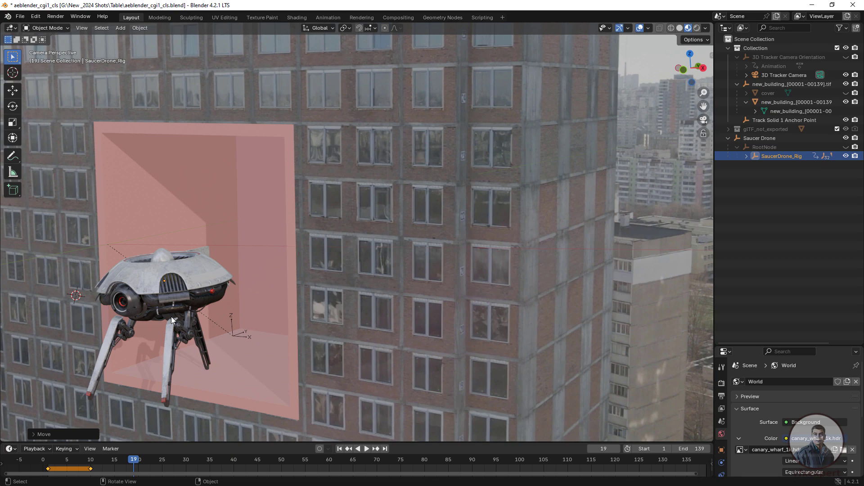
{"action": "key", "text": "i"}
- Play the animation from frame 1 to check the drone's exit from the recess
{"action": "key", "text": "space"}
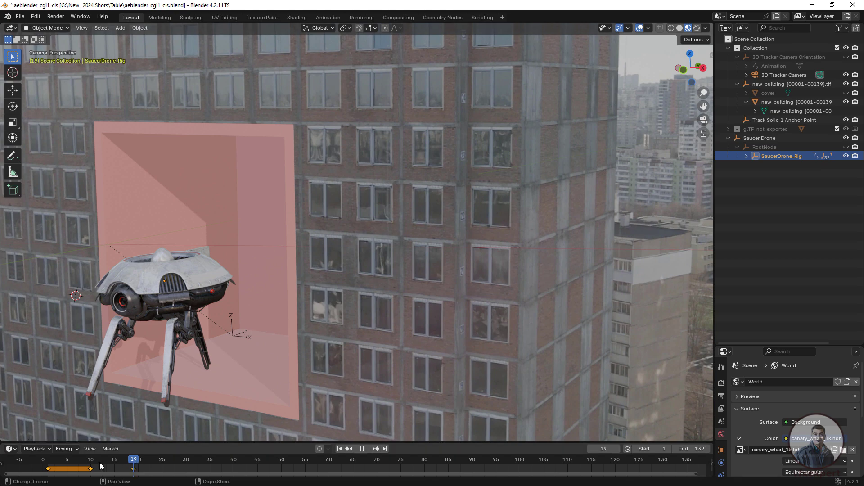
{"action": "left_click", "coordinate": [57, 467]}
{"action": "key", "text": "space"}
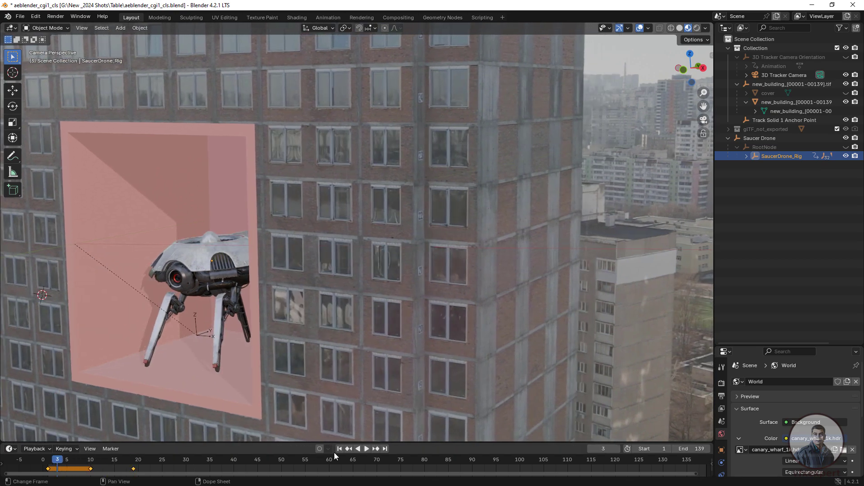
{"action": "left_click", "coordinate": [339, 449]}
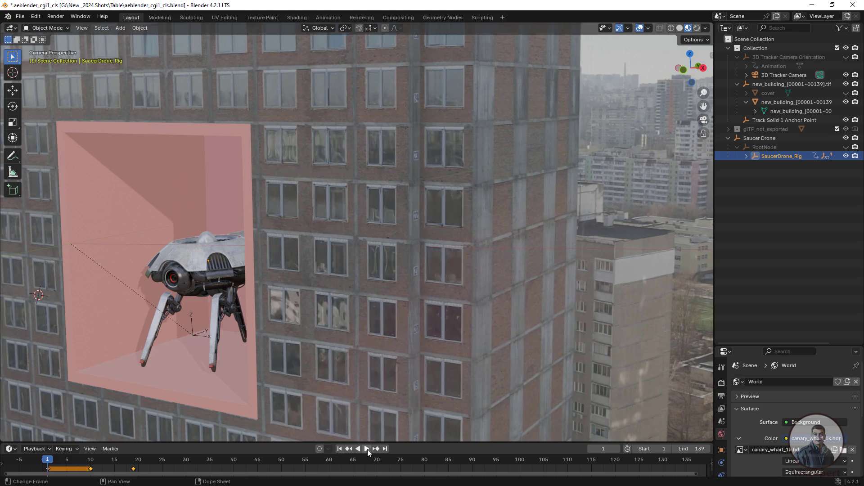
{"action": "left_click", "coordinate": [367, 449]}
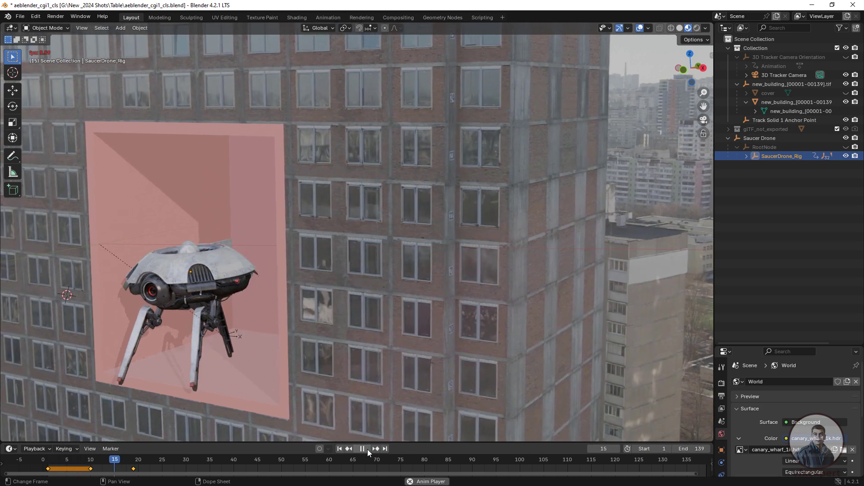
{"action": "left_click", "coordinate": [363, 451]}
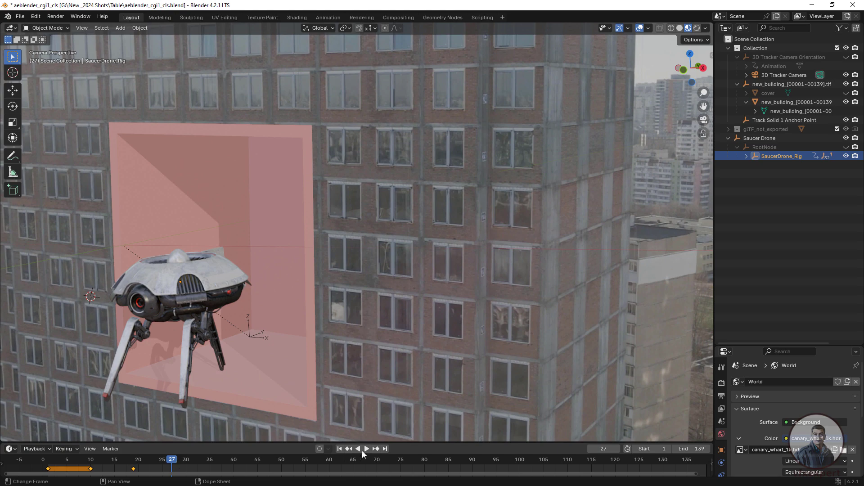
- At frame 30, rotate SaucerDrone_Rig about -33 degrees around the Z axis and insert a keyframe
{"action": "left_click_drag", "start_coordinate": [168, 460], "coordinate": [134, 470]}
{"action": "key", "text": "space"}
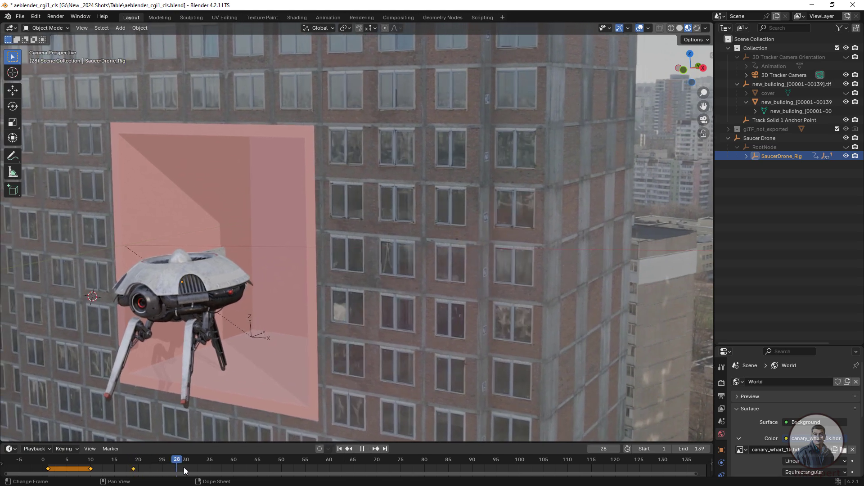
{"action": "key", "text": "space"}
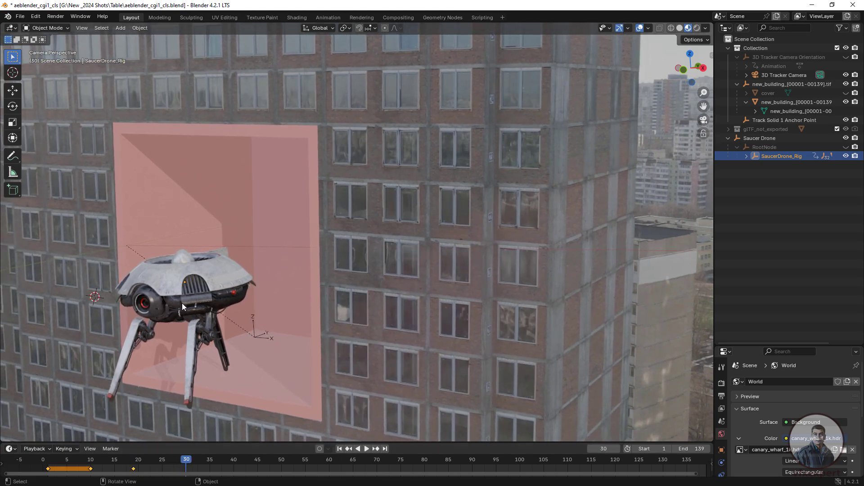
{"action": "key", "text": "r"}
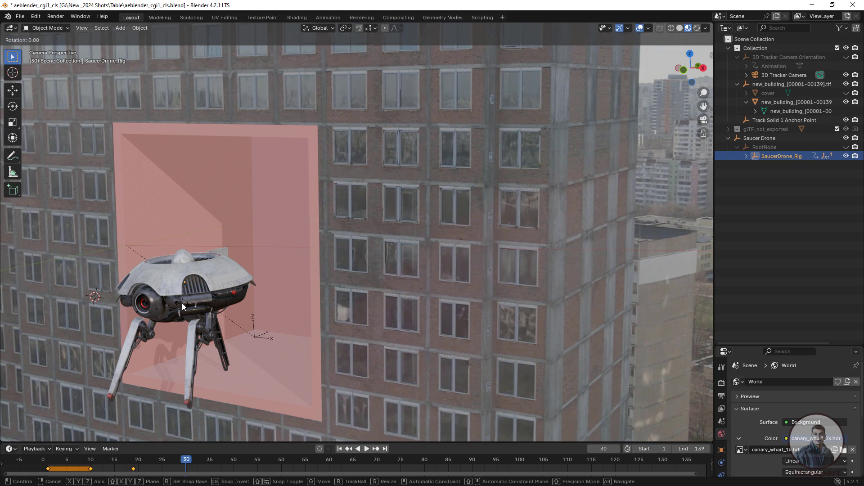
{"action": "key", "text": "z"}
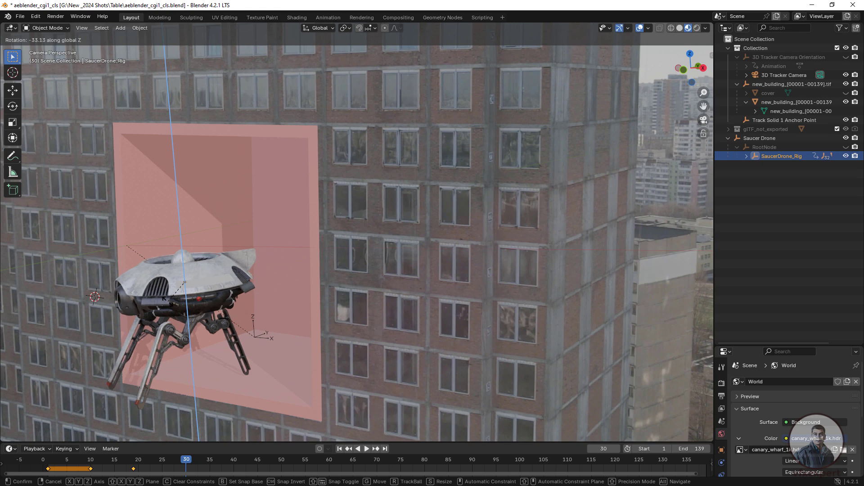
{"action": "left_click", "coordinate": [168, 302]}
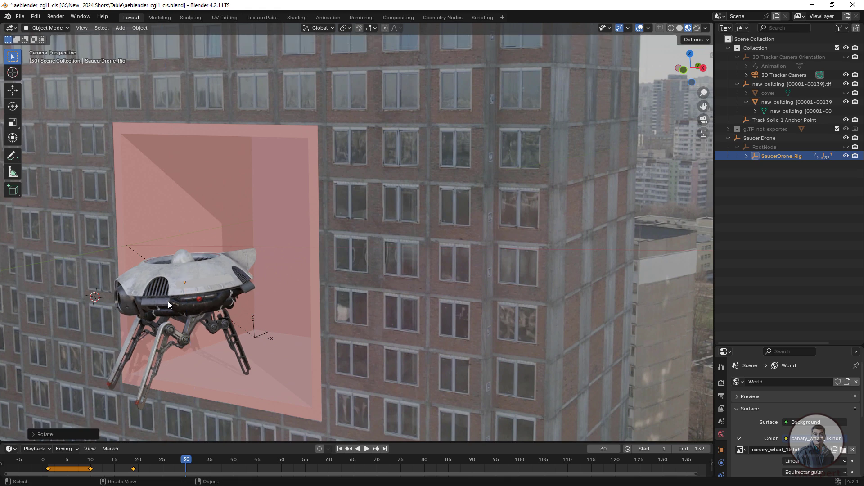
{"action": "key", "text": "i"}
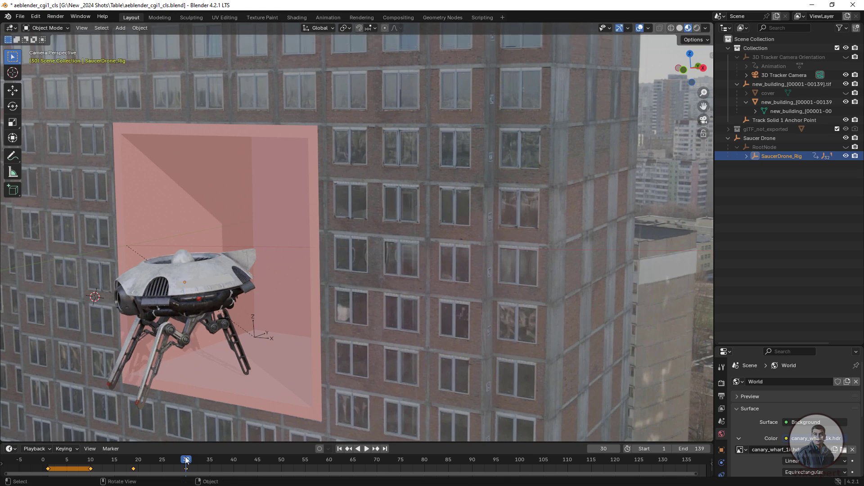
- At frame 37, rotate SaucerDrone_Rig about 41 degrees around the Z axis and insert a keyframe
{"action": "left_click_drag", "start_coordinate": [186, 460], "coordinate": [220, 464]}
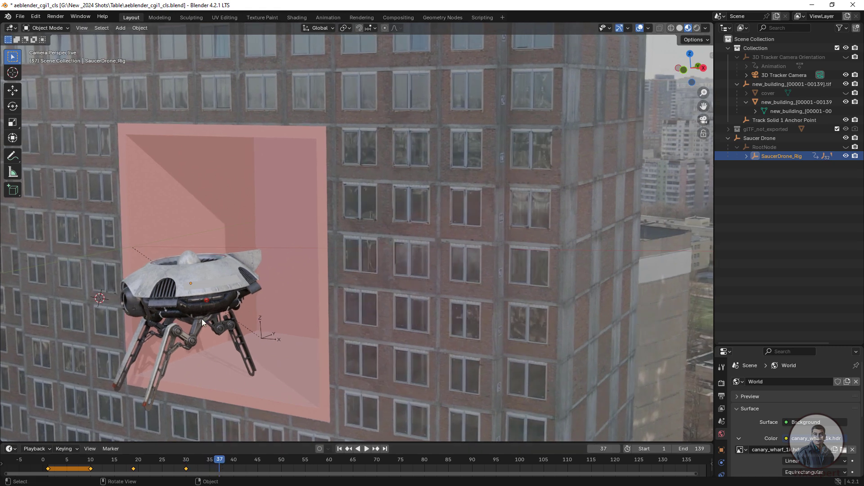
{"action": "key", "text": "r"}
{"action": "key", "text": "z"}
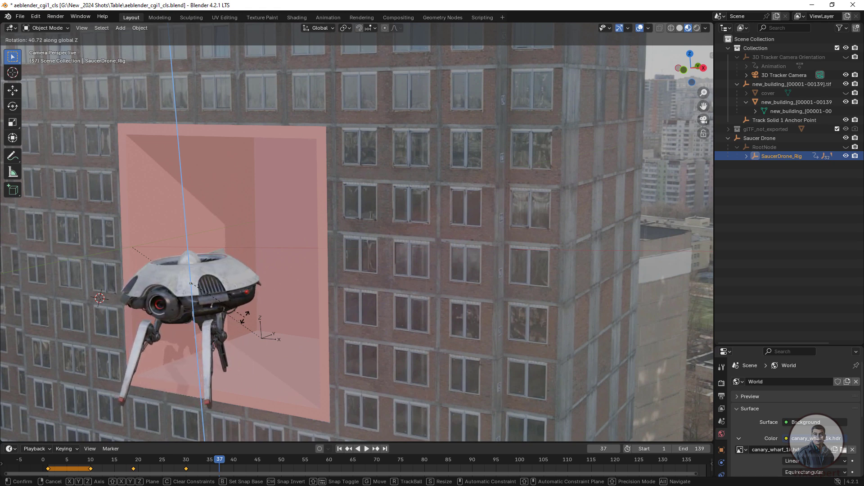
{"action": "left_click", "coordinate": [246, 317]}
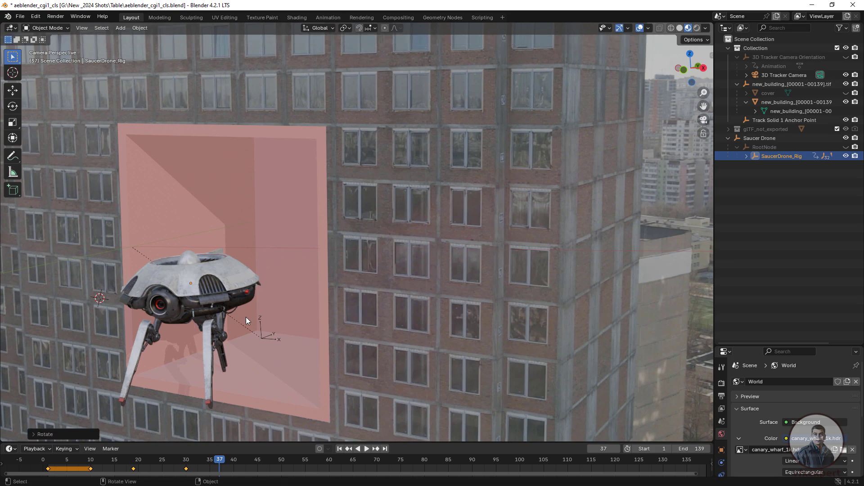
{"action": "key", "text": "i"}
- Play back the animation to check the drone's turn, stopping at frame 49
{"action": "left_click", "coordinate": [340, 449]}
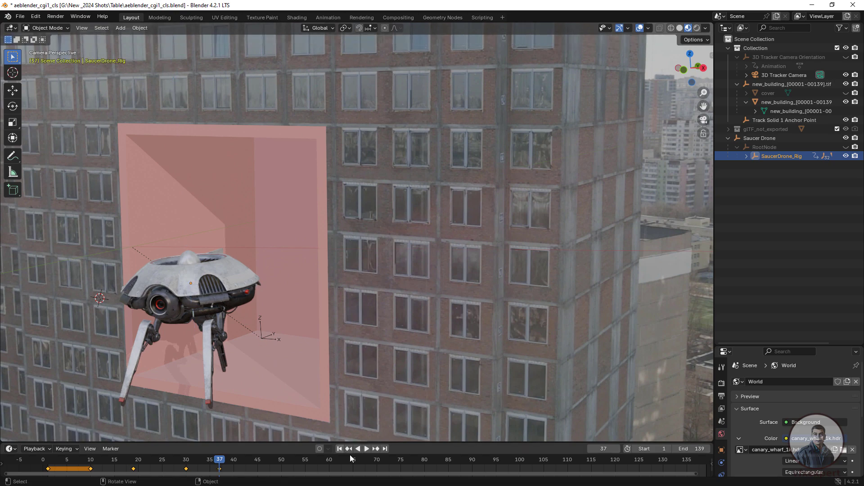
{"action": "left_click", "coordinate": [367, 449]}
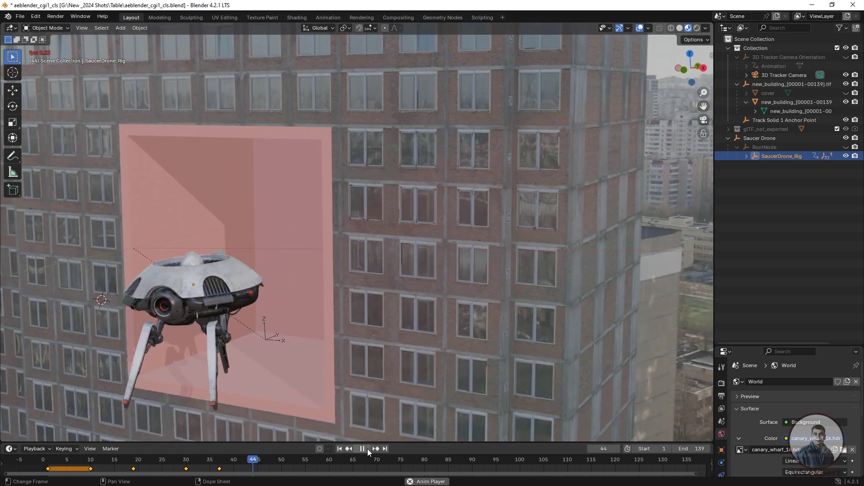
{"action": "left_click", "coordinate": [368, 449]}
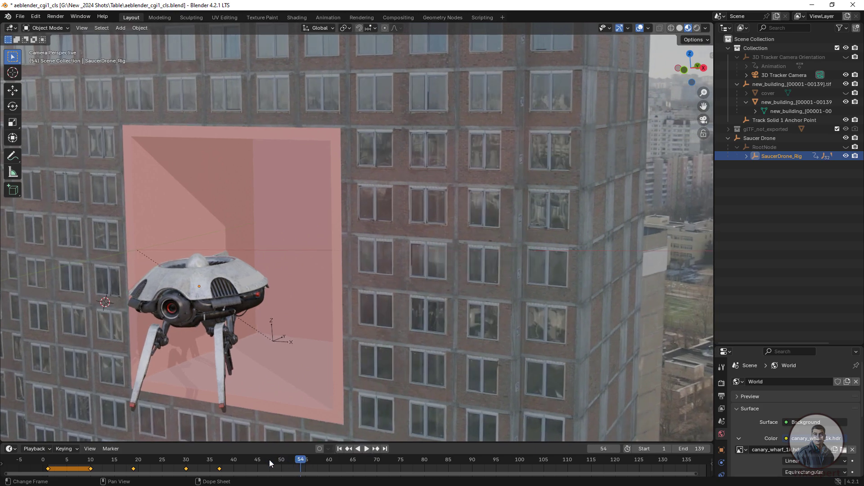
{"action": "left_click_drag", "start_coordinate": [267, 461], "coordinate": [221, 463]}
{"action": "key", "text": "space"}
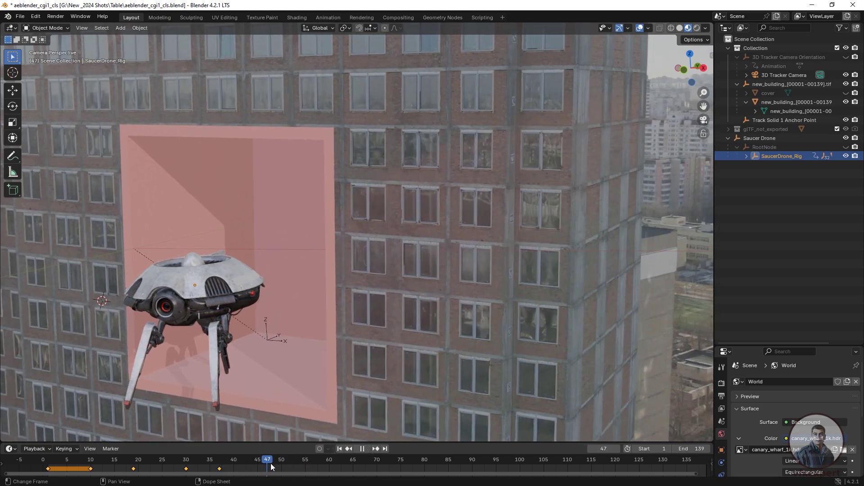
{"action": "key", "text": "space"}
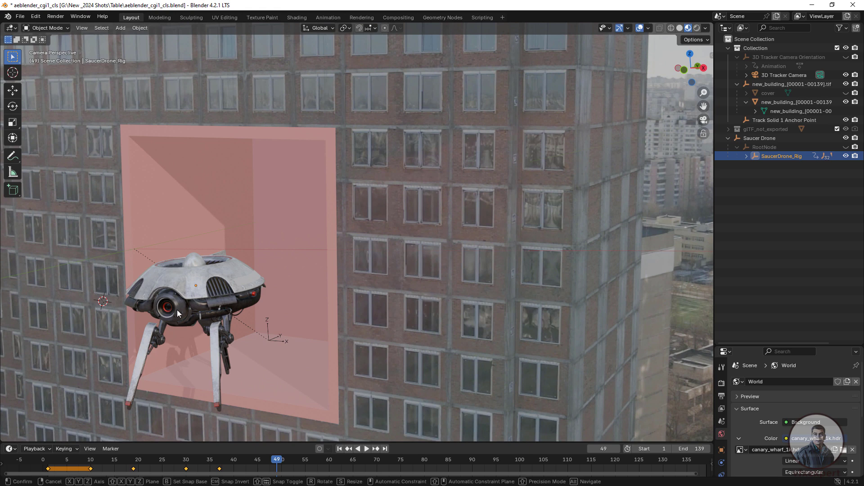
- At frame 49, move SaucerDrone_Rig about -2.3 m along the Y axis and shift it in the positive X direction
{"action": "key", "text": "g"}
{"action": "key", "text": "y"}
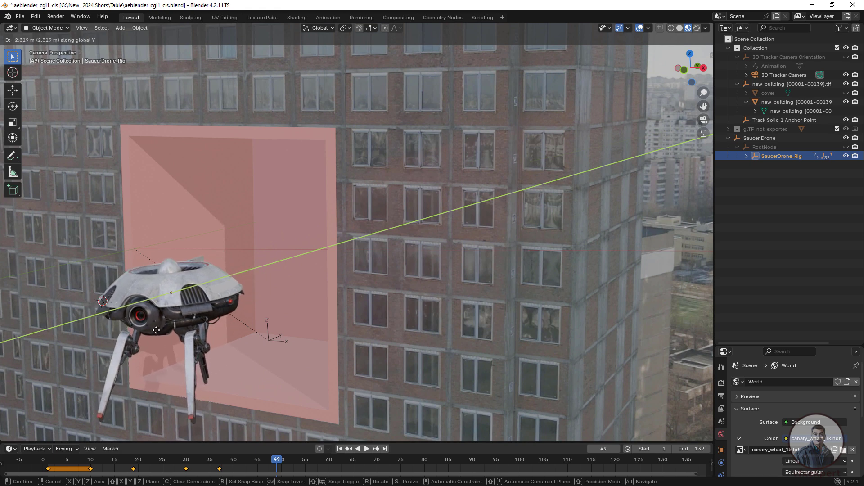
{"action": "left_click", "coordinate": [156, 330]}
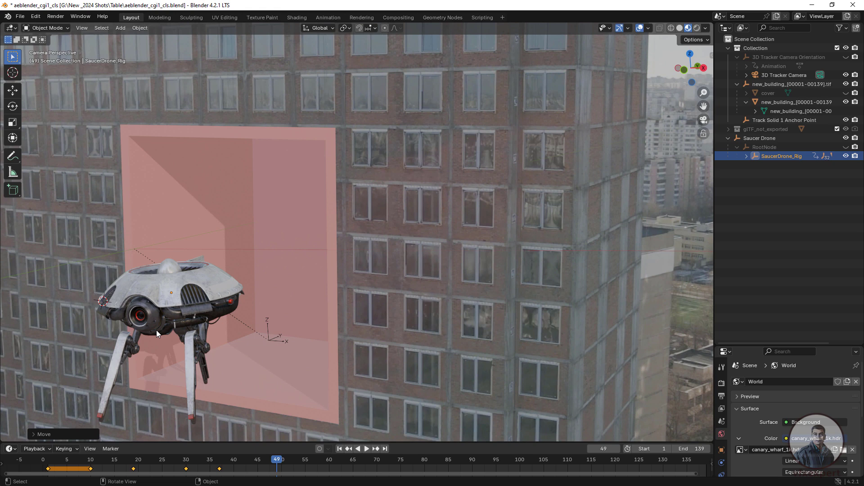
{"action": "key", "text": "g"}
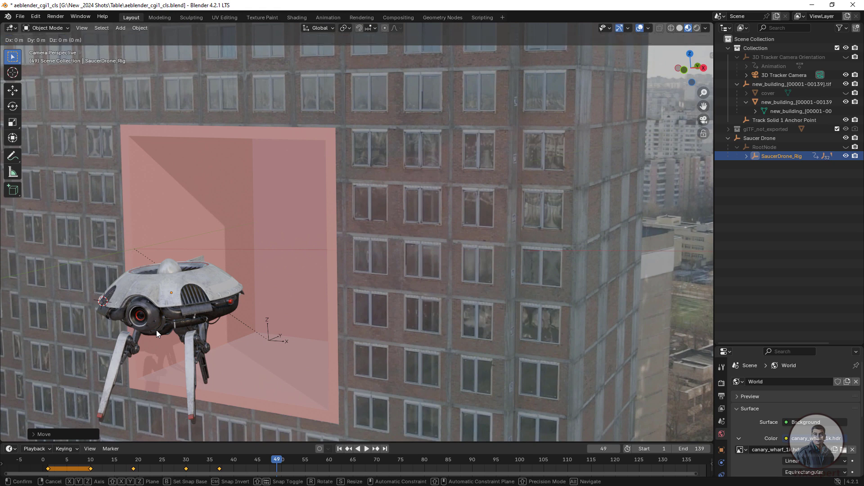
{"action": "key", "text": "x"}
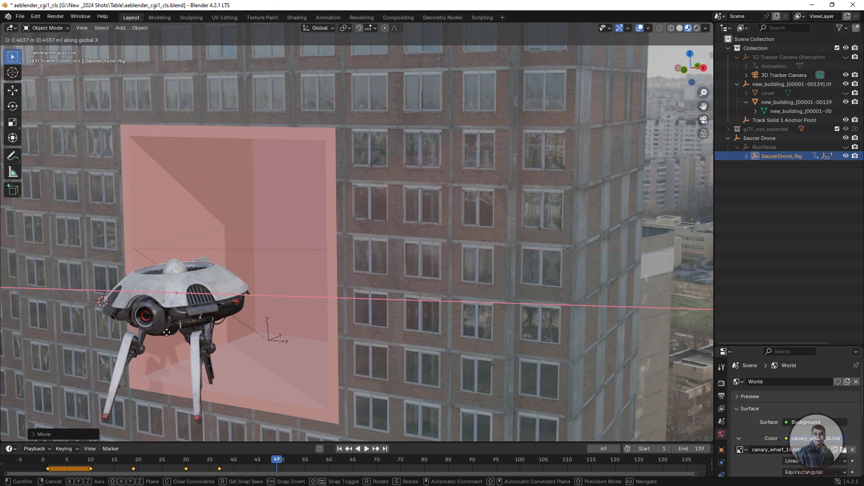
{"action": "left_click", "coordinate": [174, 333]}
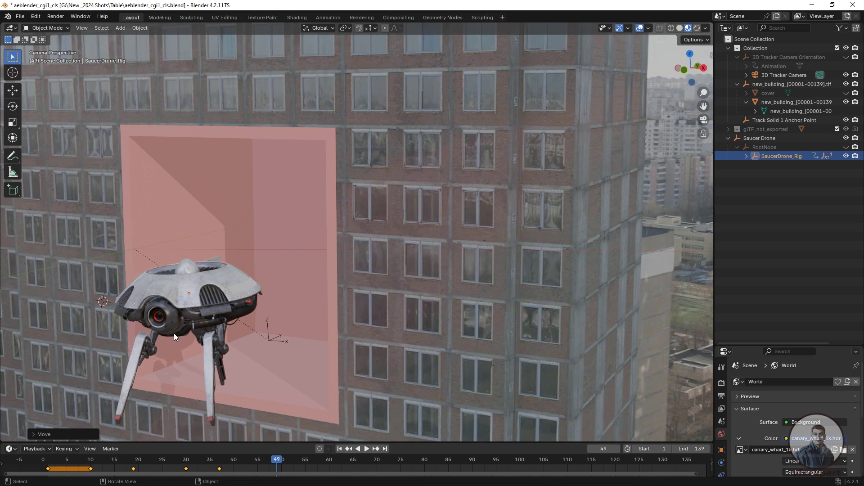
- Scale SaucerDrone_Rig up by about 1.13 and rotate it about 56 degrees around the Z axis
{"action": "key", "text": "s"}
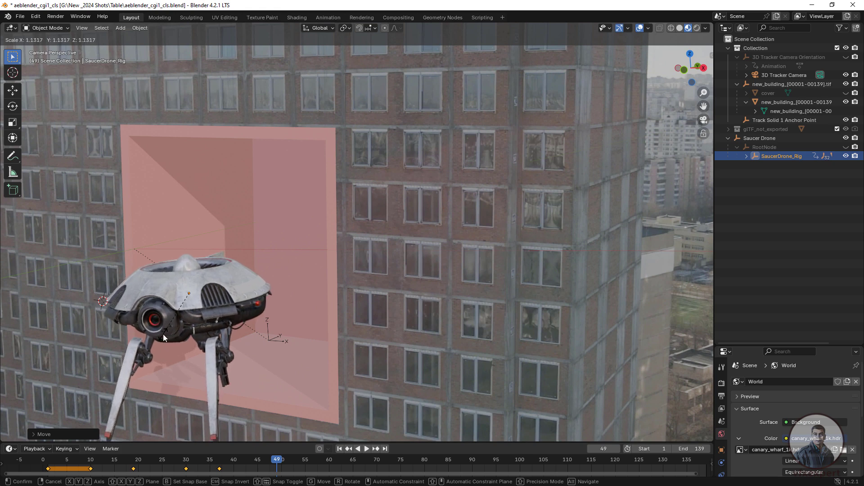
{"action": "left_click", "coordinate": [163, 334]}
{"action": "key", "text": "r"}
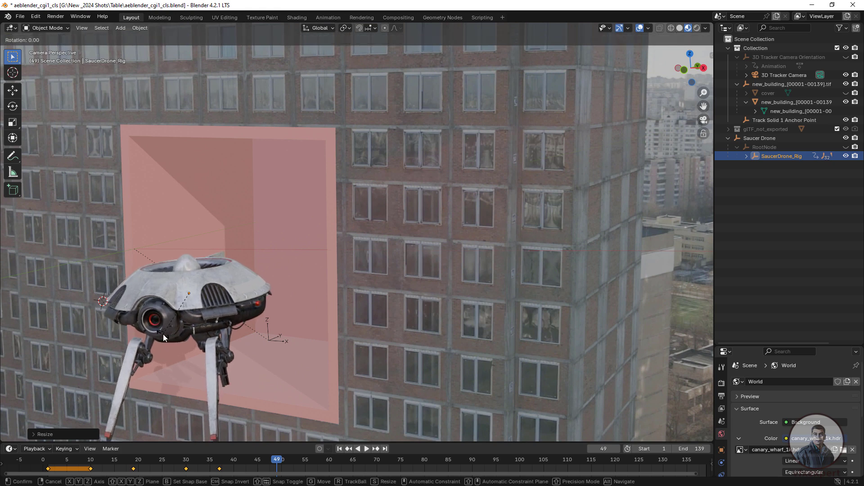
{"action": "key", "text": "z"}
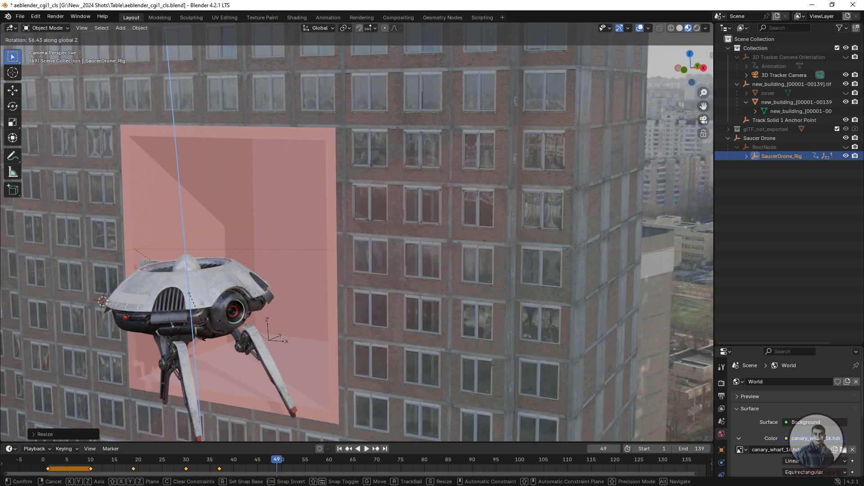
{"action": "left_click", "coordinate": [208, 337]}
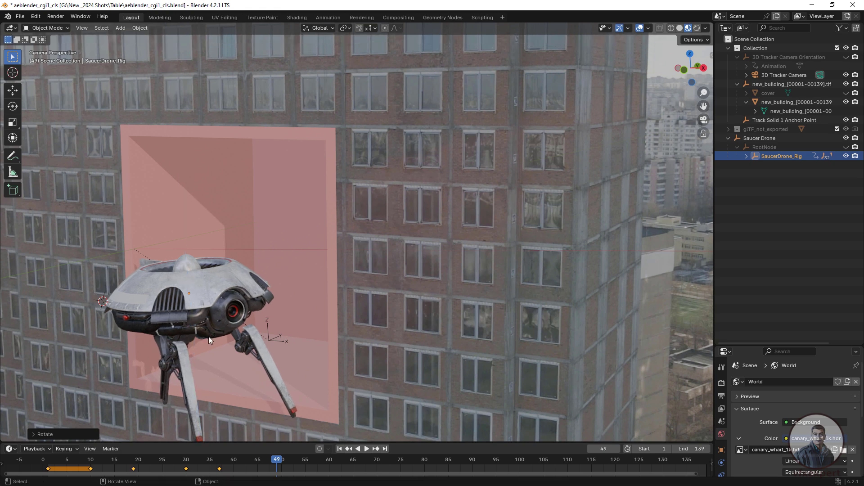
- Move SaucerDrone_Rig about -3.5 m along Y and back in front of the recess along X, and keyframe it at frame 49
{"action": "key", "text": "g"}
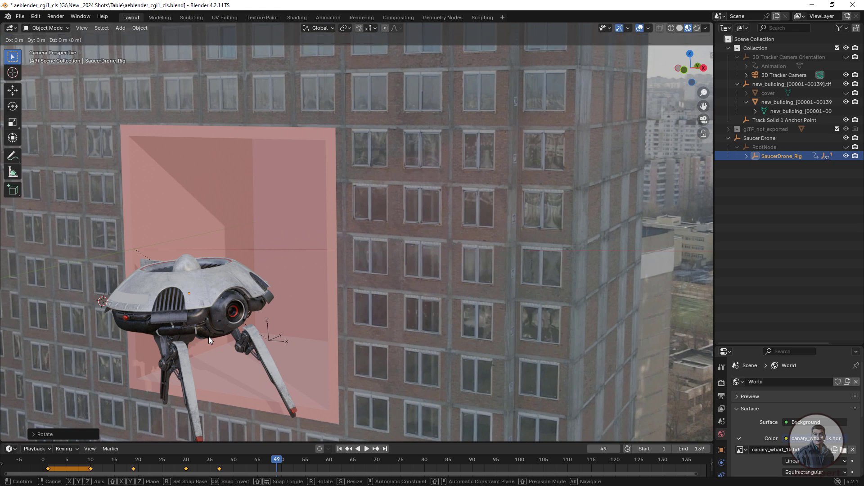
{"action": "key", "text": "y"}
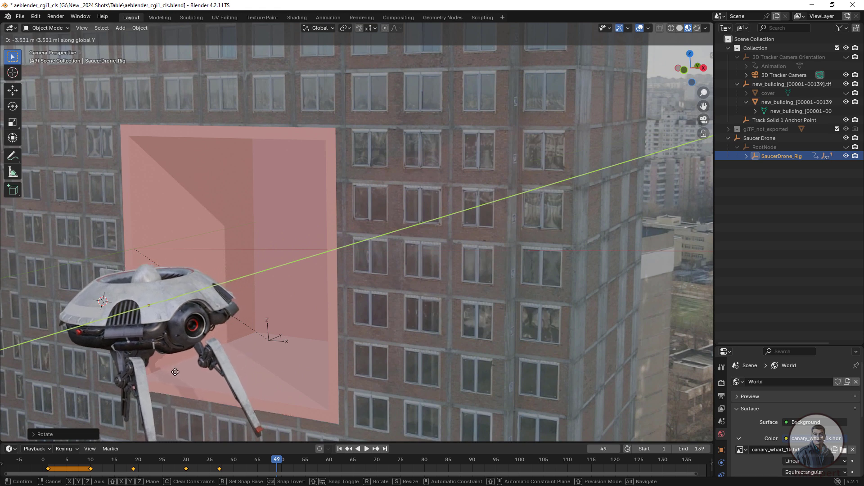
{"action": "left_click", "coordinate": [175, 371]}
{"action": "key", "text": "g"}
{"action": "key", "text": "x"}
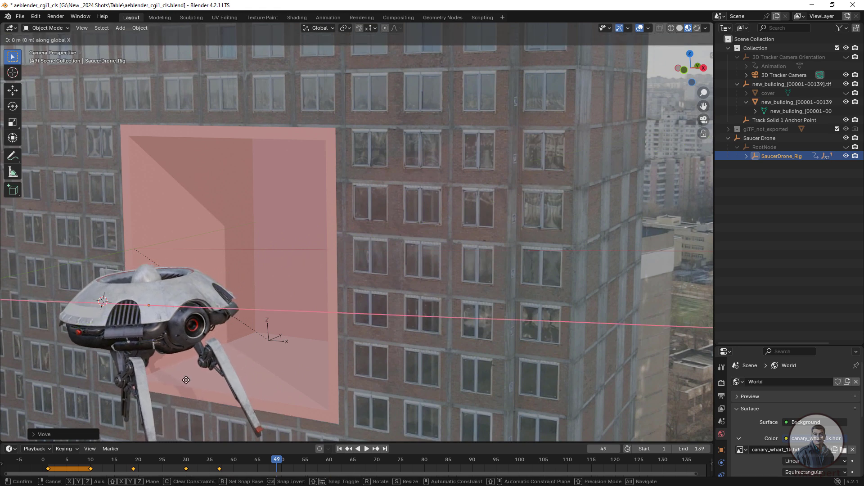
{"action": "left_click", "coordinate": [230, 404]}
{"action": "key", "text": "i"}
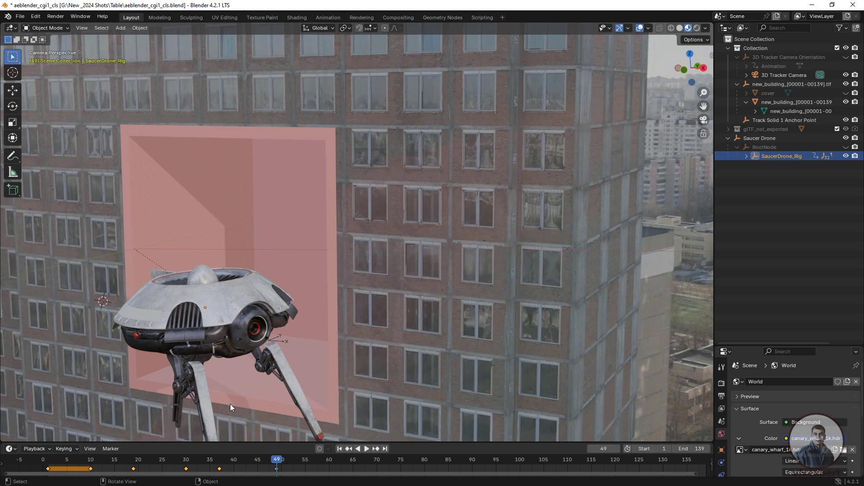
- Switch the viewport to solid shading and play the animation from frame 1
{"action": "left_click", "coordinate": [340, 449]}
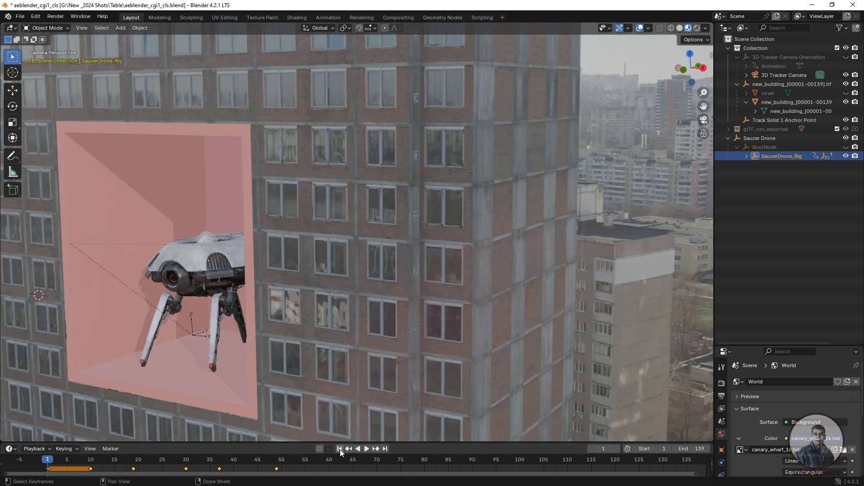
{"action": "left_click", "coordinate": [680, 28]}
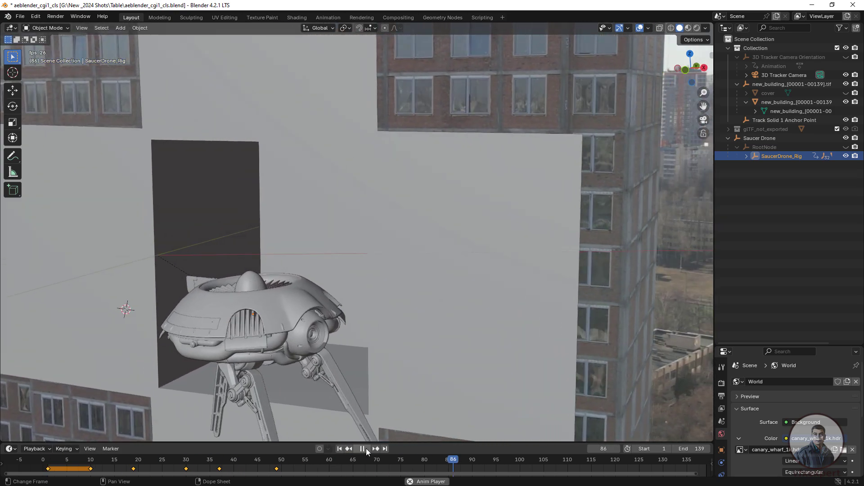
{"action": "left_click", "coordinate": [366, 448]}
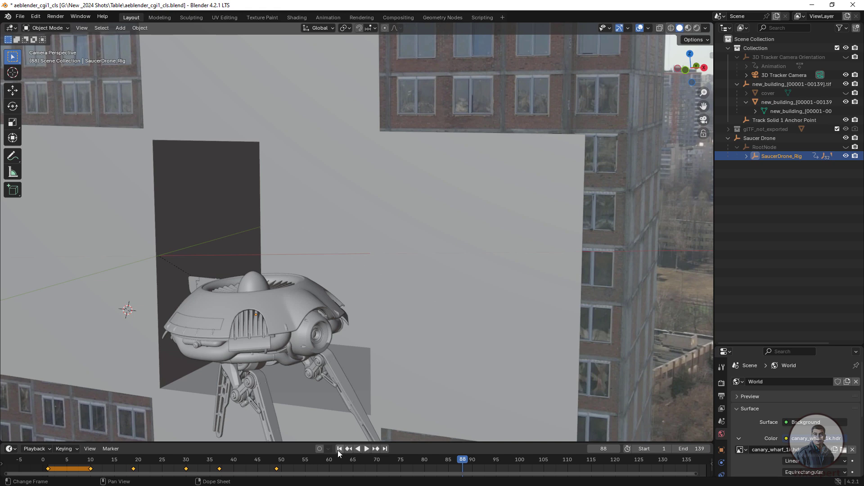
- Replay the animation from frame 1 twice to check the timing of the drone's moves and turns
{"action": "left_click", "coordinate": [339, 449]}
{"action": "left_click", "coordinate": [365, 449]}
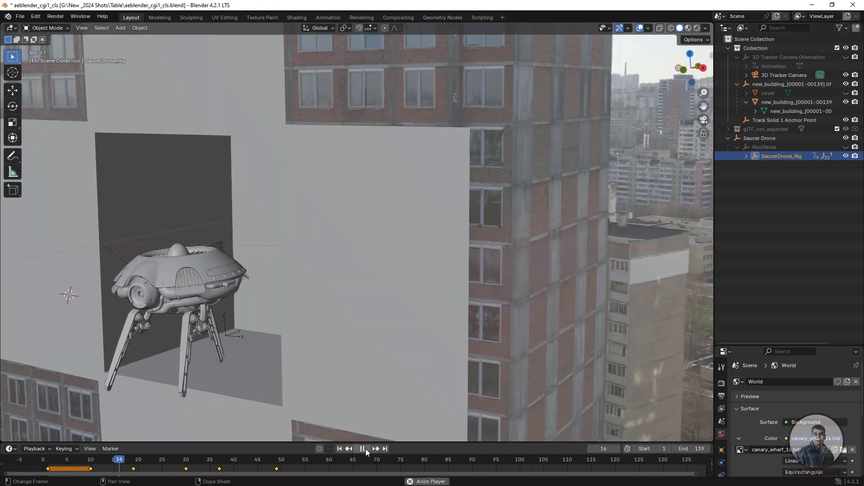
{"action": "left_click", "coordinate": [366, 449]}
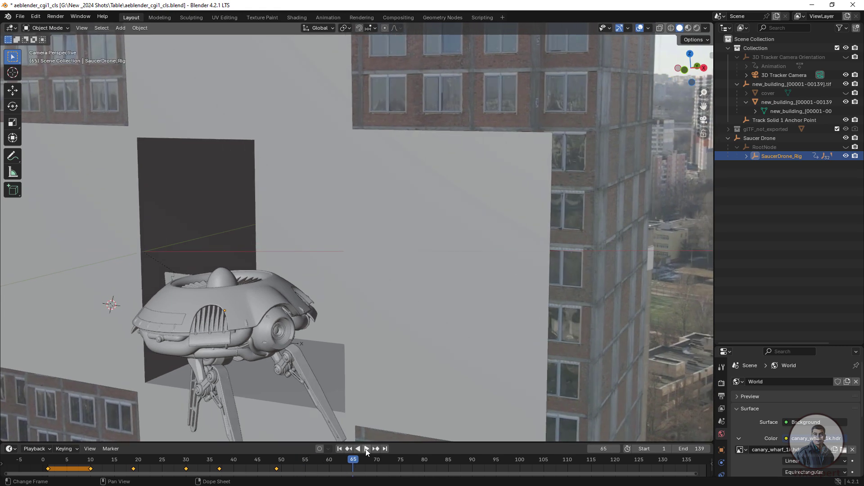
{"action": "left_click", "coordinate": [340, 449]}
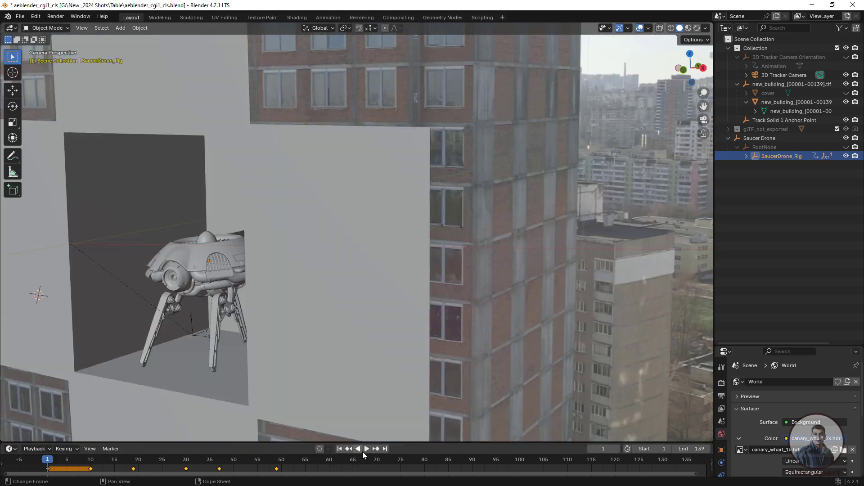
{"action": "left_click", "coordinate": [366, 449]}
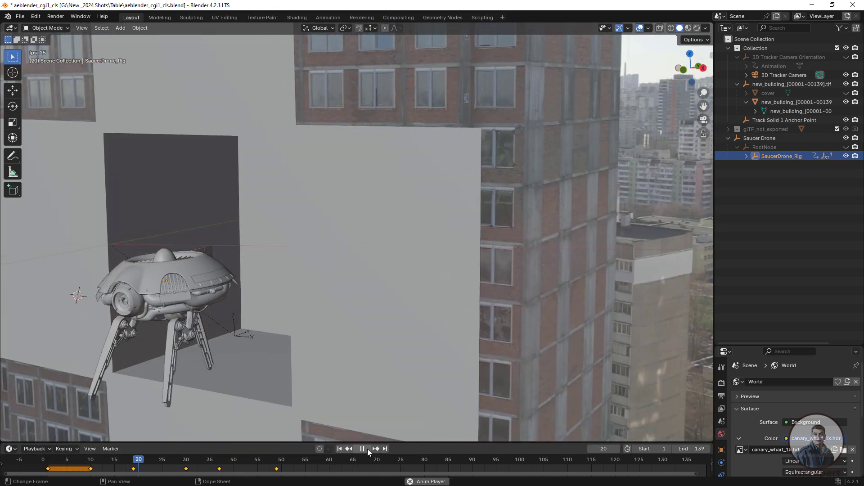
{"action": "left_click", "coordinate": [367, 449]}
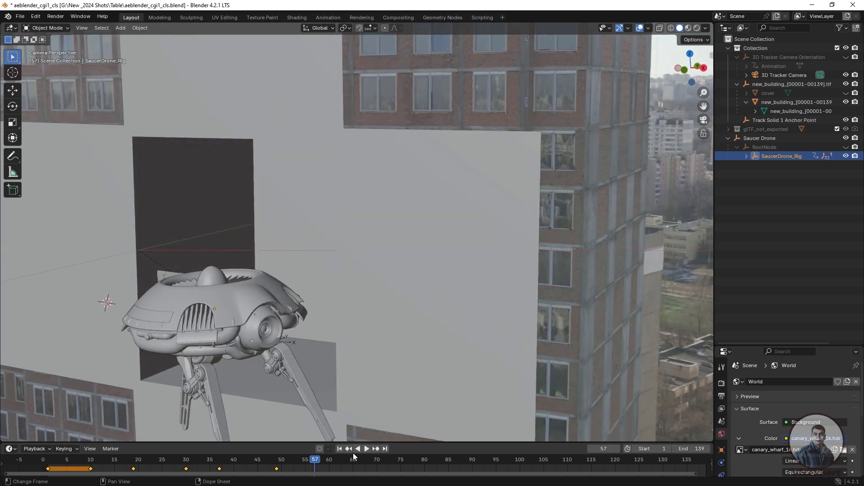
- Retime the drone's last three keyframes to frames 31, 47 and 59
{"action": "left_click_drag", "start_coordinate": [316, 465], "coordinate": [182, 468]}
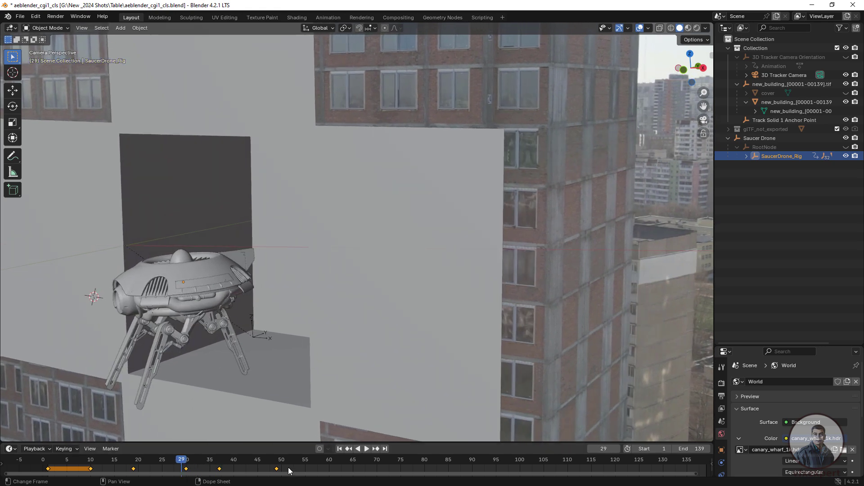
{"action": "key", "text": "g"}
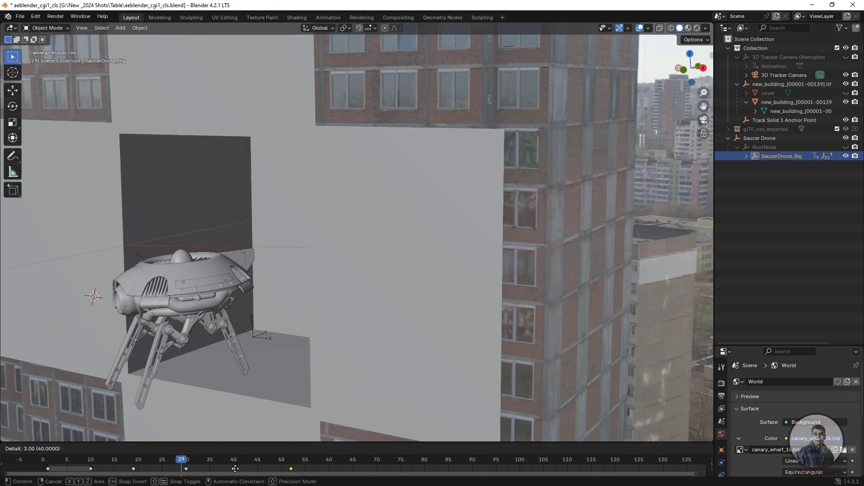
{"action": "left_click", "coordinate": [266, 469]}
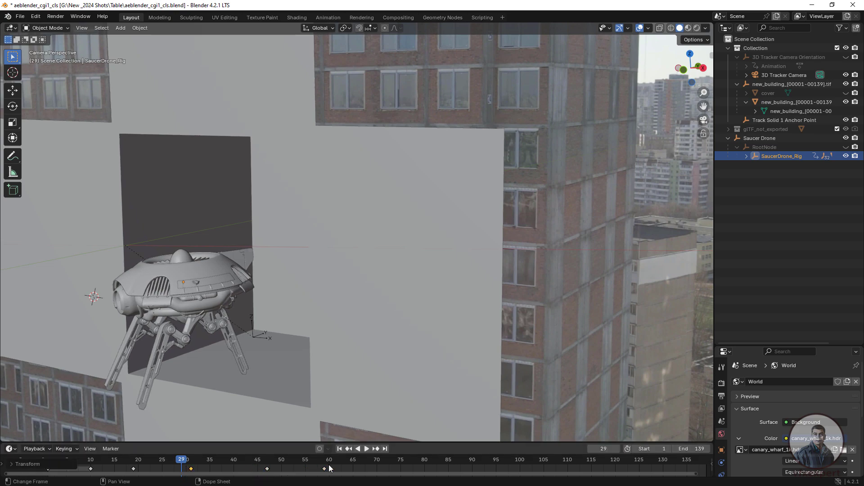
- Play the retimed animation, and at frame 94 move SaucerDrone_Rig along the X axis past the recess opening toward the building's corner
{"action": "left_click", "coordinate": [366, 449]}
{"action": "left_click_drag", "start_coordinate": [281, 458], "coordinate": [491, 460]}
{"action": "key", "text": "g"}
{"action": "key", "text": "x"}
{"action": "left_click", "coordinate": [536, 373]}
- At frame 94, rotate SaucerDrone_Rig around the Z axis and scale it up
{"action": "key", "text": "r"}
{"action": "key", "text": "z"}
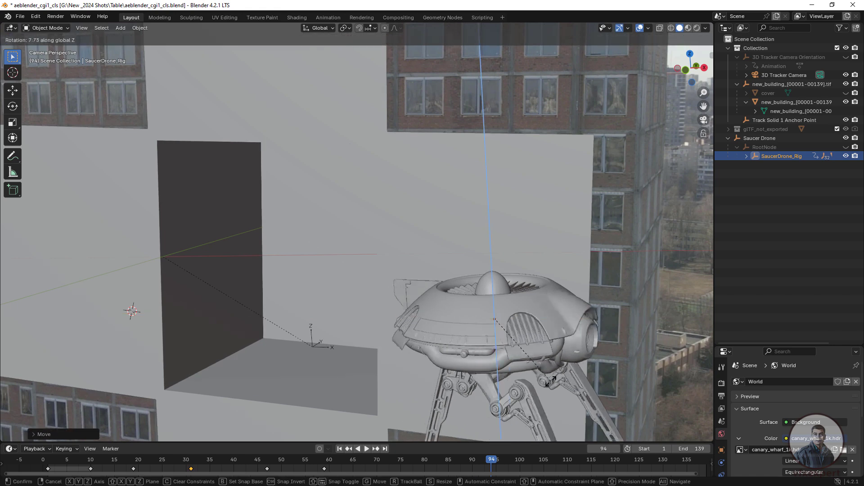
{"action": "left_click", "coordinate": [590, 377]}
{"action": "key", "text": "s"}
{"action": "left_click", "coordinate": [599, 394]}
- At frame 94, move SaucerDrone_Rig closer to the building's corner, rotate it further around the Z axis and keyframe the pose
{"action": "key", "text": "g"}
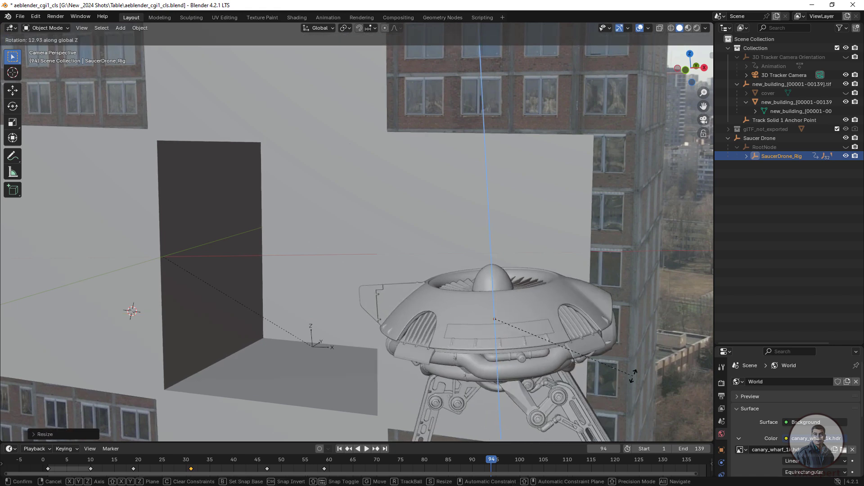
{"action": "left_click", "coordinate": [608, 371]}
{"action": "key", "text": "r"}
{"action": "key", "text": "z"}
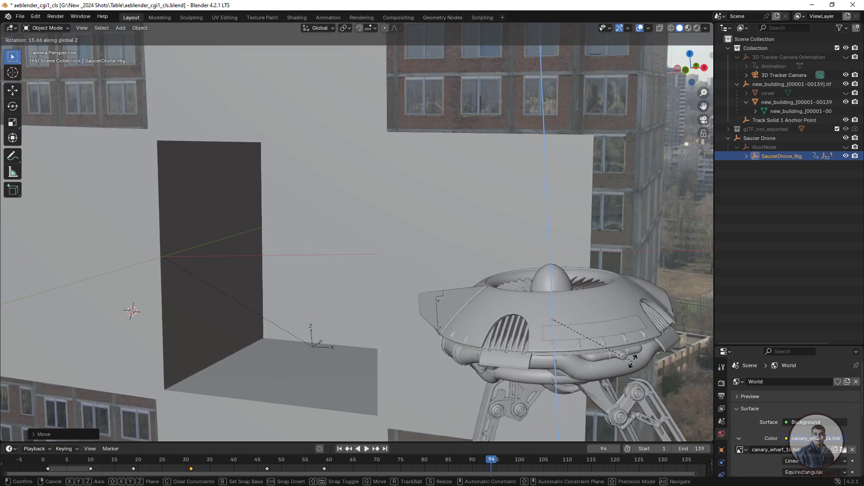
{"action": "left_click", "coordinate": [649, 351]}
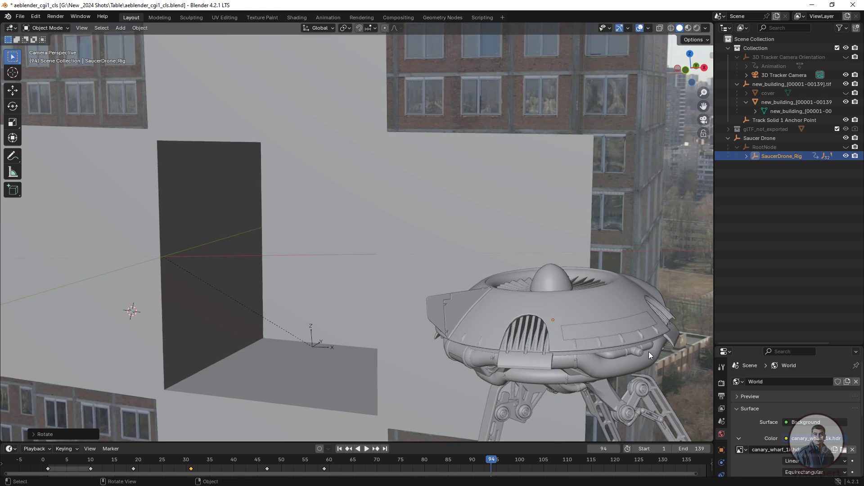
- Play the animation from frame 1 and scrub back through the early frames to check the drone's exit from the recess
{"action": "left_click", "coordinate": [340, 449]}
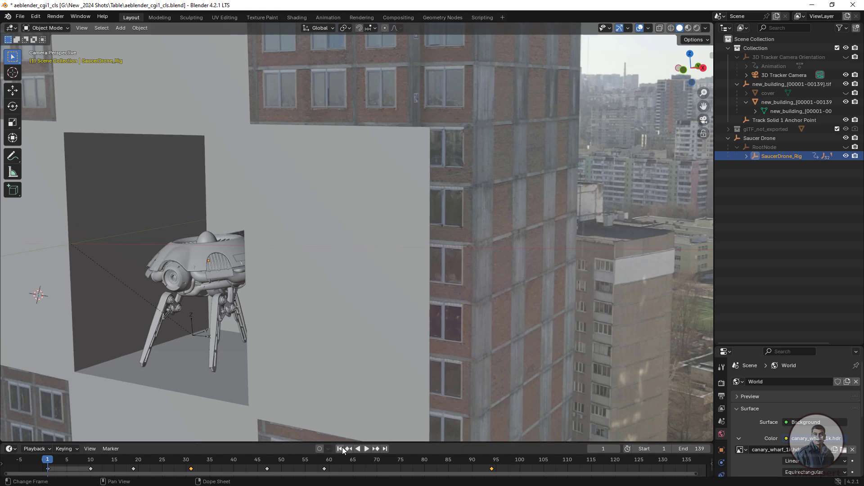
{"action": "left_click", "coordinate": [368, 448]}
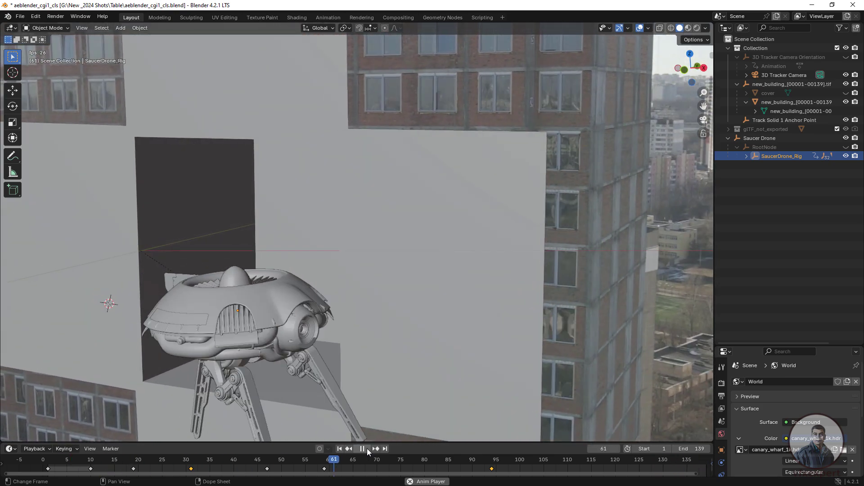
{"action": "left_click", "coordinate": [367, 448]}
{"action": "left_click_drag", "start_coordinate": [360, 460], "coordinate": [274, 460]}
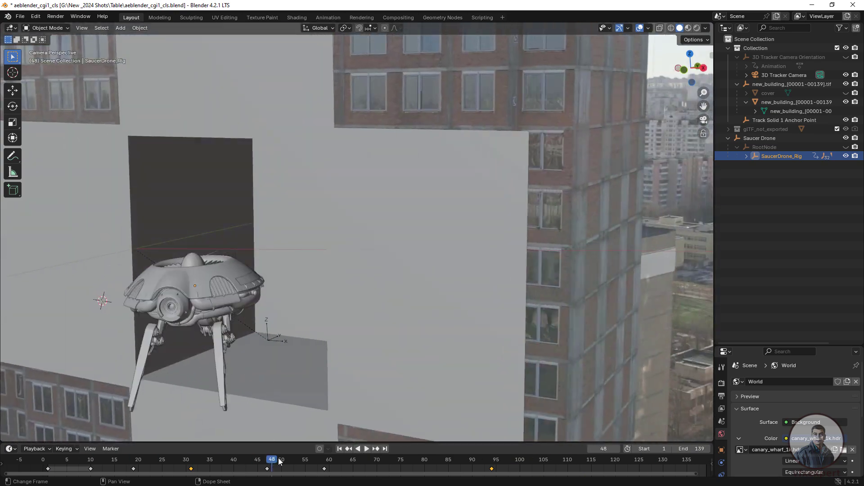
{"action": "left_click_drag", "start_coordinate": [275, 460], "coordinate": [57, 460]}
- Retime the drone's frame 10 keyframe to frame 15 to extend its initial hold inside the recess
{"action": "left_click_drag", "start_coordinate": [499, 466], "coordinate": [142, 467]}
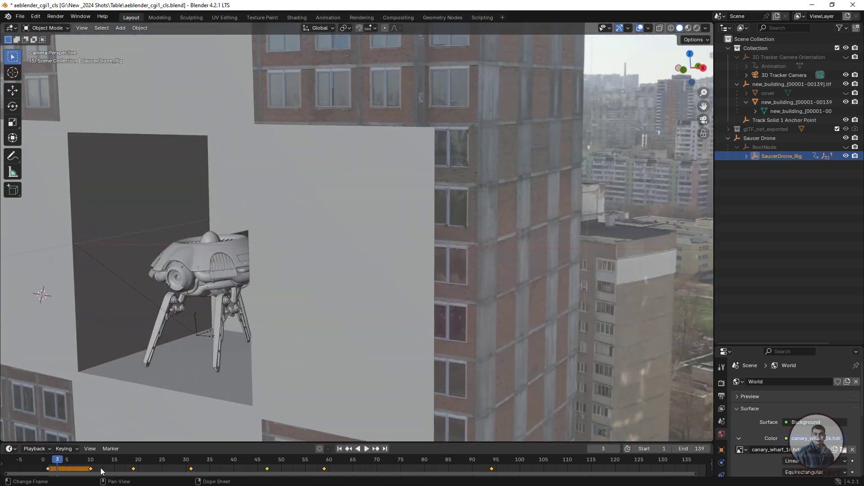
{"action": "key", "text": "g"}
{"action": "left_click", "coordinate": [125, 468]}
{"action": "left_click", "coordinate": [125, 468]}
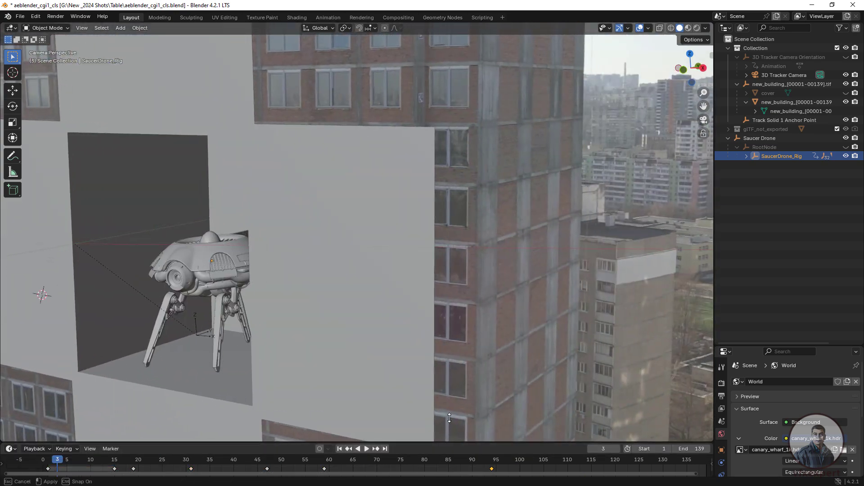
- At frame 104, move SaucerDrone_Rig toward the camera along Y, adjust it along X and insert a keyframe
{"action": "left_click_drag", "start_coordinate": [539, 433], "coordinate": [133, 425]}
{"action": "left_click", "coordinate": [368, 404]}
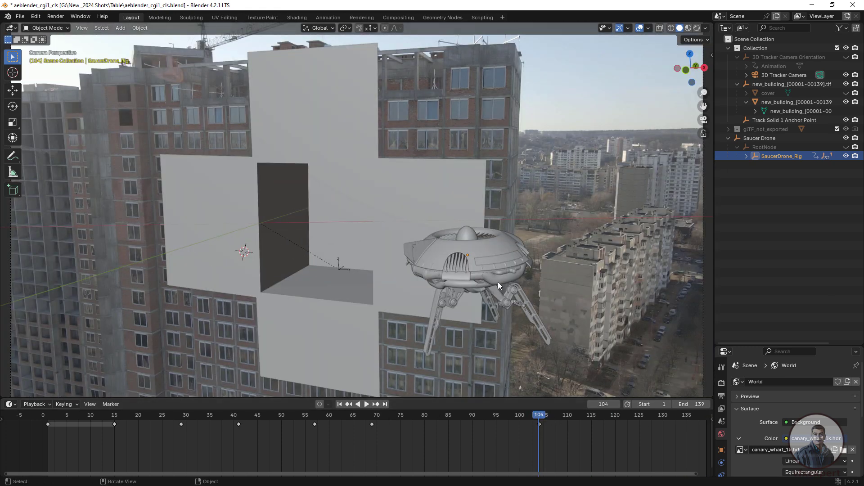
{"action": "key", "text": "g"}
{"action": "key", "text": "y"}
{"action": "left_click", "coordinate": [496, 295]}
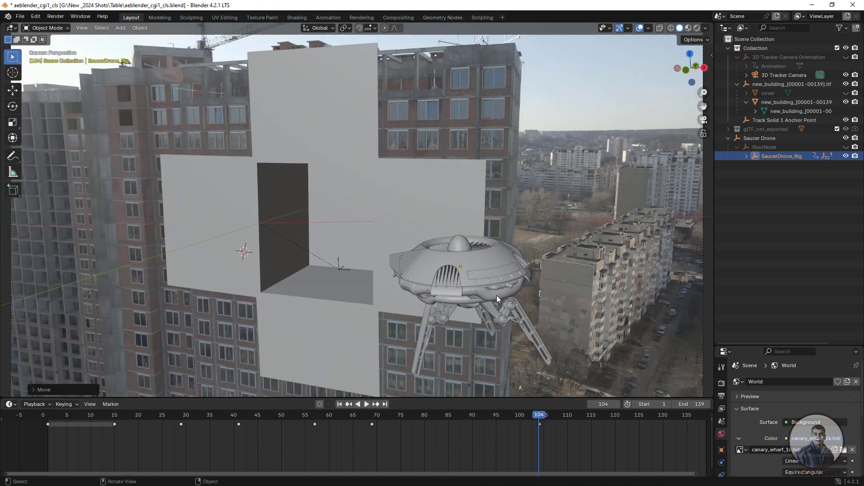
{"action": "key", "text": "g"}
{"action": "key", "text": "x"}
{"action": "left_click", "coordinate": [514, 295]}
{"action": "key", "text": "i"}
- At frame 139, move the drone along the X and Y axes into the distance beside the far tower
{"action": "left_click", "coordinate": [386, 404]}
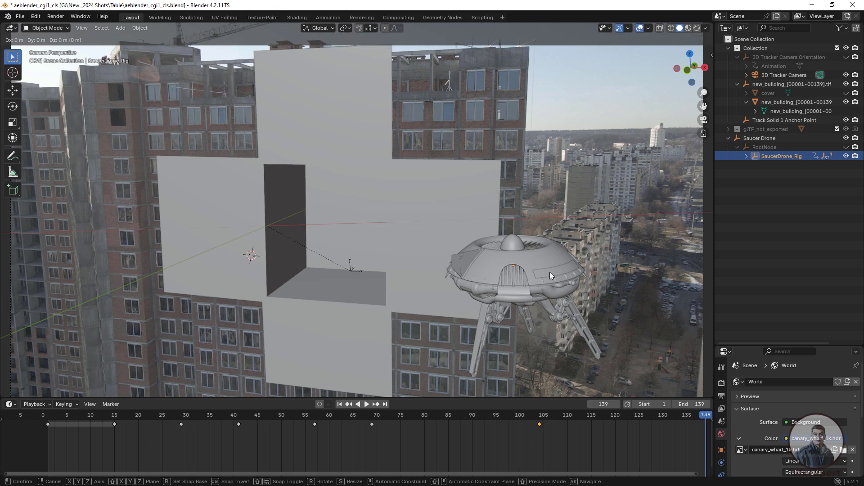
{"action": "key", "text": "y"}
{"action": "key", "text": "x"}
{"action": "left_click", "coordinate": [684, 176]}
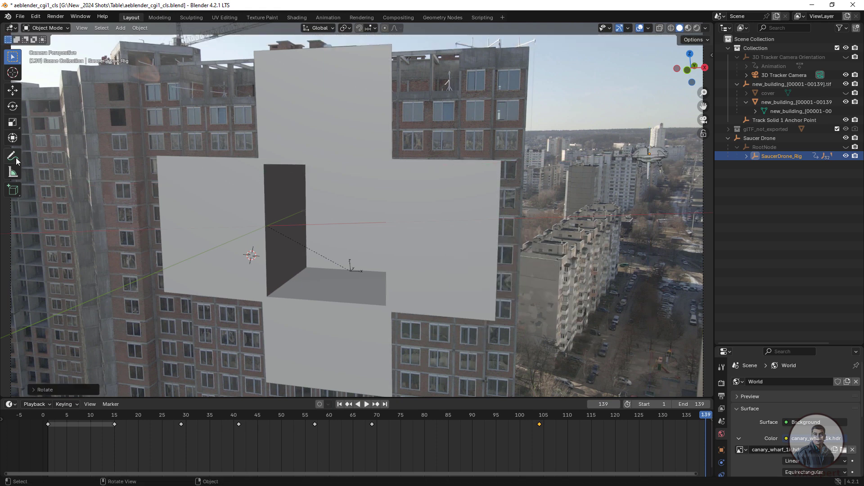
{"action": "left_click", "coordinate": [706, 417]}
{"action": "key", "text": "g"}
{"action": "key", "text": "y"}
{"action": "left_click", "coordinate": [534, 169]}
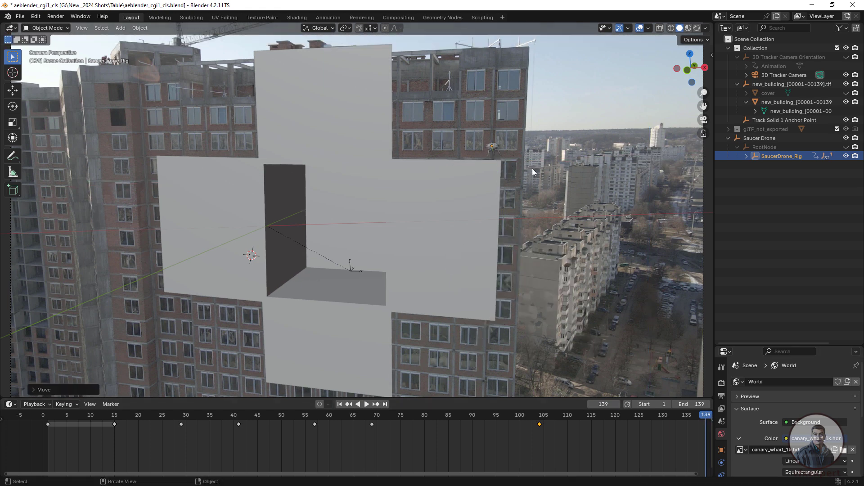
{"action": "key", "text": "g"}
{"action": "left_click", "coordinate": [693, 151]}
- Rotate the distant drone about the Z axis and keyframe its pose at frame 139
{"action": "scroll", "coordinate": [572, 198], "scroll_direction": "up", "scroll_amount": 3}
{"action": "middle_click_drag", "start_coordinate": [502, 230], "coordinate": [382, 300], "text": "shift"}
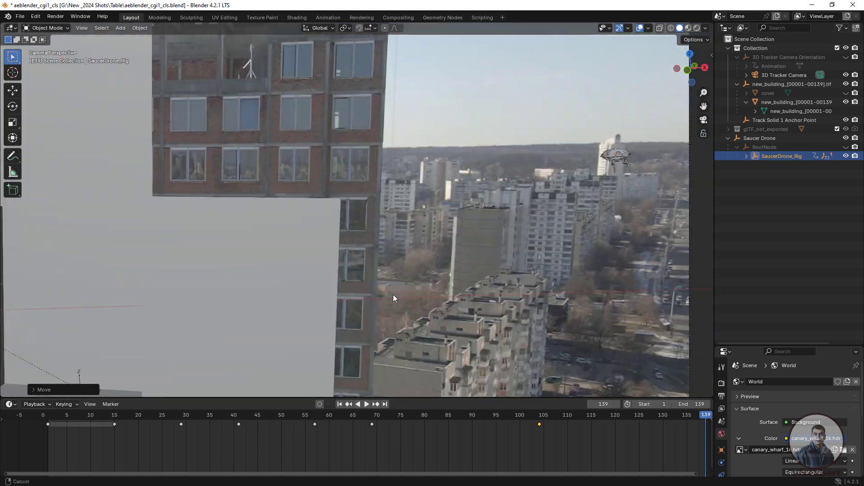
{"action": "key", "text": "r"}
{"action": "key", "text": "z"}
{"action": "left_click", "coordinate": [504, 333]}
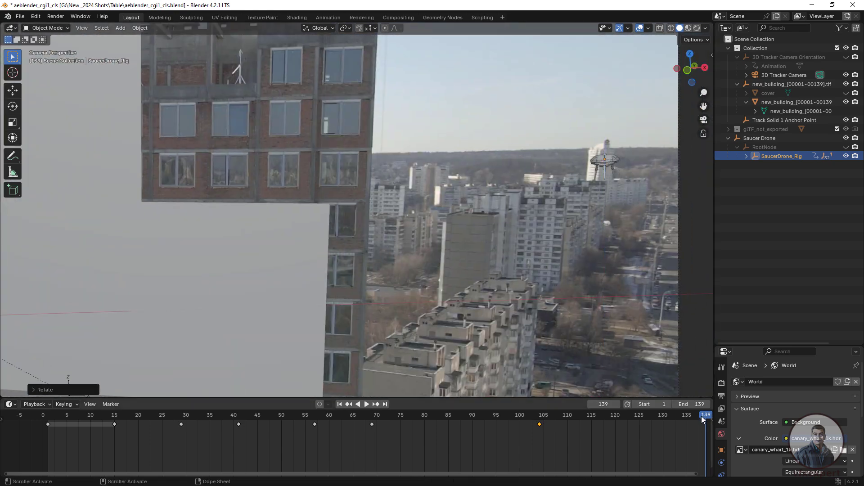
- Play the drone animation from the first frame with the whole camera view in sight
{"action": "left_click", "coordinate": [338, 407]}
{"action": "middle_click_drag", "start_coordinate": [426, 230], "coordinate": [455, 201]}
{"action": "key", "text": "KP_0"}
{"action": "scroll", "coordinate": [456, 274], "scroll_direction": "down", "scroll_amount": 6}
{"action": "middle_click_drag", "start_coordinate": [295, 287], "coordinate": [410, 263], "text": "shift"}
{"action": "scroll", "coordinate": [438, 265], "scroll_direction": "up", "scroll_amount": 1}
{"action": "left_click", "coordinate": [366, 404]}
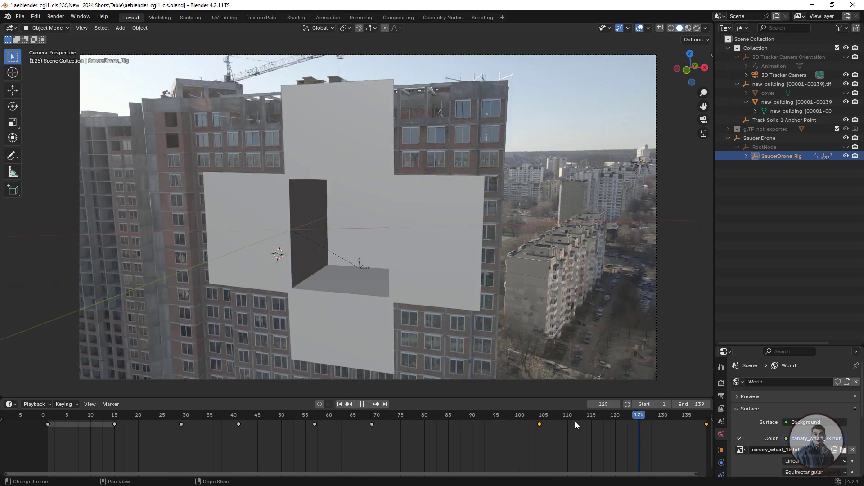
- Move the drone's keyframe at frame 104 to frame 92 and play back the new timing
{"action": "left_click", "coordinate": [536, 434]}
{"action": "left_click_drag", "start_coordinate": [536, 433], "coordinate": [511, 432]}
{"action": "left_click_drag", "start_coordinate": [539, 424], "coordinate": [482, 424]}
{"action": "key", "text": "space"}
{"action": "key", "text": "Escape"}
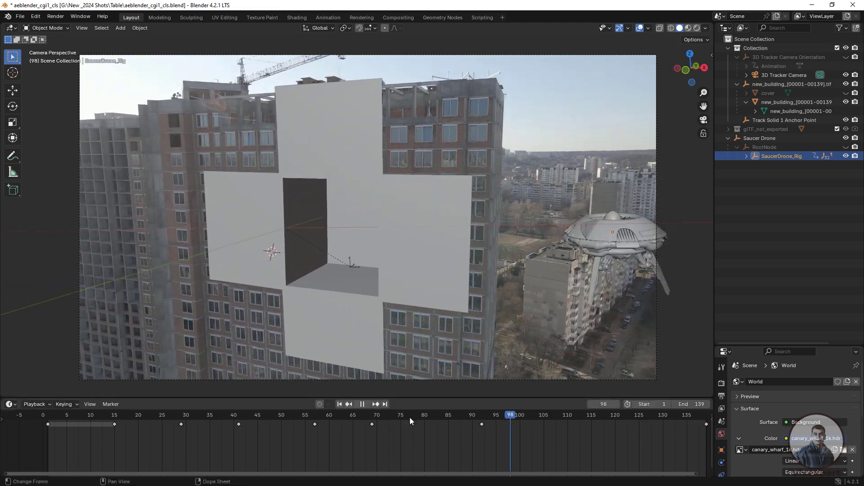
- Scrub and play through the drone animation to check the timing between its keyframes
{"action": "left_click_drag", "start_coordinate": [649, 424], "coordinate": [706, 424]}
{"action": "left_click_drag", "start_coordinate": [577, 415], "coordinate": [295, 430]}
{"action": "key", "text": "space"}
{"action": "key", "text": "space"}
{"action": "left_click_drag", "start_coordinate": [379, 417], "coordinate": [424, 418]}
{"action": "left_click", "coordinate": [167, 428]}
{"action": "key", "text": "space"}
{"action": "key", "text": "space"}
- Shift the drone's keyframe at frame 57 to frame 54 and review the motion
{"action": "mouse_move", "coordinate": [315, 423]}
{"action": "left_mouse_down"}
{"action": "mouse_move", "coordinate": [364, 418]}
{"action": "mouse_move", "coordinate": [306, 425]}
{"action": "left_mouse_up"}
{"action": "key", "text": "space"}
{"action": "key", "text": "space"}
{"action": "left_click_drag", "start_coordinate": [315, 424], "coordinate": [468, 428]}
{"action": "key", "text": "space"}
{"action": "key", "text": "space"}
- At the final frame, 139, reposition the drone along the global Y and X axes
{"action": "key", "text": "shift+Right"}
{"action": "key", "text": "g"}
{"action": "key", "text": "y"}
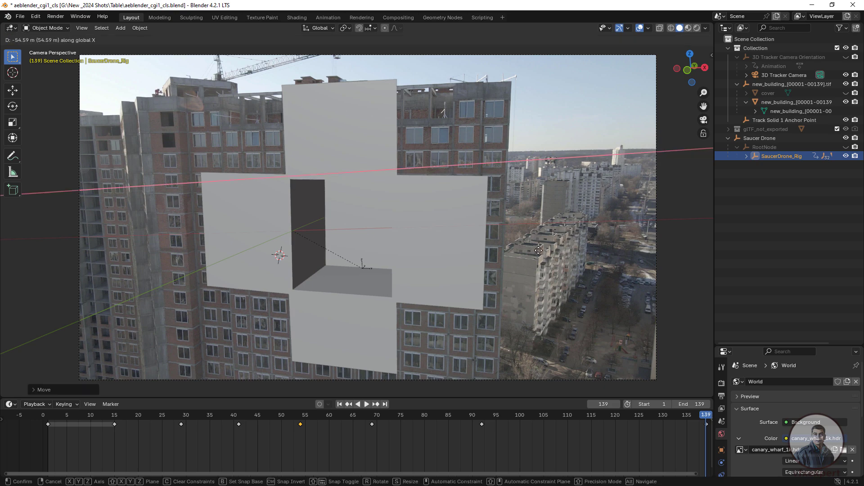
- Copy the drone's keyframe at frame 92 and paste it at frame 97 to hold the pose
{"action": "left_click_drag", "start_coordinate": [446, 428], "coordinate": [469, 429]}
{"action": "key", "text": "ctrl+c"}
{"action": "key", "text": "ctrl+v"}
- Play and scrub the animation to check the drone's flight out of the building
{"action": "key", "text": "space"}
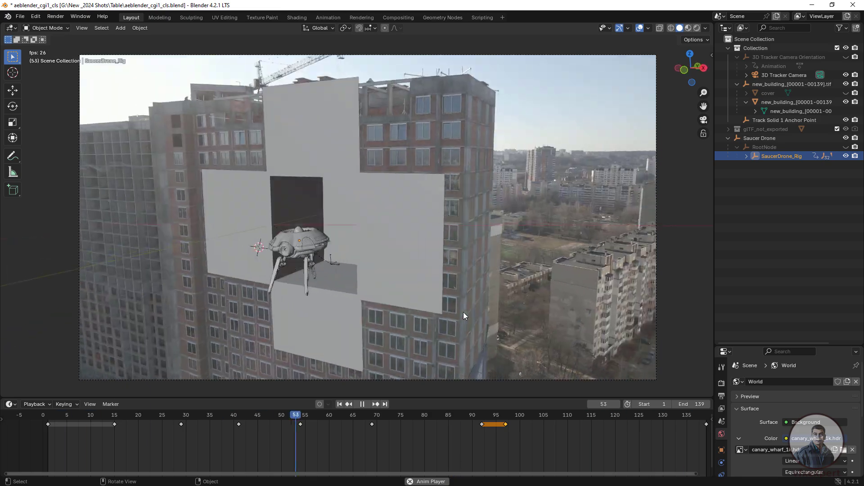
{"action": "left_click", "coordinate": [365, 406]}
{"action": "left_click", "coordinate": [115, 427]}
{"action": "scroll", "coordinate": [315, 225], "scroll_direction": "up", "scroll_amount": 1}
{"action": "left_click_drag", "start_coordinate": [117, 419], "coordinate": [437, 431]}
- At frame 69, move the drone closer to the camera, keyframe it and replay the animation
{"action": "left_click", "coordinate": [373, 434]}
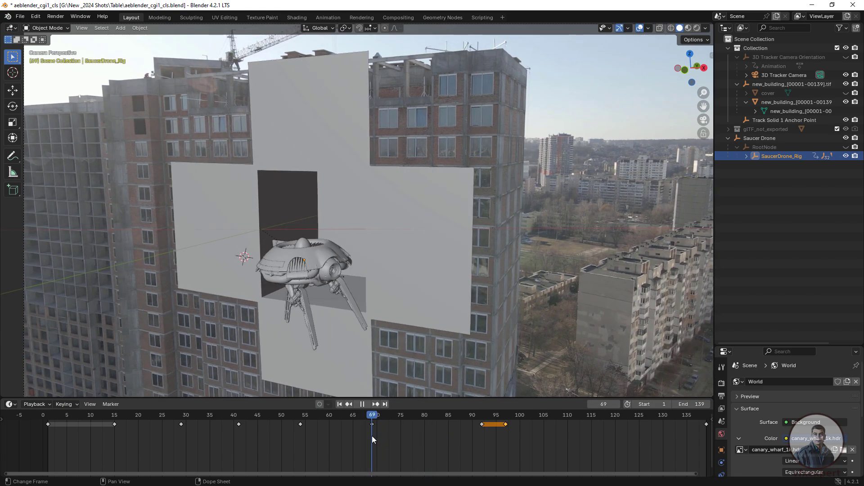
{"action": "left_click", "coordinate": [300, 284]}
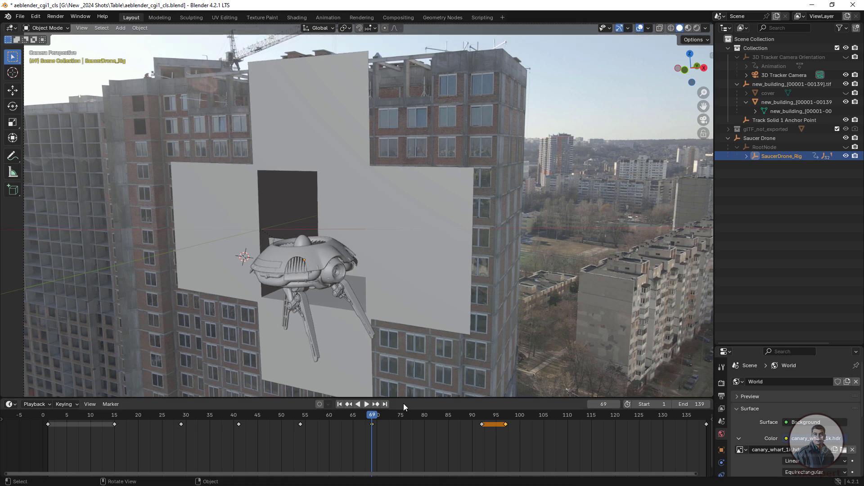
{"action": "key", "text": "space"}
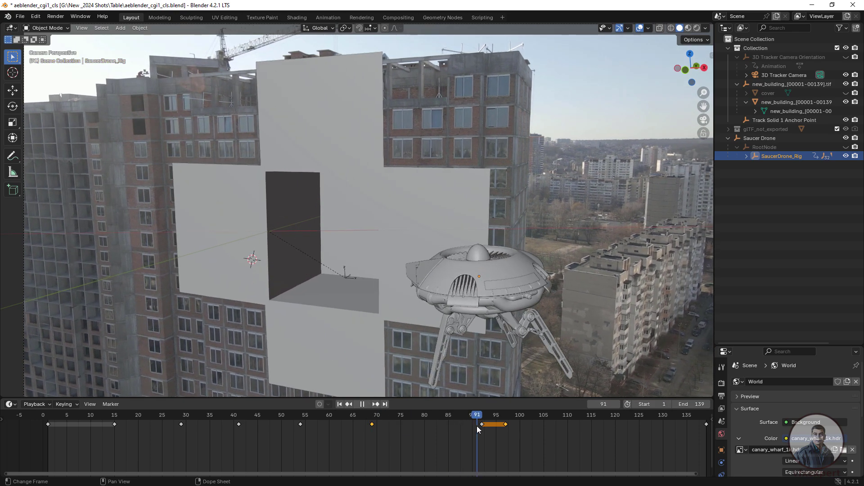
{"action": "left_click_drag", "start_coordinate": [503, 429], "coordinate": [153, 416]}
{"action": "key", "text": "space"}
{"action": "left_click", "coordinate": [340, 405]}
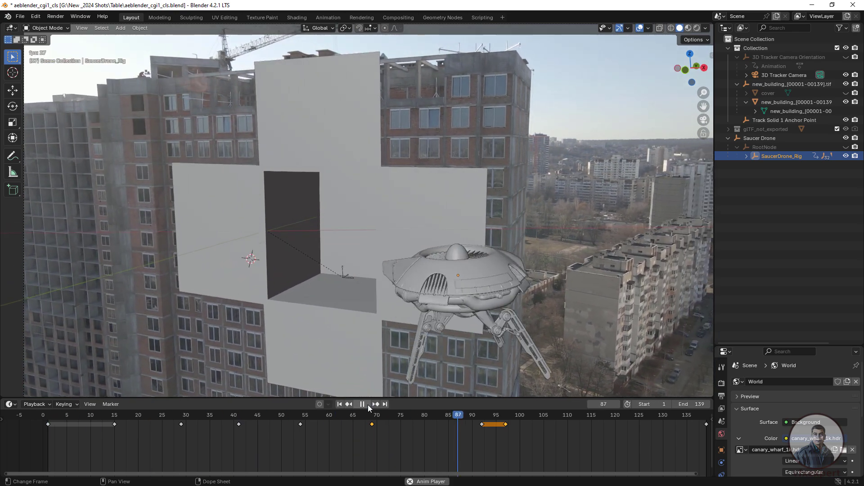
- Raise the drone's position at frame 139 and shift its keyframe at frame 97 to frame 95
{"action": "left_click_drag", "start_coordinate": [336, 422], "coordinate": [704, 421]}
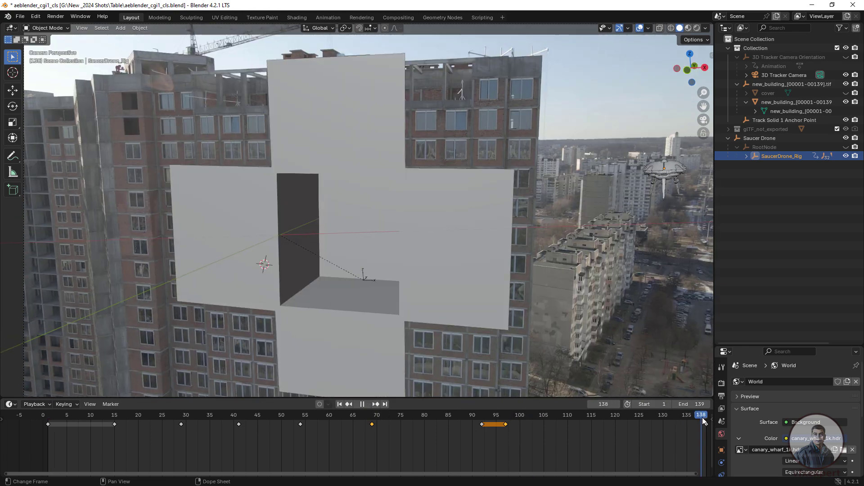
{"action": "left_click", "coordinate": [672, 146]}
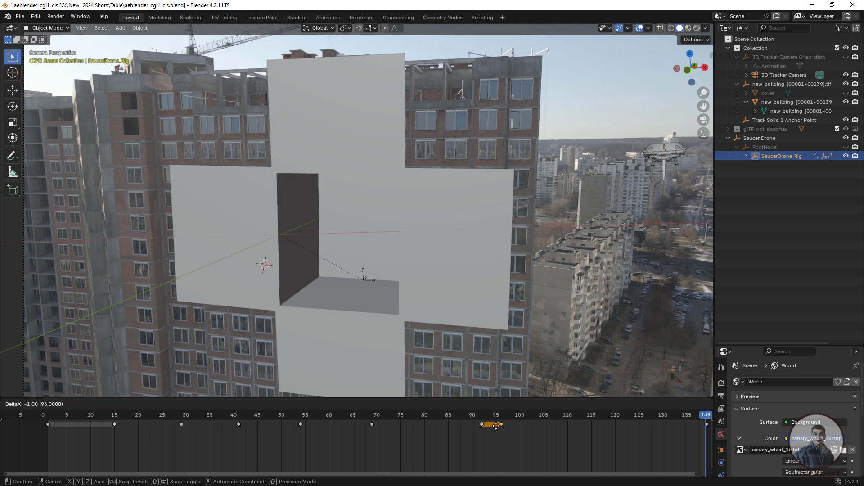
{"action": "left_click", "coordinate": [497, 444]}
{"action": "left_click_drag", "start_coordinate": [504, 413], "coordinate": [425, 428]}
{"action": "key", "text": "space"}
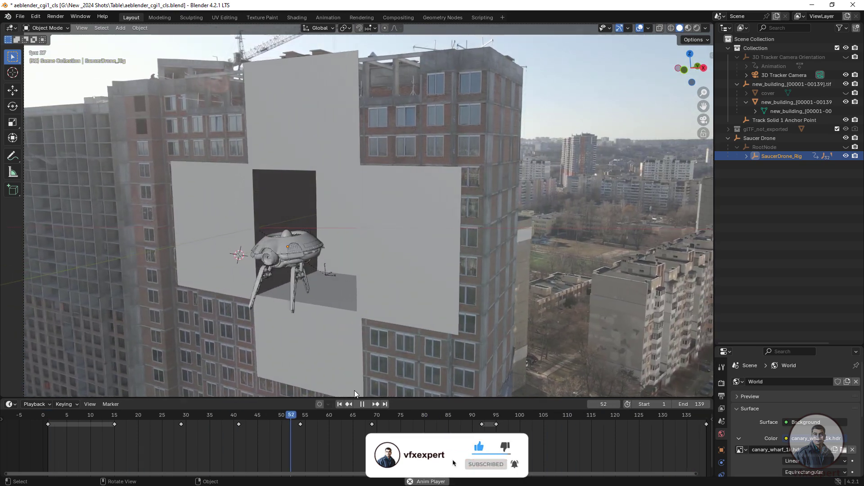
{"action": "left_click", "coordinate": [362, 404]}
{"action": "left_click_drag", "start_coordinate": [392, 417], "coordinate": [373, 417]}
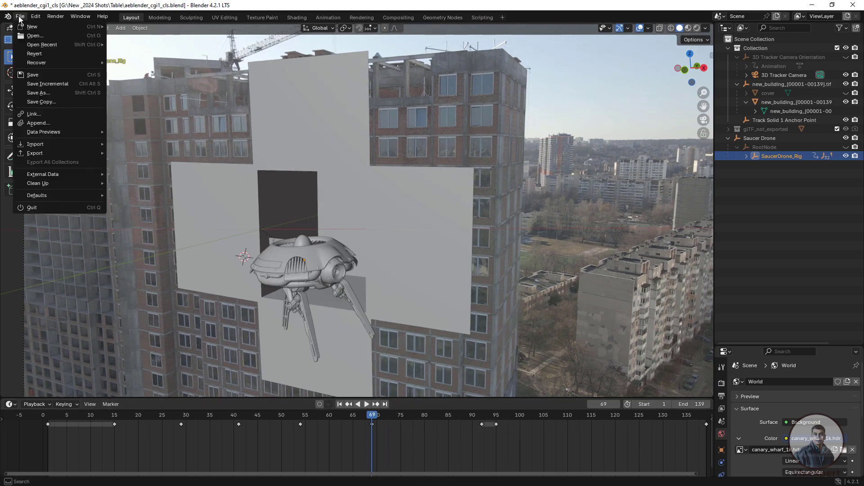
- Save the project as a new file named aeblender_cgi1_cls2.blend
{"action": "key", "text": "ctrl+shift+s"}
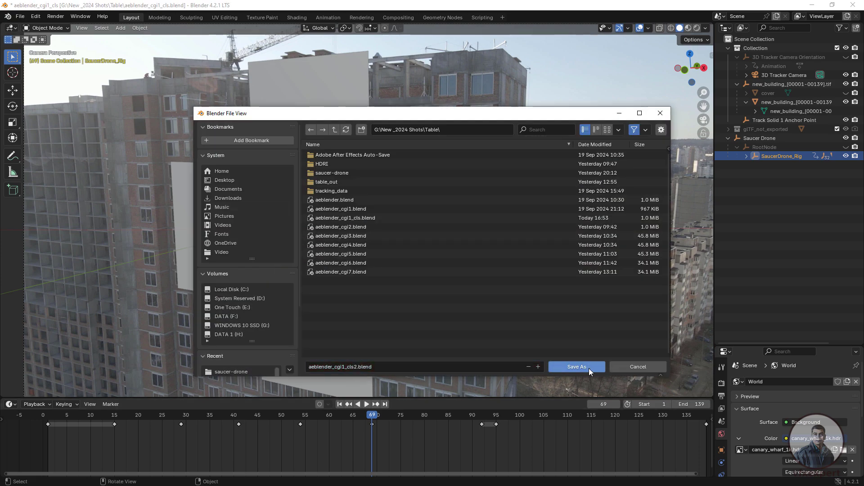
{"action": "left_click", "coordinate": [576, 367]}
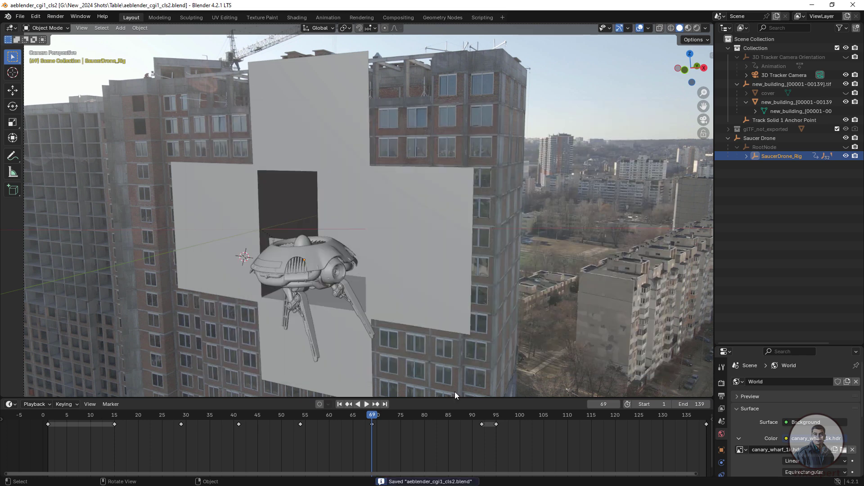
- Play the animation from the start, stop at frame 87 and switch the viewport to rendered shading
{"action": "left_click", "coordinate": [339, 404]}
{"action": "left_click", "coordinate": [366, 404]}
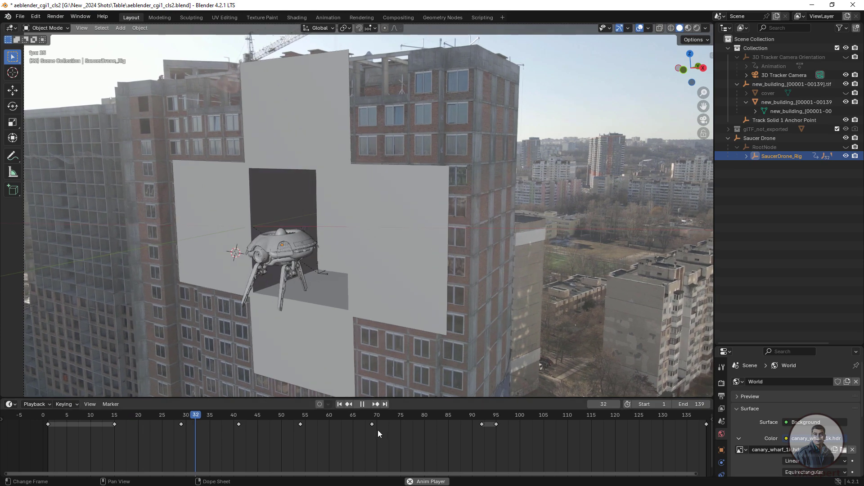
{"action": "left_click", "coordinate": [362, 404]}
{"action": "left_click_drag", "start_coordinate": [301, 418], "coordinate": [457, 418]}
{"action": "left_click", "coordinate": [697, 28]}
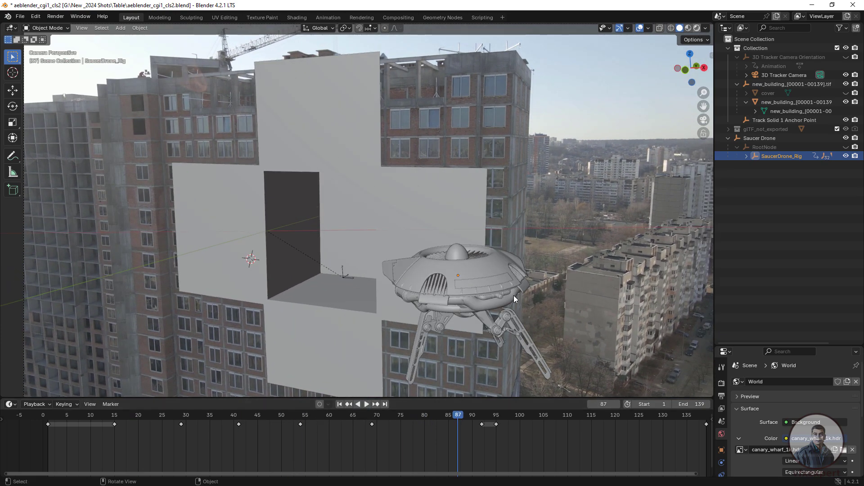
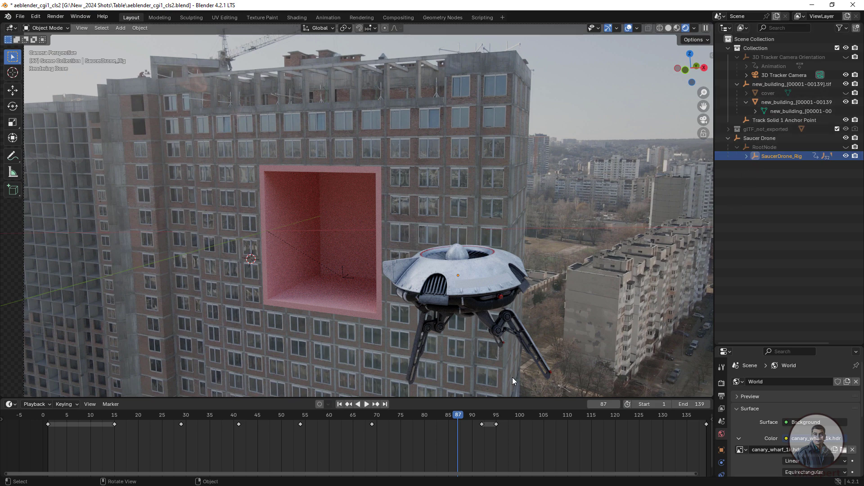
- At frame 1, unhide the cover object and move it about -0.07 m along the global Y axis
{"action": "left_click", "coordinate": [340, 403]}
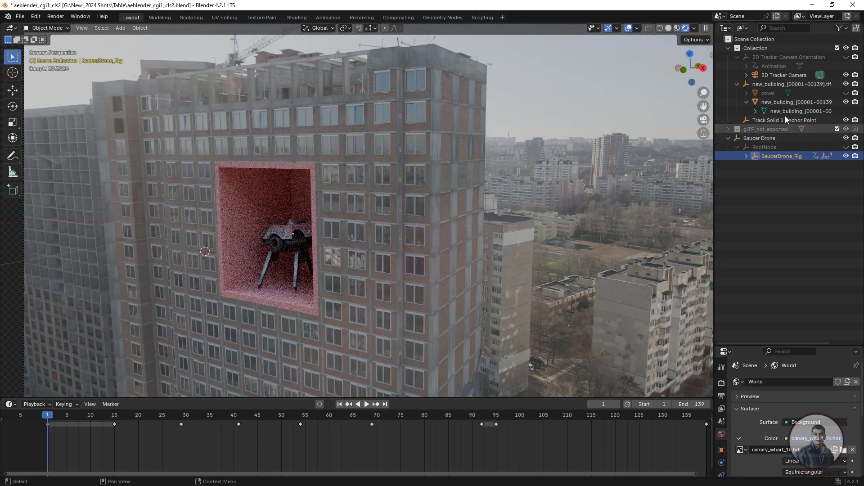
{"action": "left_click", "coordinate": [772, 93]}
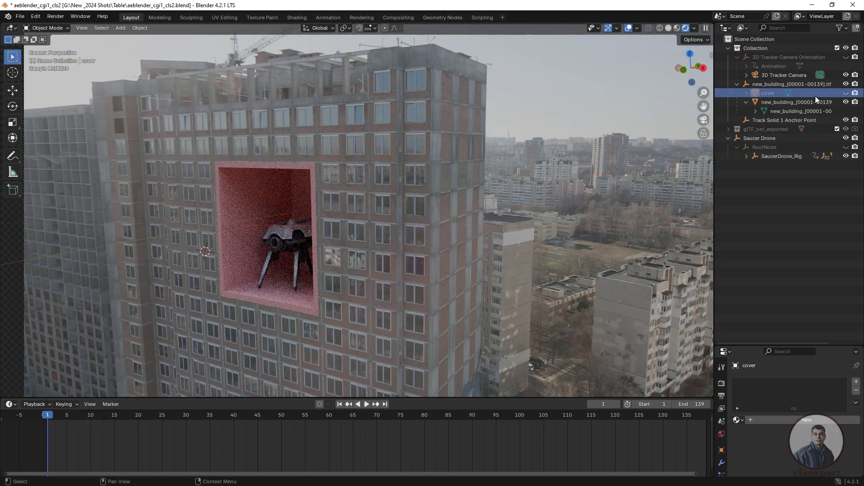
{"action": "left_click", "coordinate": [846, 93]}
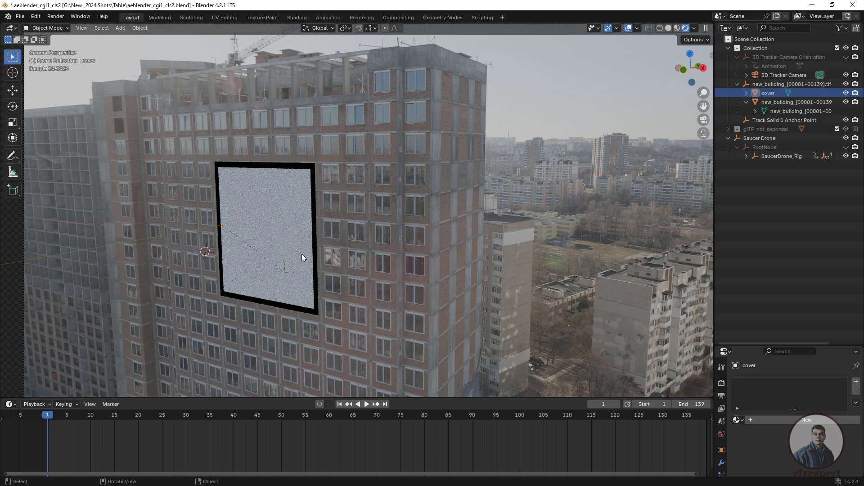
{"action": "left_click", "coordinate": [773, 94]}
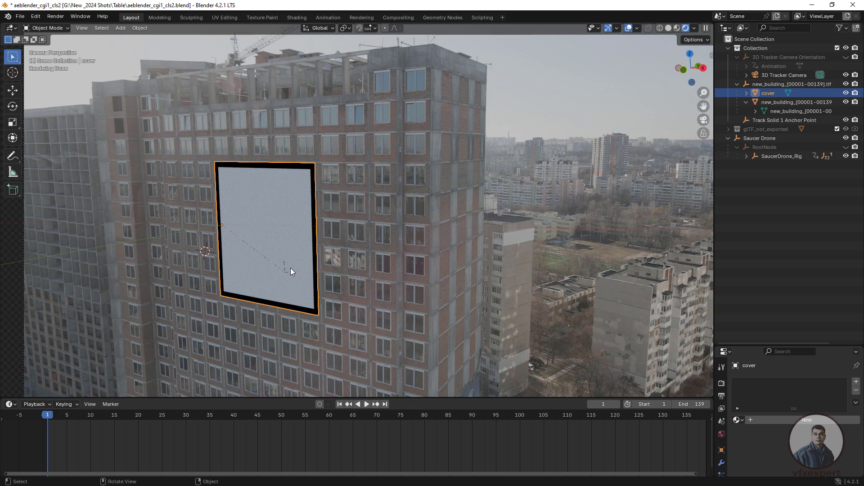
{"action": "key", "text": "g"}
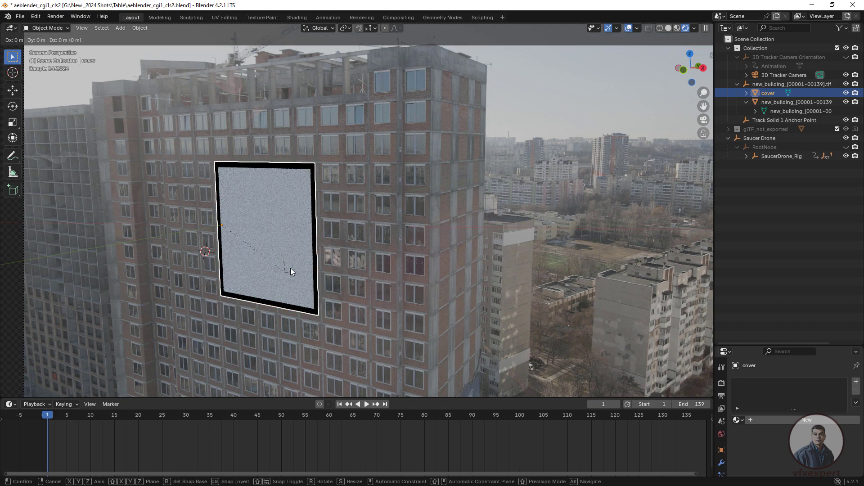
{"action": "key", "text": "y"}
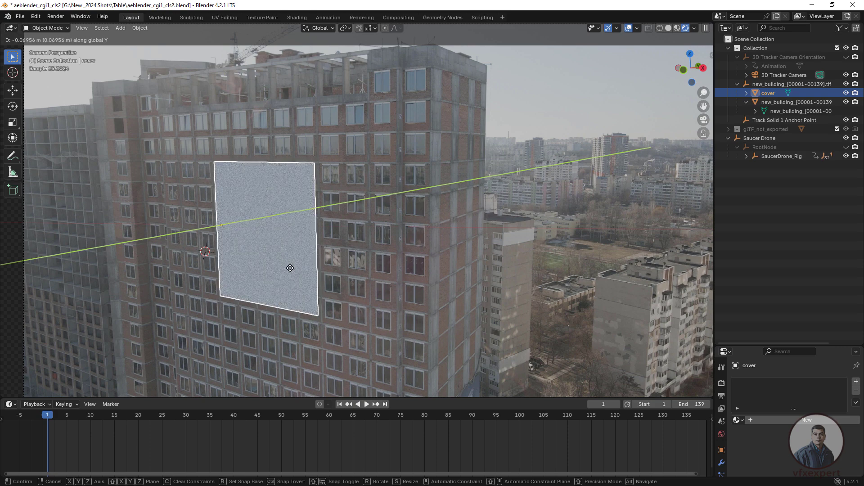
{"action": "left_click", "coordinate": [290, 269]}
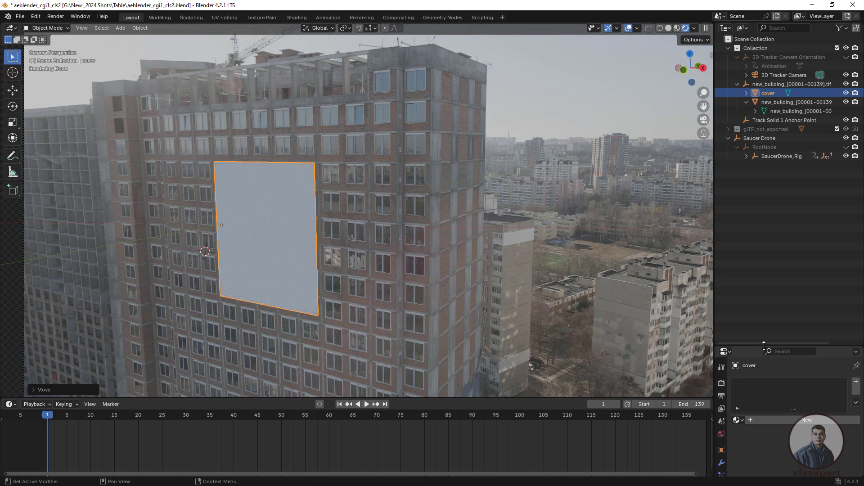
- Add a new material slot to the cover object, create a new material in it and set its surface to Glass BSDF
{"action": "left_click_drag", "start_coordinate": [763, 345], "coordinate": [763, 225]}
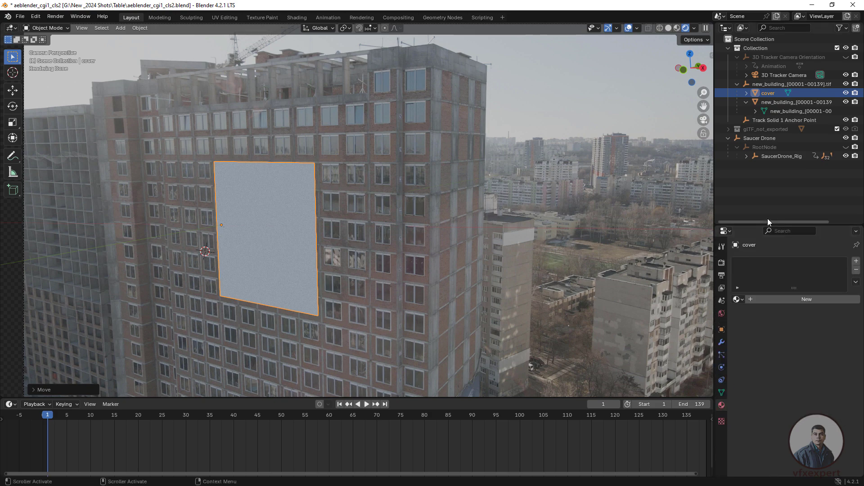
{"action": "left_click", "coordinate": [856, 261]}
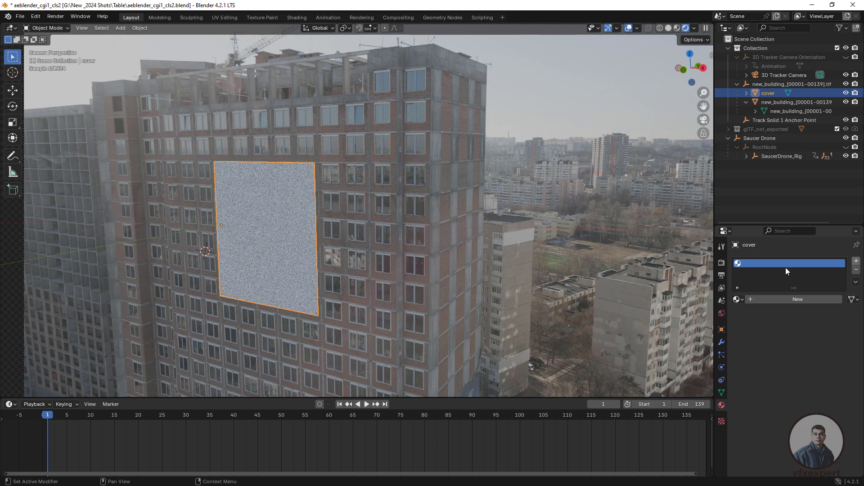
{"action": "left_click", "coordinate": [755, 299]}
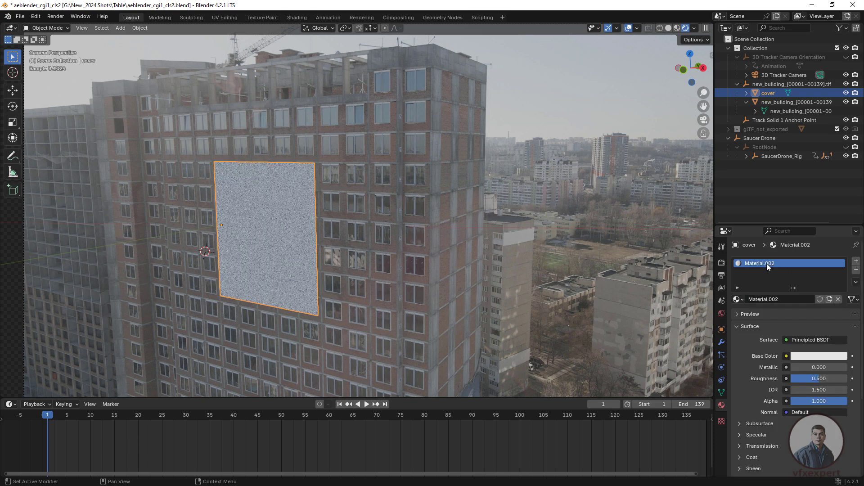
{"action": "left_click", "coordinate": [830, 339]}
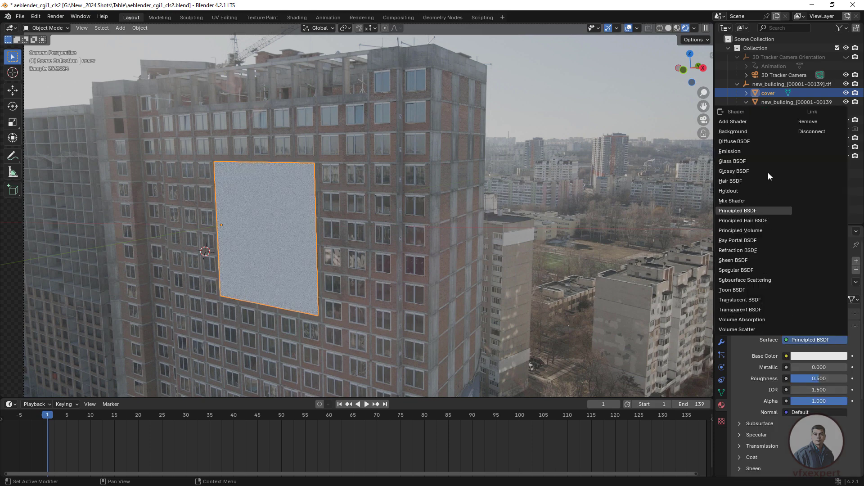
{"action": "left_click", "coordinate": [741, 161]}
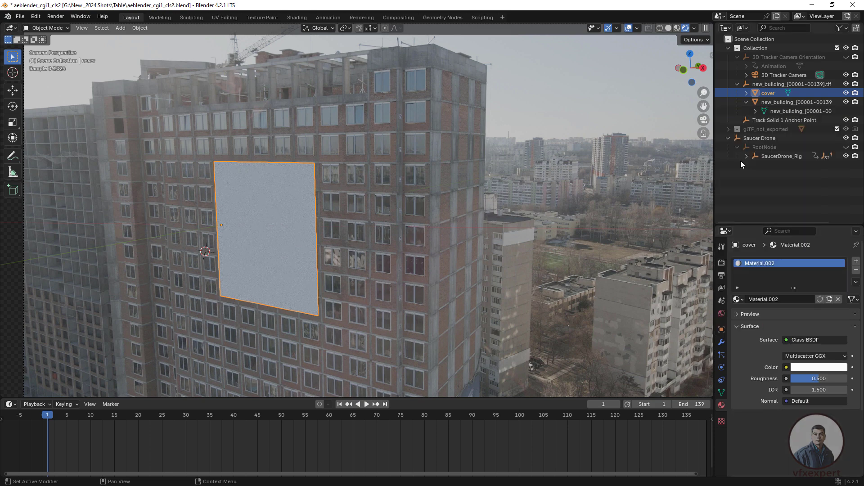
- Set the cover's glass color to a pale blue with hue 0.636 and saturation 0.313, and inspect it up close in the render
{"action": "left_click", "coordinate": [822, 368]}
{"action": "left_click", "coordinate": [797, 260]}
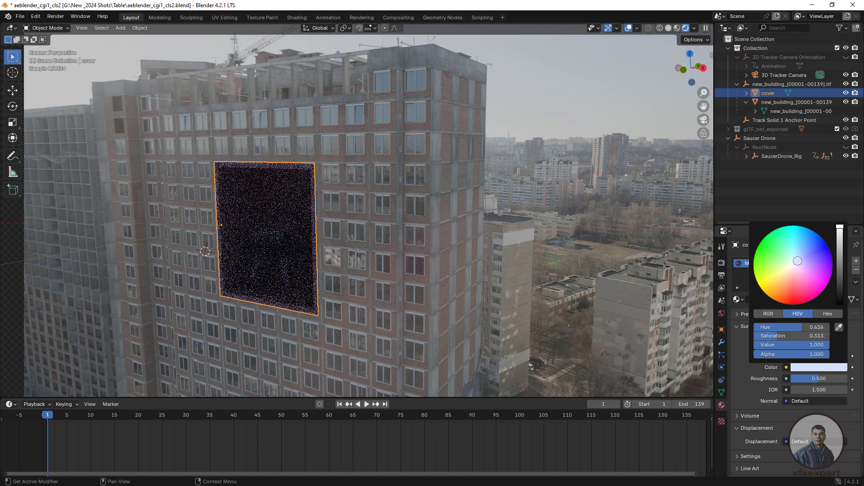
{"action": "scroll", "coordinate": [185, 267], "scroll_direction": "up", "scroll_amount": 3}
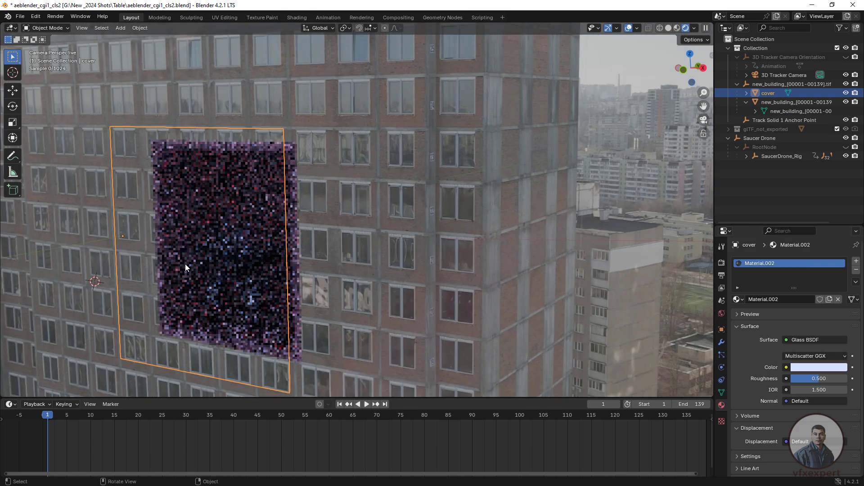
{"action": "scroll", "coordinate": [191, 285], "scroll_direction": "down", "scroll_amount": 1}
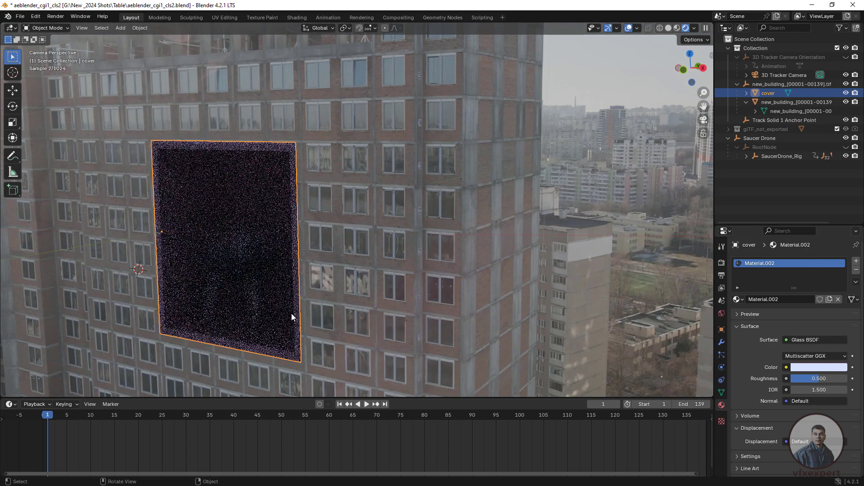
{"action": "middle_click_drag", "start_coordinate": [294, 318], "coordinate": [383, 285], "text": "shift"}
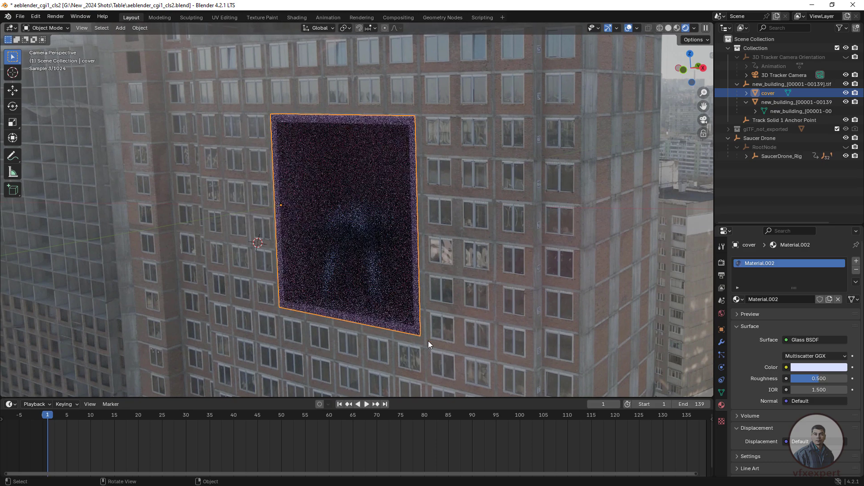
- Set the Cycles viewport max samples to 100, open the render max samples for editing, and show the output settings
{"action": "left_click", "coordinate": [721, 276]}
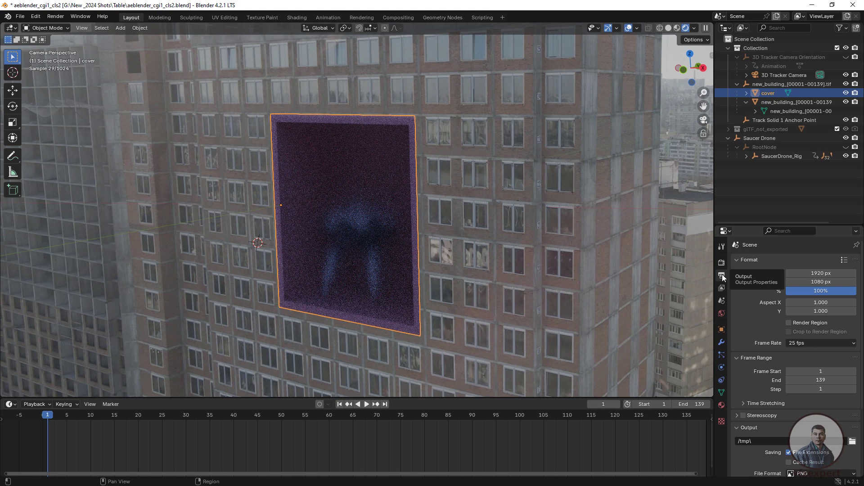
{"action": "left_click", "coordinate": [722, 263]}
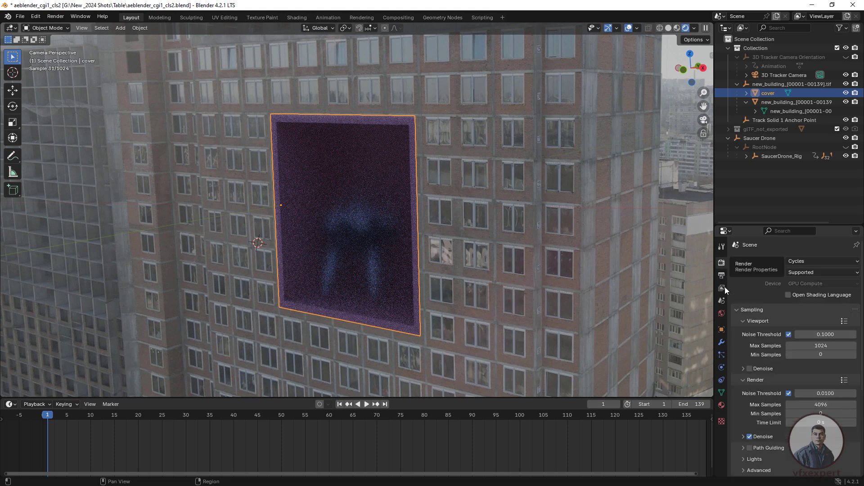
{"action": "left_click", "coordinate": [830, 344]}
{"action": "type", "text": "100"}
{"action": "key", "text": "Return"}
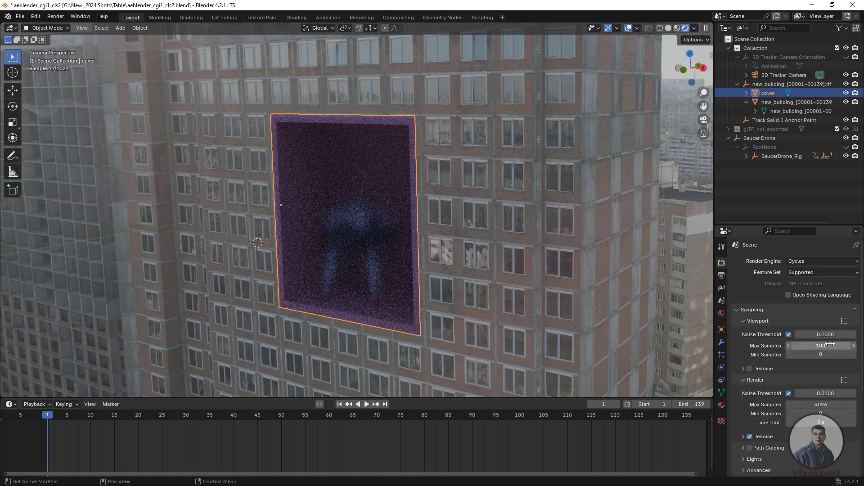
{"action": "left_click", "coordinate": [822, 405]}
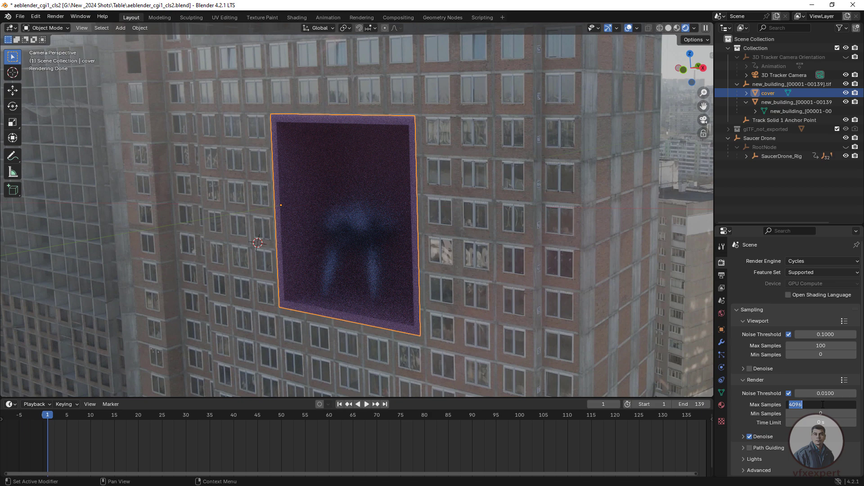
{"action": "left_click", "coordinate": [721, 275]}
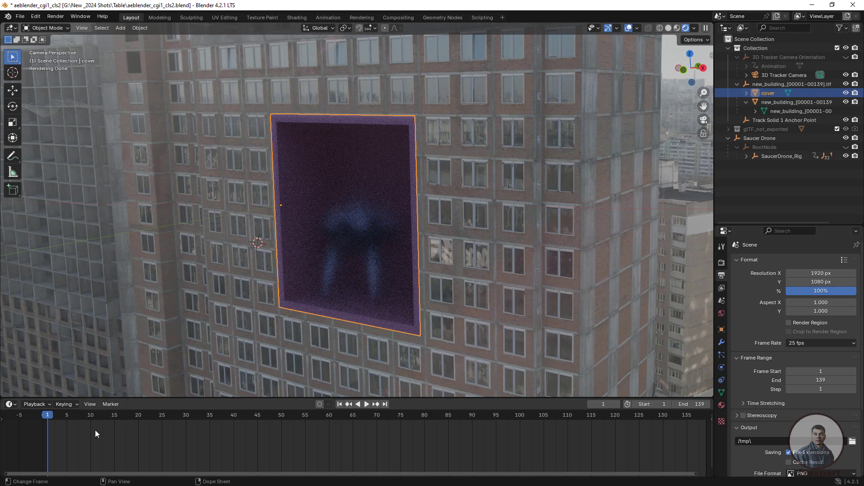
- Switch the viewport to material preview and keyframe the cover's location, rotation and scale at frame 1
{"action": "key", "text": "i"}
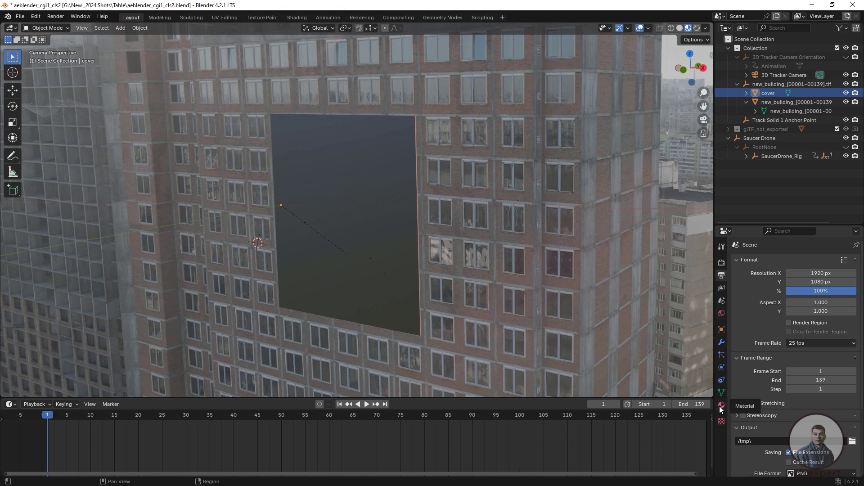
{"action": "left_click", "coordinate": [722, 329]}
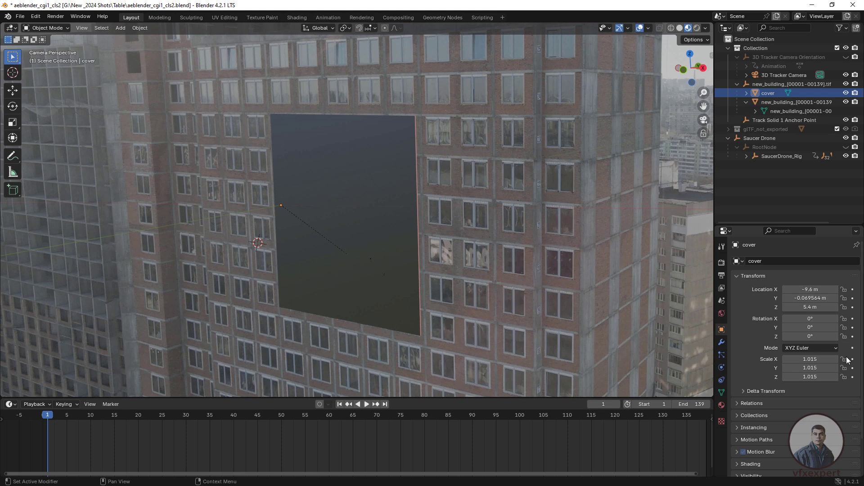
{"action": "left_click_drag", "start_coordinate": [853, 289], "coordinate": [853, 377]}
- Go to frame 16 and insert keyframes for all channels of the cover object
{"action": "left_click_drag", "start_coordinate": [49, 420], "coordinate": [119, 423]}
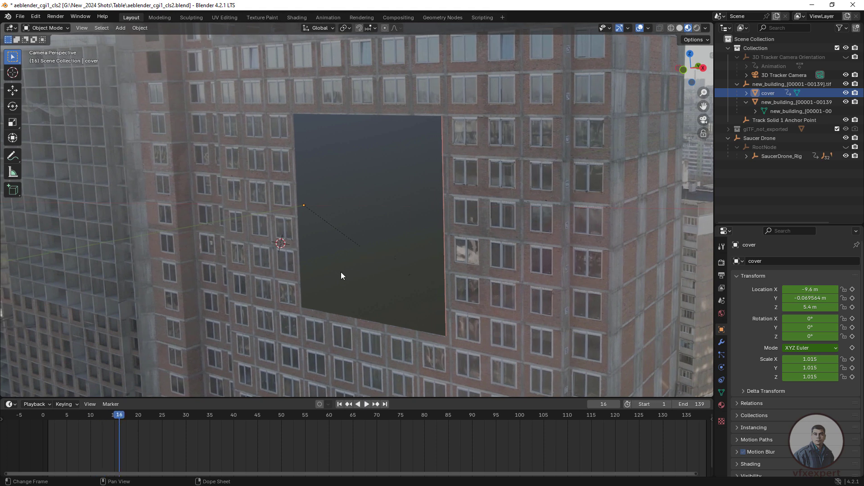
{"action": "left_click", "coordinate": [769, 93]}
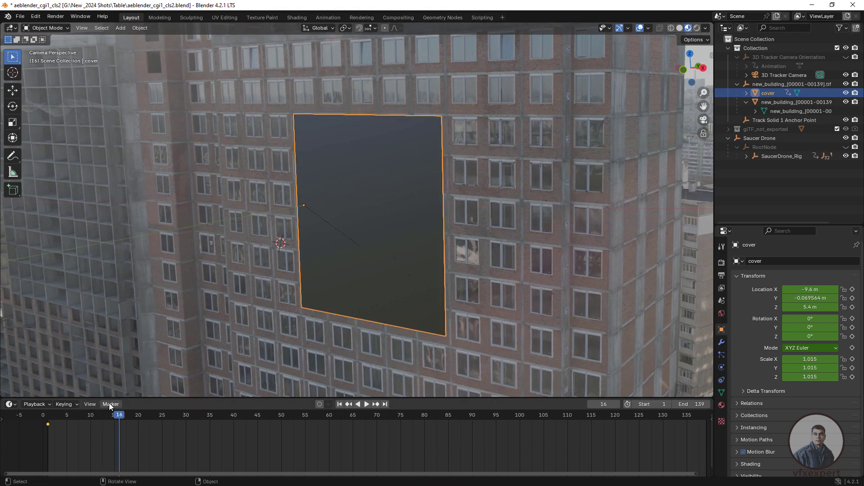
{"action": "key", "text": "i"}
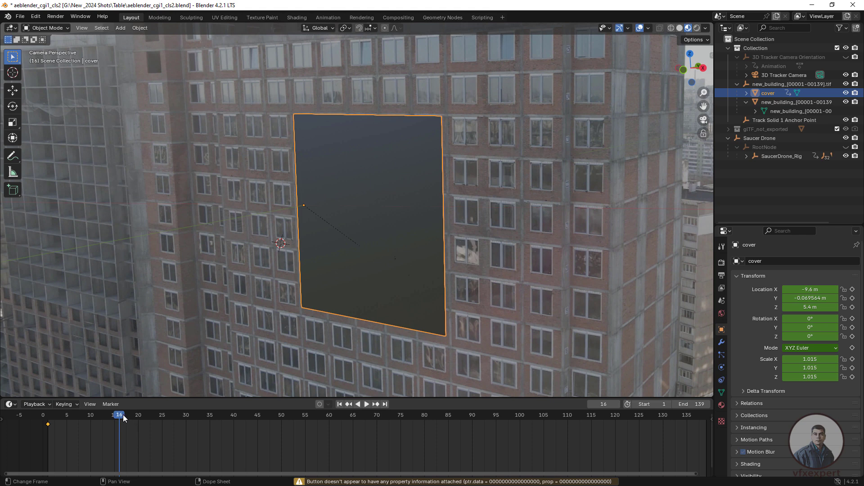
{"action": "key", "text": "i"}
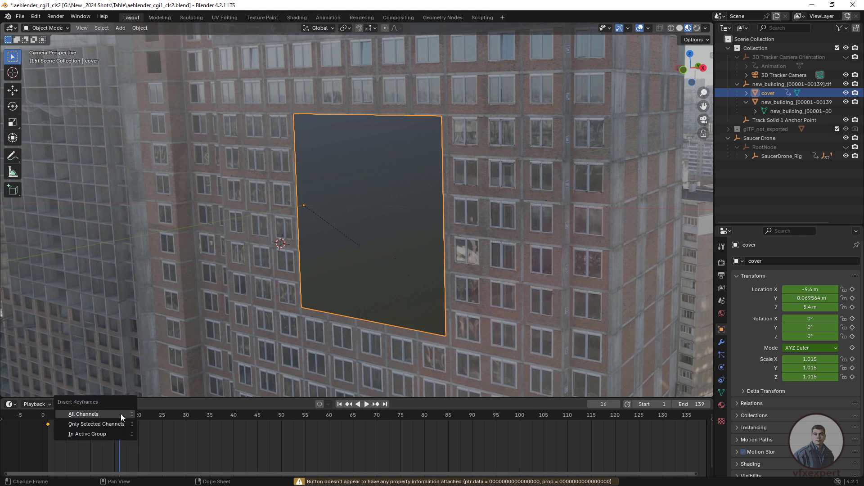
{"action": "left_click", "coordinate": [83, 415]}
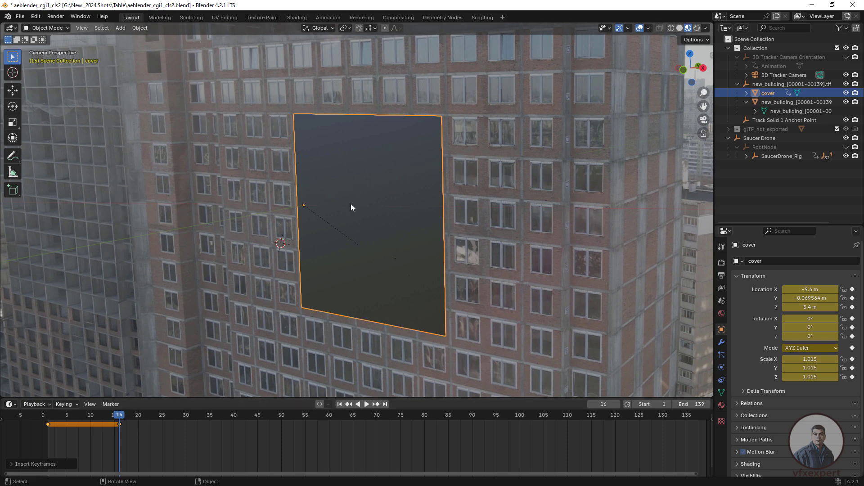
- At frame 16, raise the cover along Z to 22.284 m, shift it along X to -8.4592 m and keyframe the new position
{"action": "key", "text": "g"}
{"action": "key", "text": "z"}
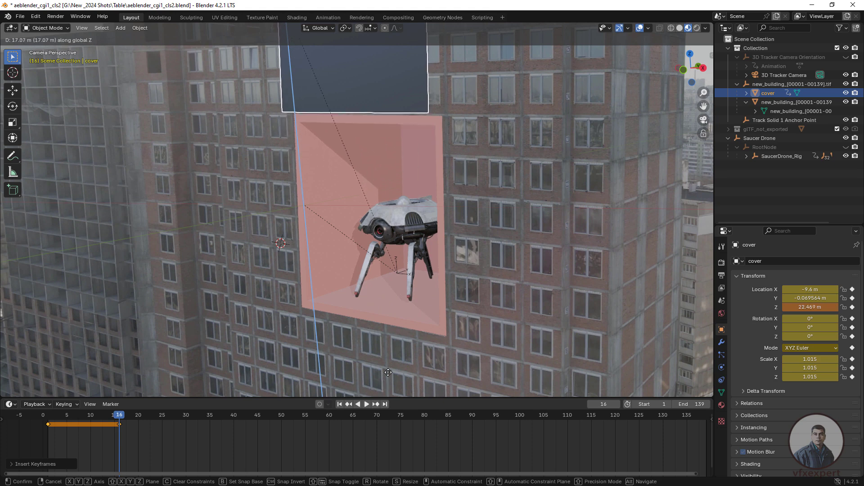
{"action": "left_click", "coordinate": [387, 373]}
{"action": "key", "text": "g"}
{"action": "key", "text": "x"}
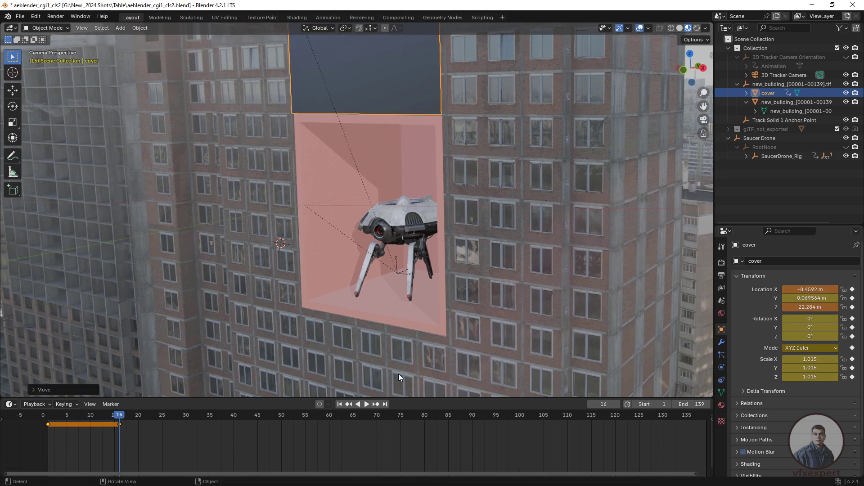
{"action": "key", "text": "i"}
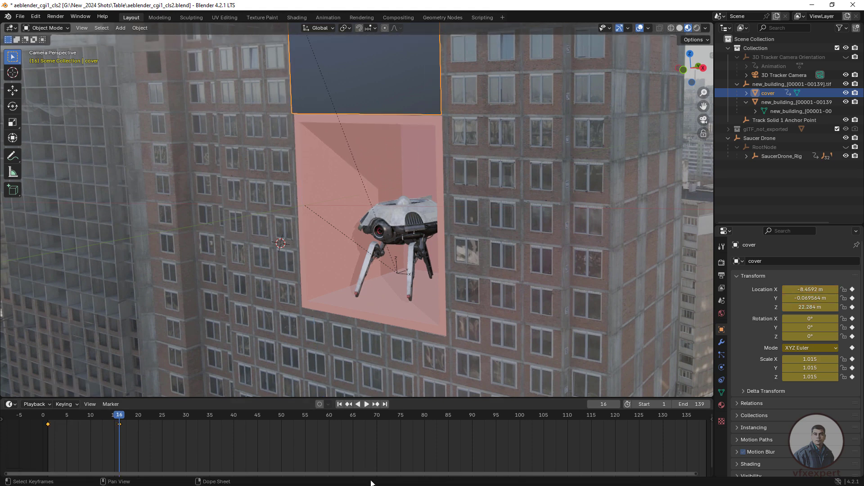
- Play the animation from the first frame to check the cover's opening motion
{"action": "left_click", "coordinate": [341, 405]}
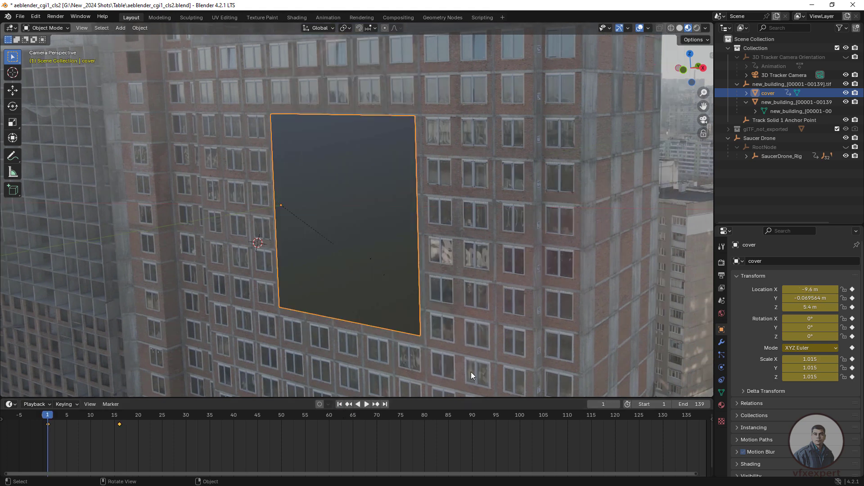
{"action": "left_click", "coordinate": [367, 404]}
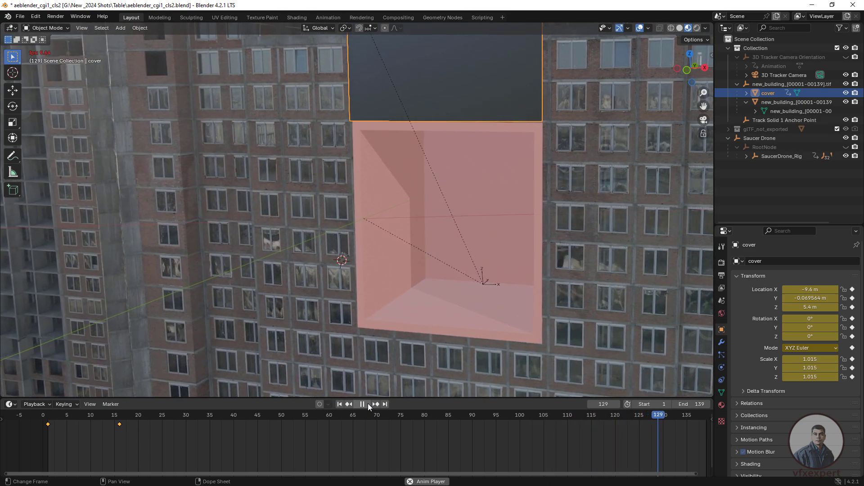
{"action": "key", "text": "space"}
- Replay from the start, stop at frame 72 and keyframe all channels of the cover to hold its open position
{"action": "left_click_drag", "start_coordinate": [669, 419], "coordinate": [40, 432]}
{"action": "key", "text": "space"}
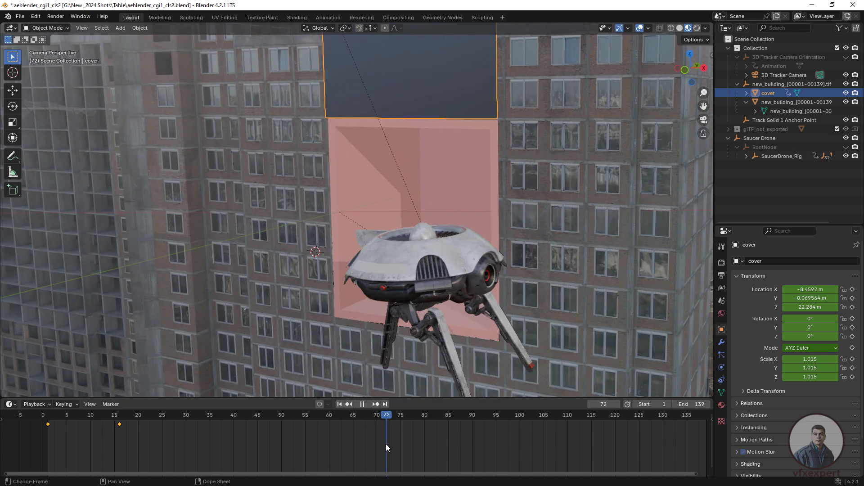
{"action": "key", "text": "space"}
{"action": "key", "text": "i"}
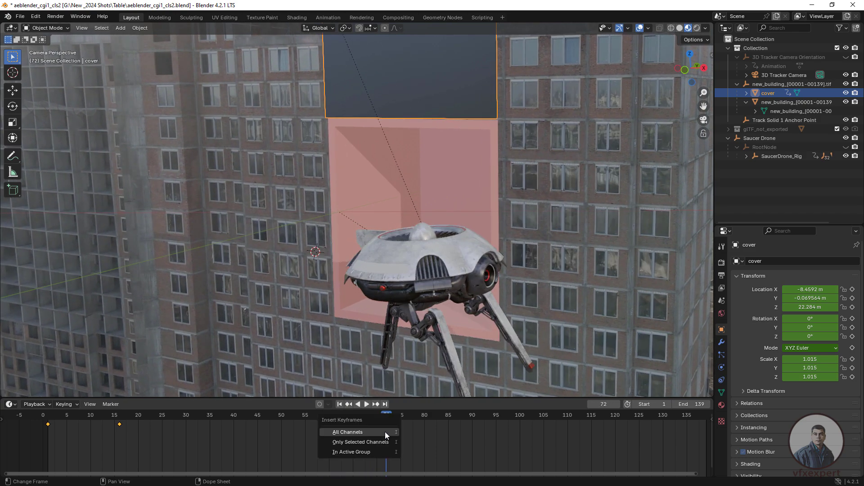
{"action": "left_click", "coordinate": [377, 432]}
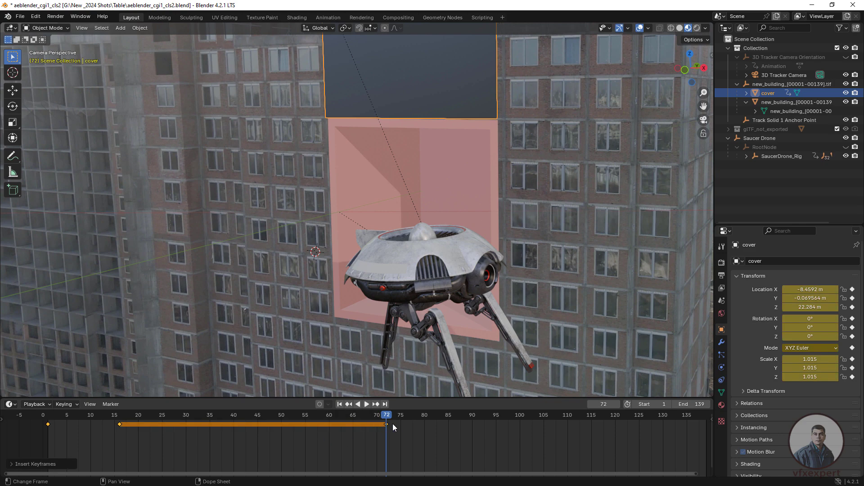
- Advance to frame 83 and paste a copy of the cover's frame 1 keyframe there to close the opening
{"action": "key", "text": "space"}
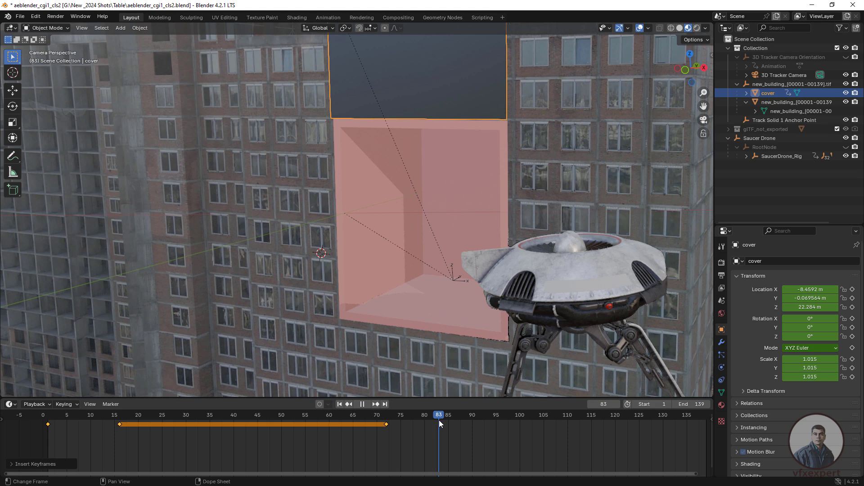
{"action": "key", "text": "space"}
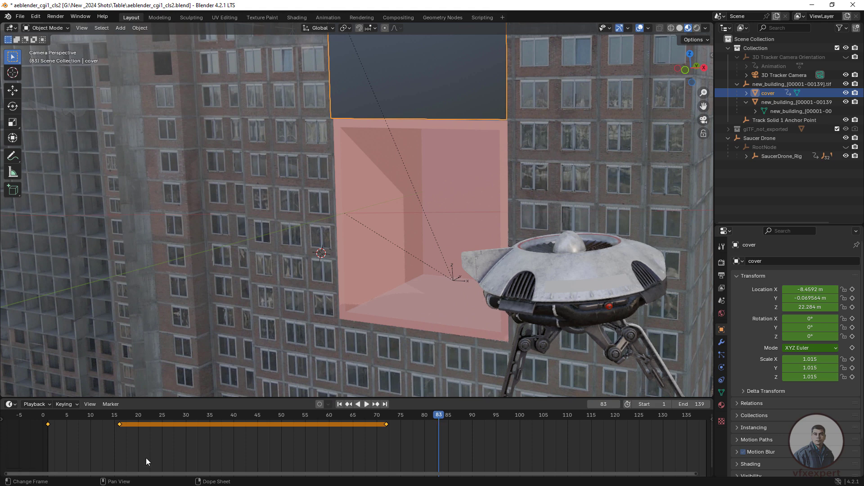
{"action": "left_click", "coordinate": [53, 423]}
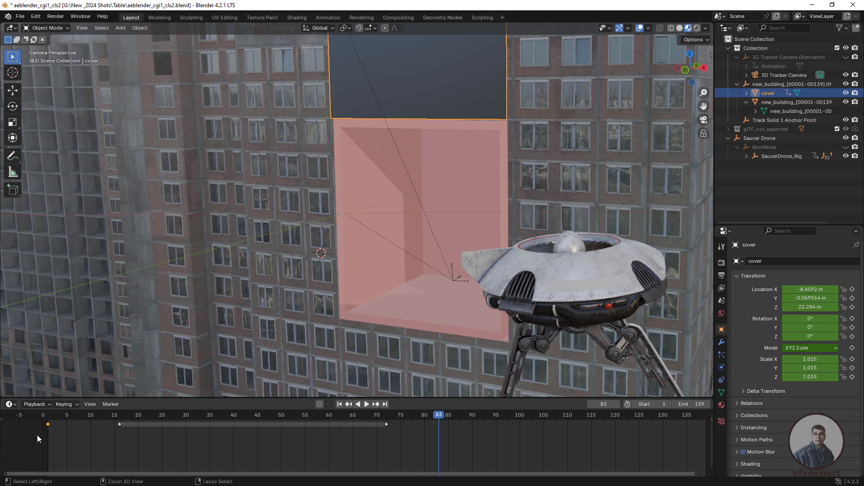
{"action": "key", "text": "ctrl+c"}
{"action": "key", "text": "ctrl+v"}
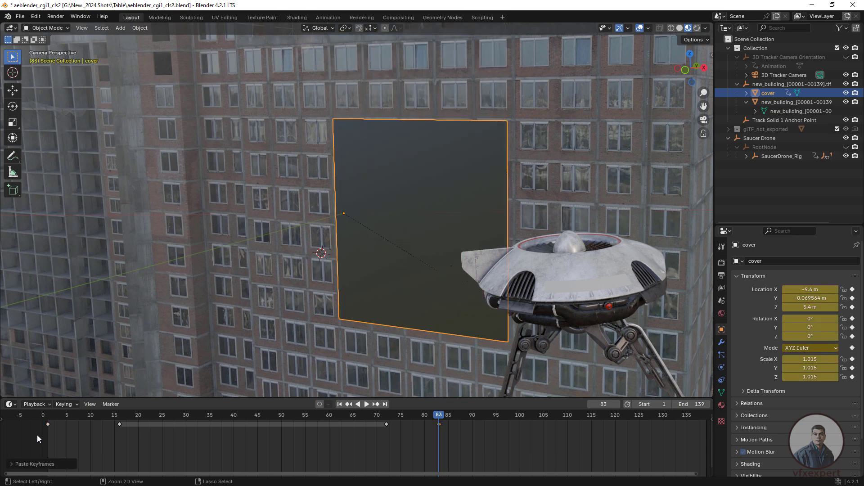
- Play the animation from the start to review the cover opening and closing around the drone's exit
{"action": "left_click", "coordinate": [484, 447]}
{"action": "left_click", "coordinate": [340, 404]}
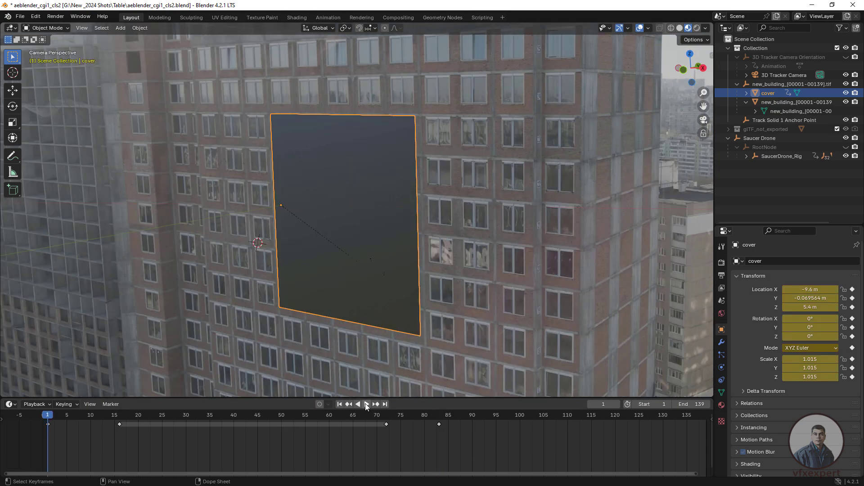
{"action": "left_click", "coordinate": [366, 404]}
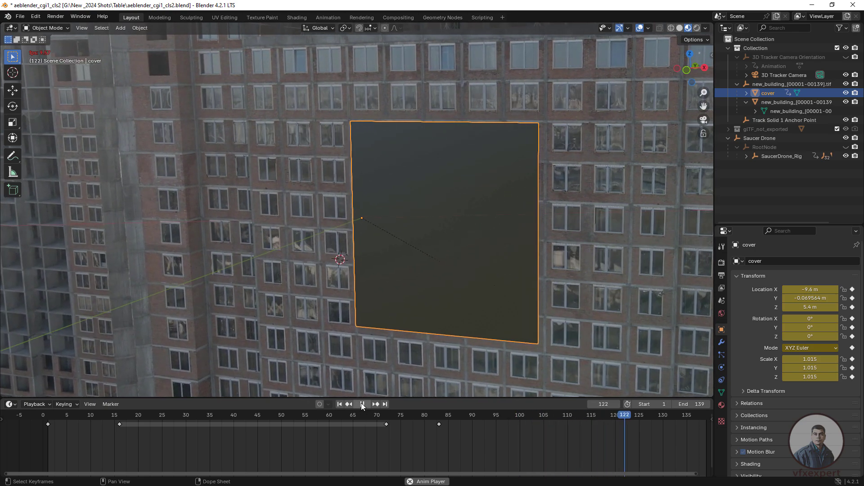
- Stop playback, switch the viewport to rendered shading and scrub back to frame 18 to check the glass cover's look
{"action": "left_click", "coordinate": [361, 404]}
{"action": "left_click", "coordinate": [697, 28]}
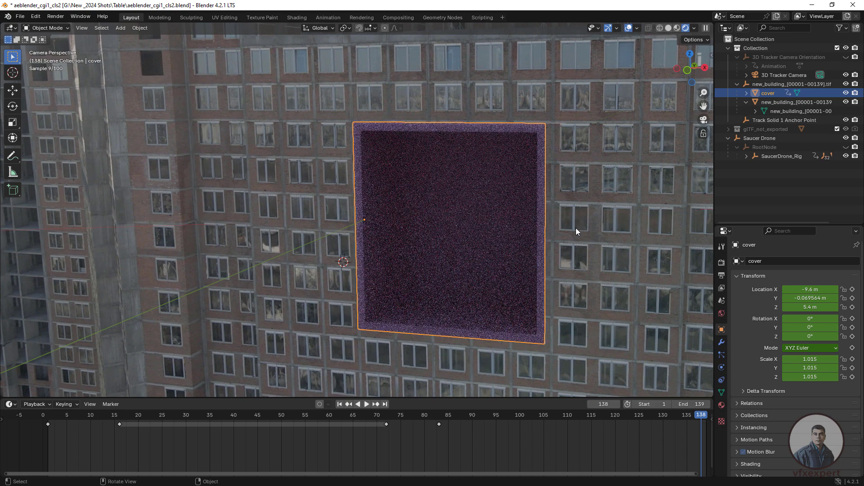
{"action": "left_click", "coordinate": [512, 241]}
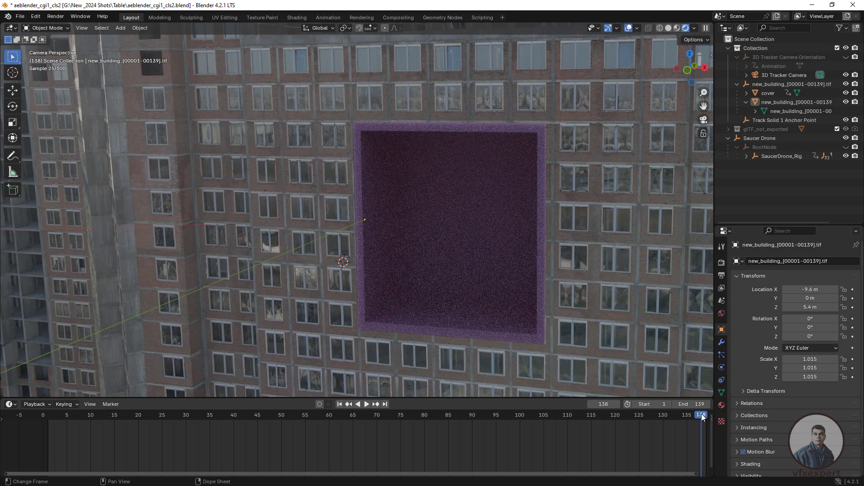
{"action": "left_click_drag", "start_coordinate": [698, 415], "coordinate": [128, 404]}
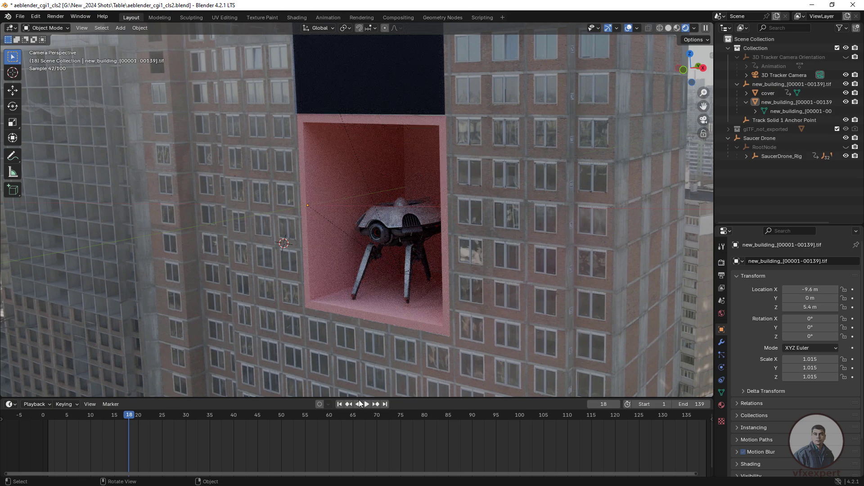
- Return to frame 1 and duplicate the cover in place
{"action": "left_click", "coordinate": [339, 404]}
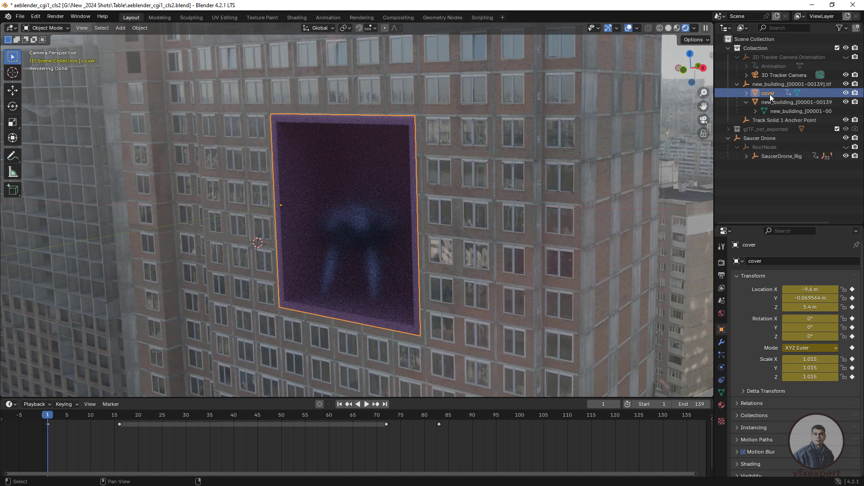
{"action": "key", "text": "shift+d"}
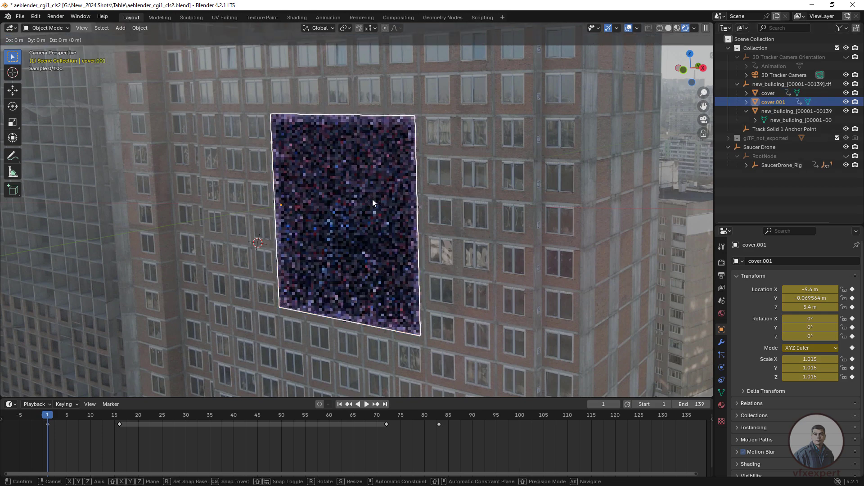
{"action": "right_click", "coordinate": [372, 203]}
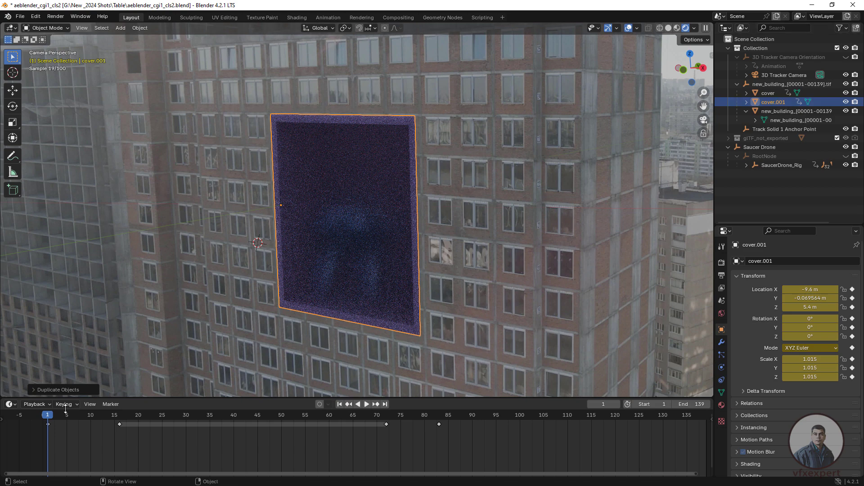
- Scrub to frame 16 and delete all keyframes of the duplicated cover so it stays still above the opening
{"action": "key", "text": "space"}
{"action": "left_click_drag", "start_coordinate": [62, 417], "coordinate": [117, 417]}
{"action": "key", "text": "space"}
{"action": "key", "text": "i"}
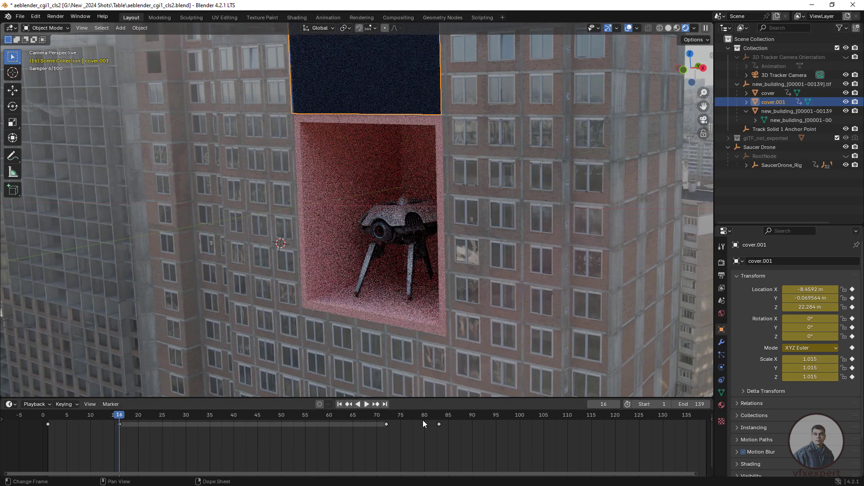
{"action": "left_click_drag", "start_coordinate": [451, 420], "coordinate": [37, 445]}
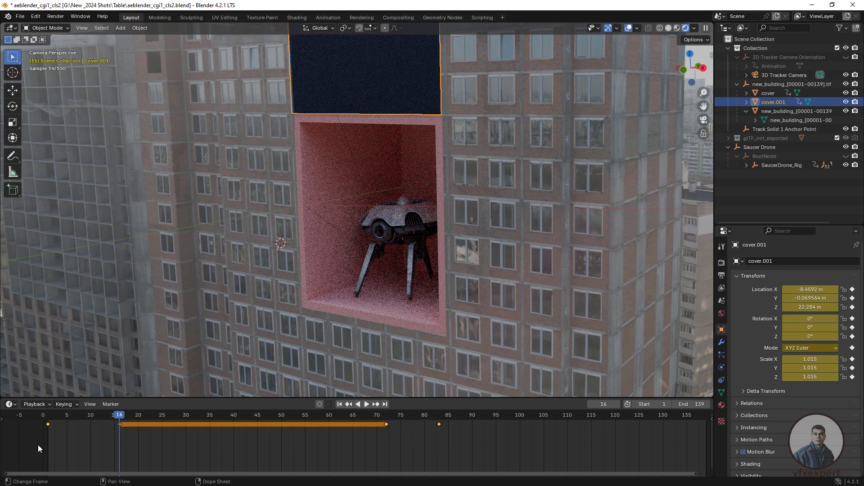
{"action": "key", "text": "Delete"}
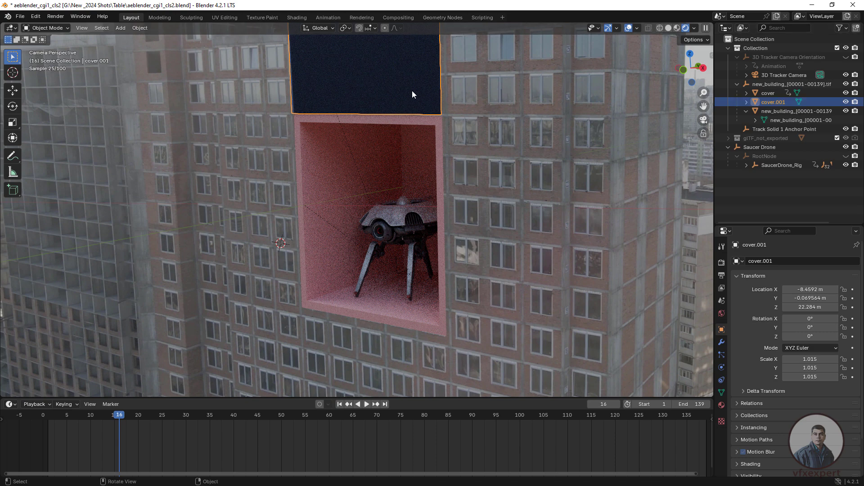
- Add a second material slot to the duplicated cover with a new material using the Holdout surface shader
{"action": "left_click", "coordinate": [722, 405]}
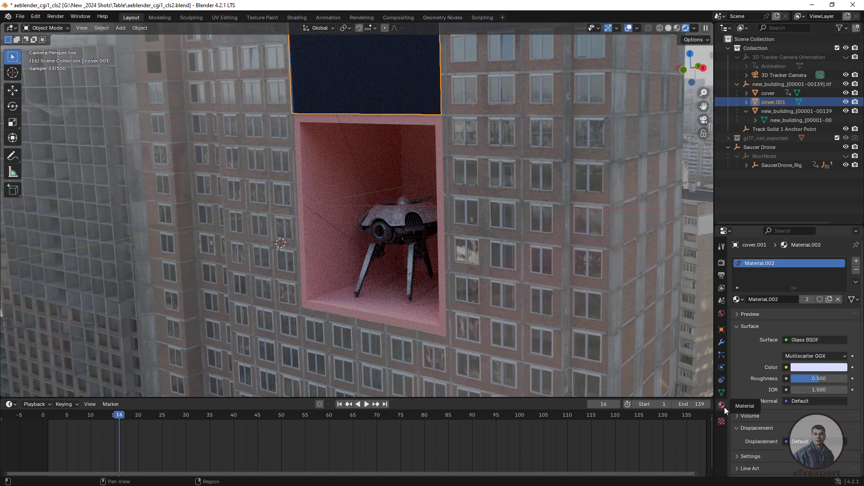
{"action": "left_click", "coordinate": [856, 261]}
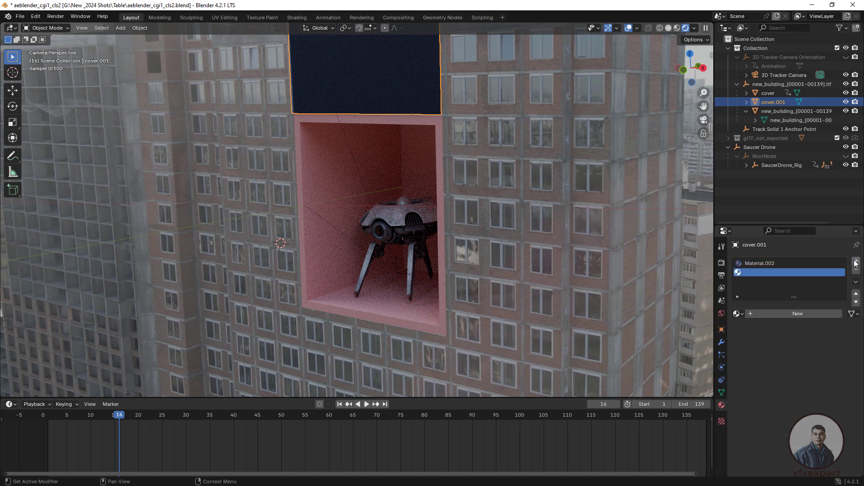
{"action": "left_click", "coordinate": [767, 314]}
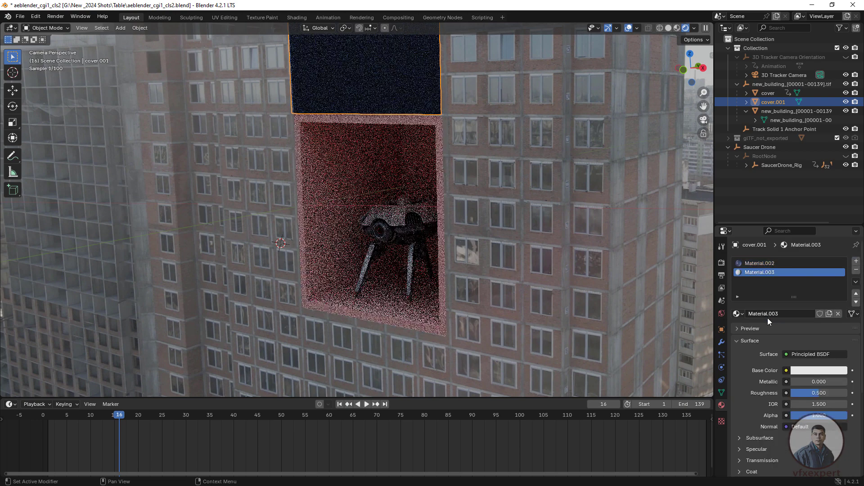
{"action": "left_click", "coordinate": [800, 355]}
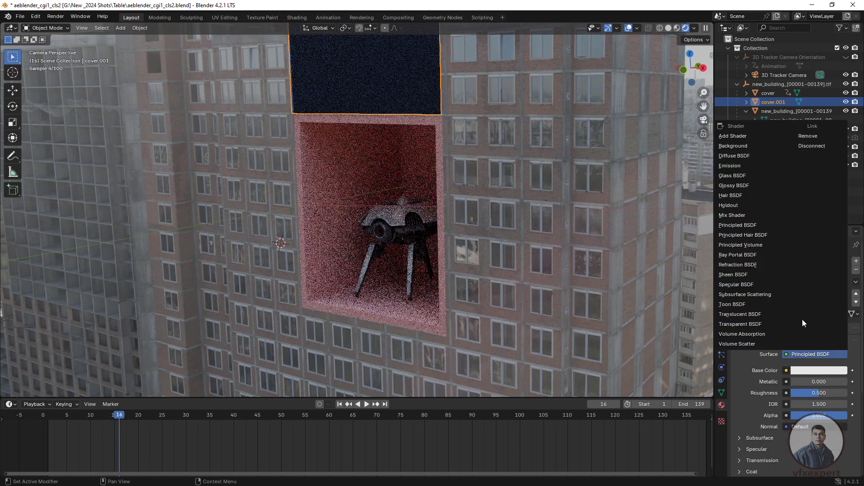
{"action": "left_click", "coordinate": [736, 205]}
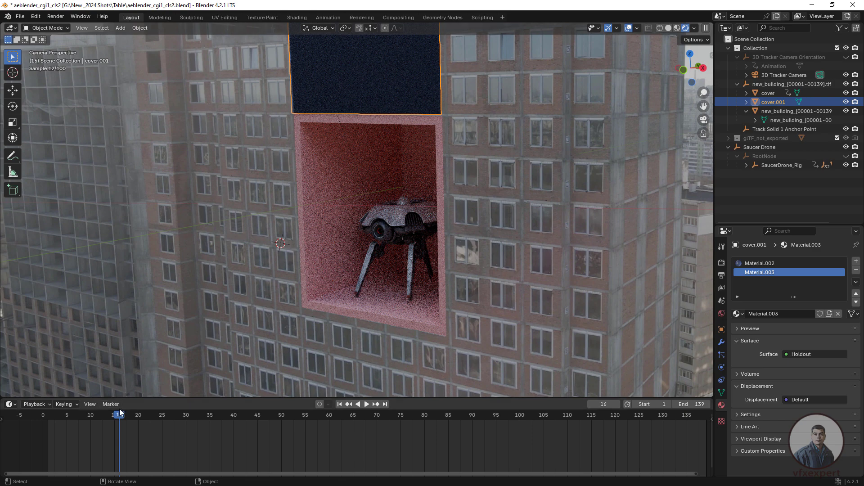
- At frame 11, assign the Holdout material to the duplicated cover's front face in Edit Mode, then return to Object Mode
{"action": "left_click_drag", "start_coordinate": [120, 412], "coordinate": [96, 428]}
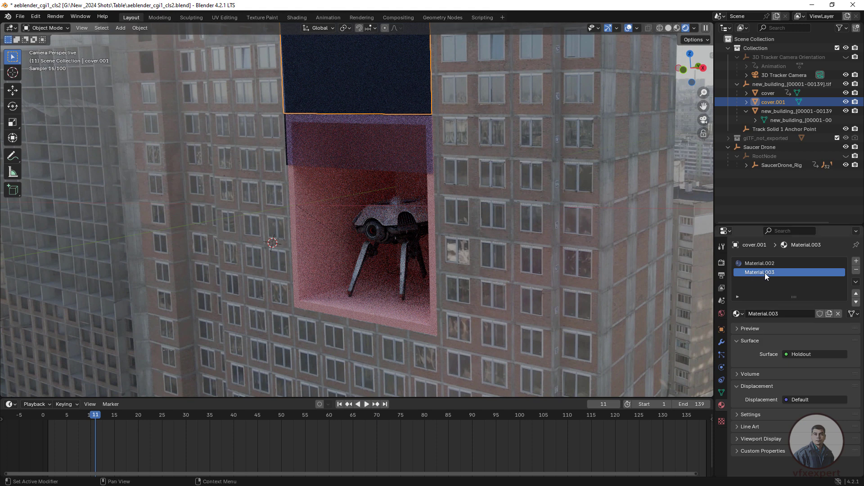
{"action": "left_click", "coordinate": [63, 28]}
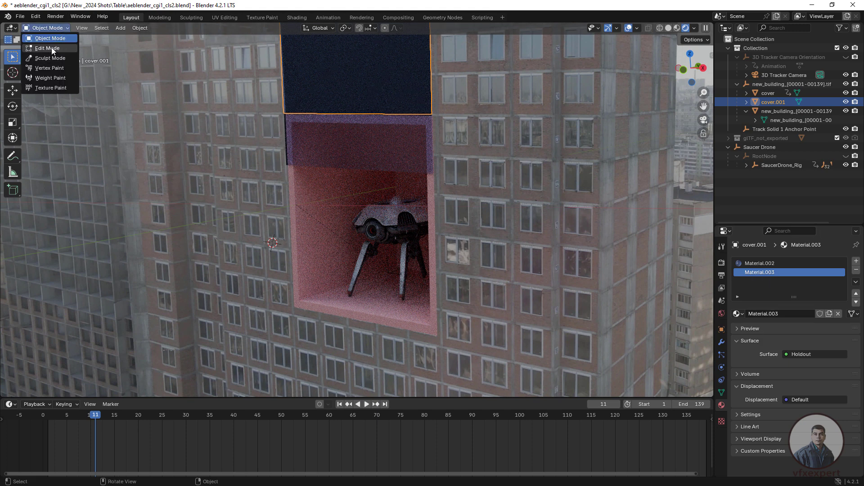
{"action": "left_click", "coordinate": [51, 47]}
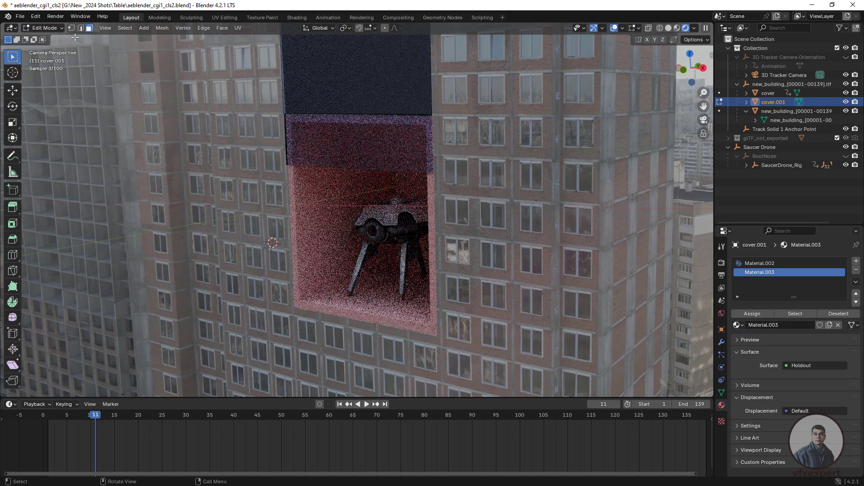
{"action": "left_click", "coordinate": [322, 55]}
{"action": "left_click", "coordinate": [760, 263]}
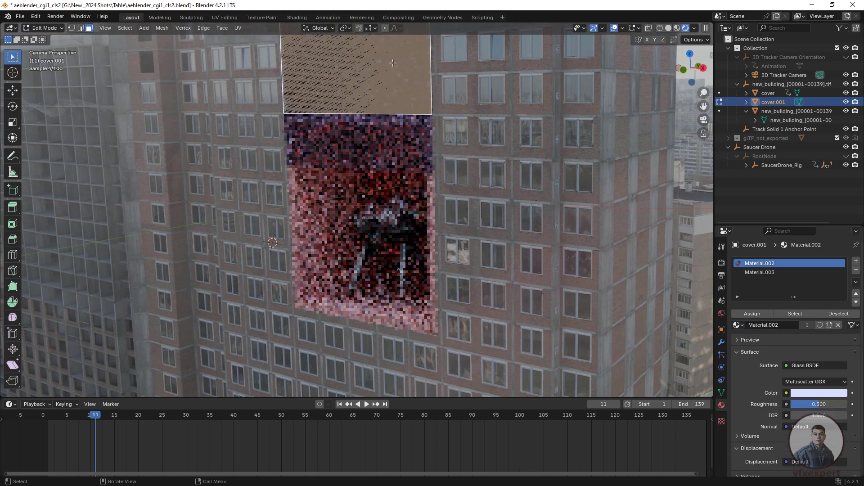
{"action": "left_click", "coordinate": [759, 272]}
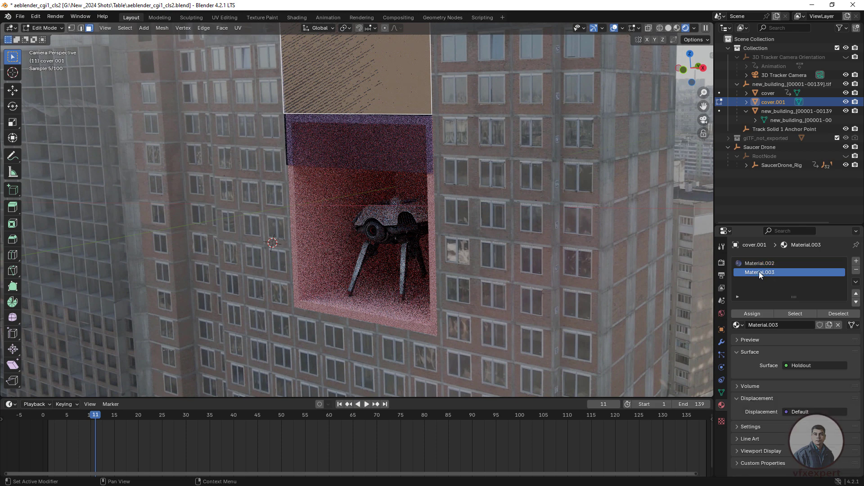
{"action": "left_click", "coordinate": [758, 316]}
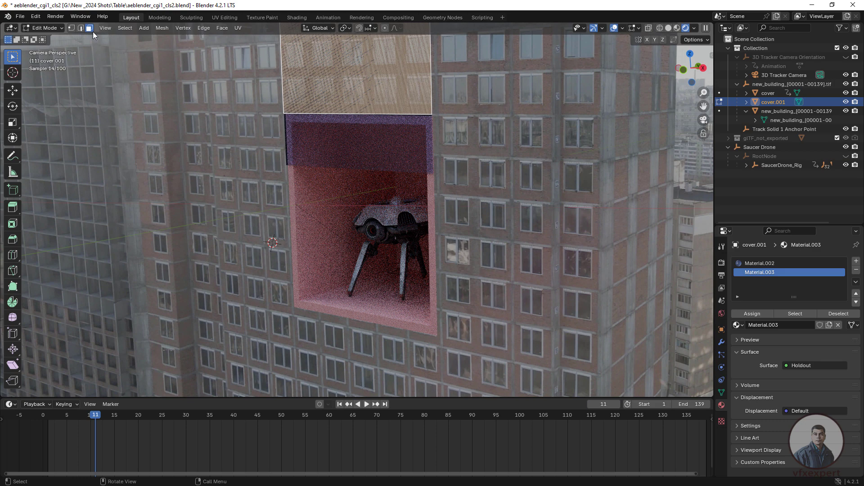
{"action": "left_click", "coordinate": [44, 28]}
{"action": "left_click", "coordinate": [46, 37]}
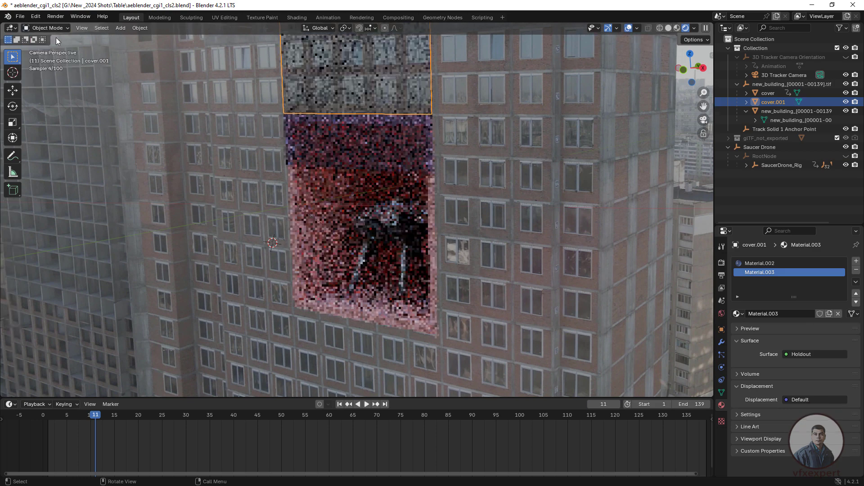
- Scrub and play the animation from the start to check how the holdout cover masks the raised glass cover
{"action": "left_click", "coordinate": [98, 189]}
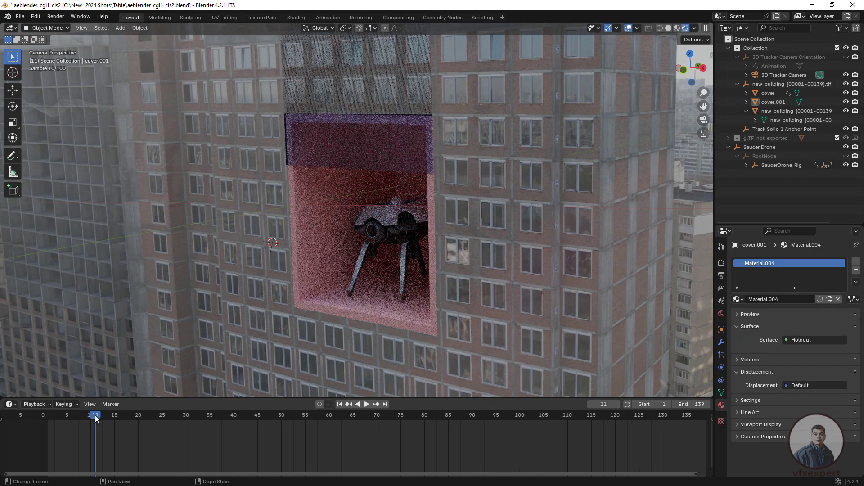
{"action": "left_click_drag", "start_coordinate": [95, 414], "coordinate": [386, 426]}
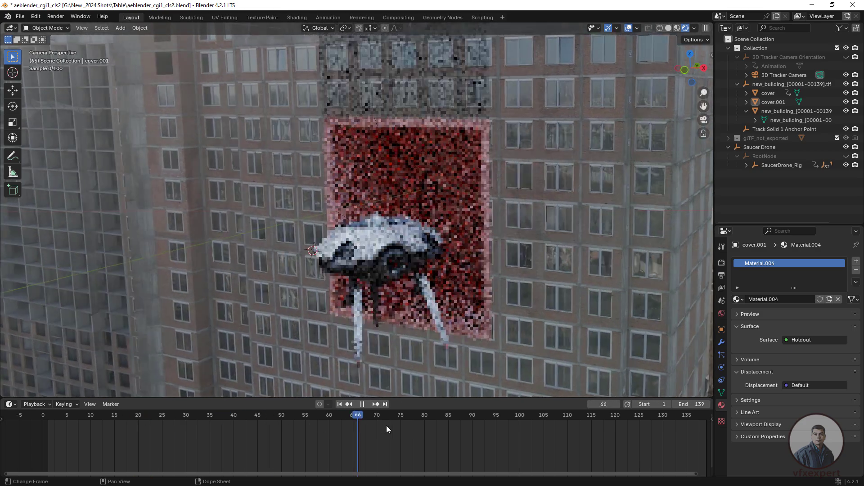
{"action": "key", "text": "space"}
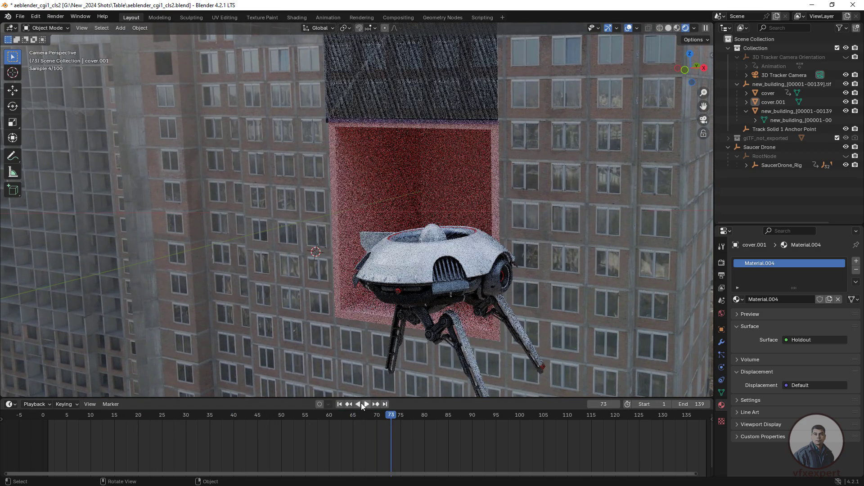
{"action": "left_click", "coordinate": [339, 405]}
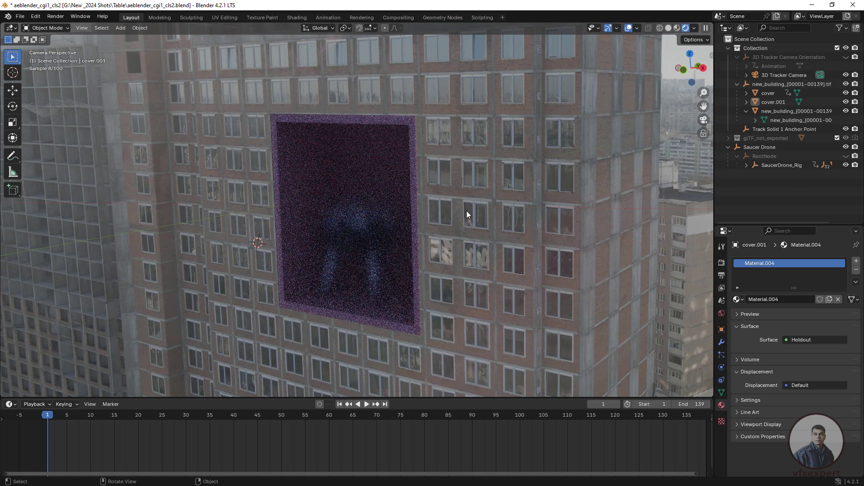
{"action": "left_click", "coordinate": [366, 403]}
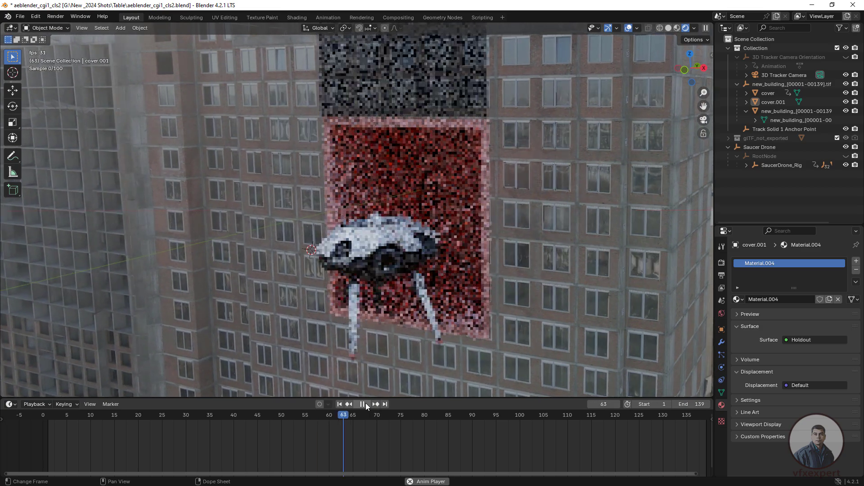
{"action": "left_click", "coordinate": [366, 404]}
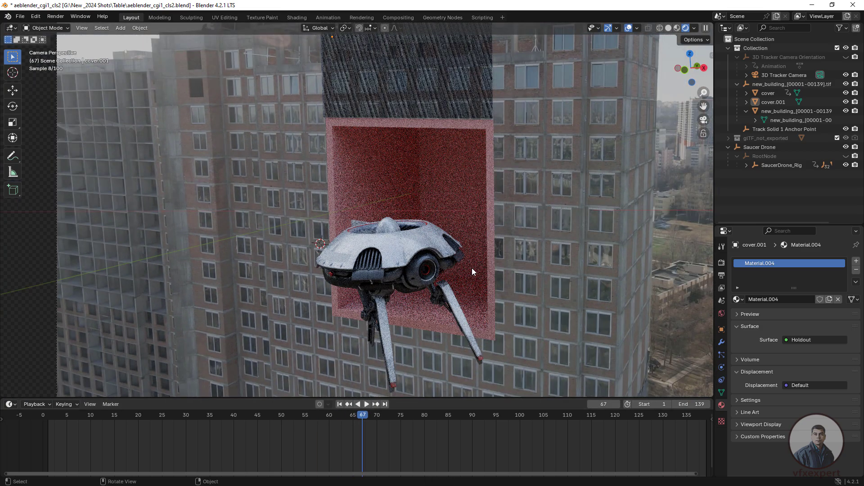
- Return to the camera view at frame 6 and move the holdout cover slightly along the negative global Y axis
{"action": "middle_click_drag", "start_coordinate": [472, 268], "coordinate": [388, 266]}
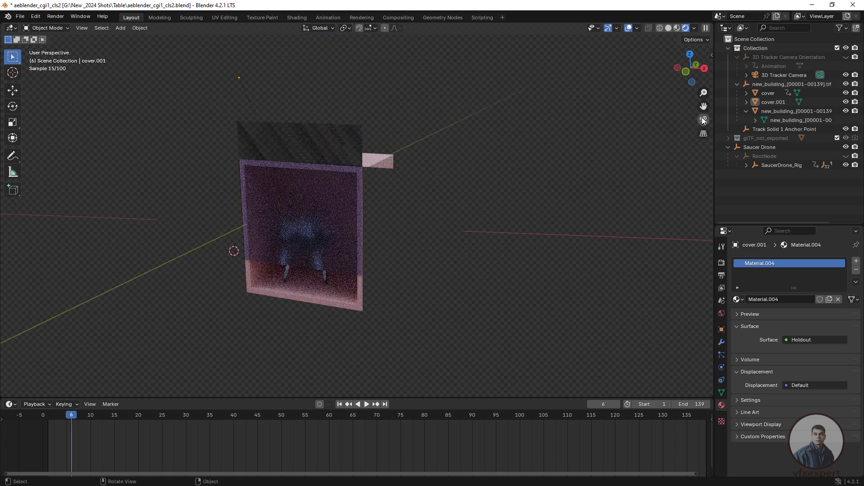
{"action": "left_click", "coordinate": [704, 120]}
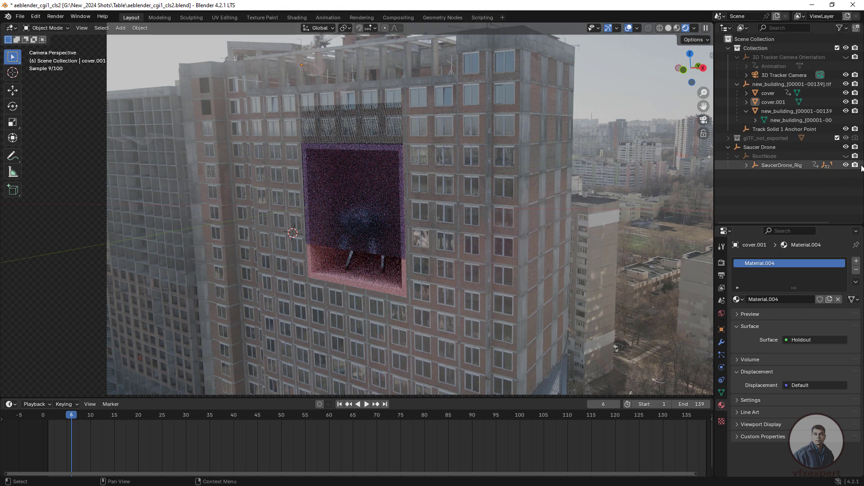
{"action": "left_click", "coordinate": [768, 102]}
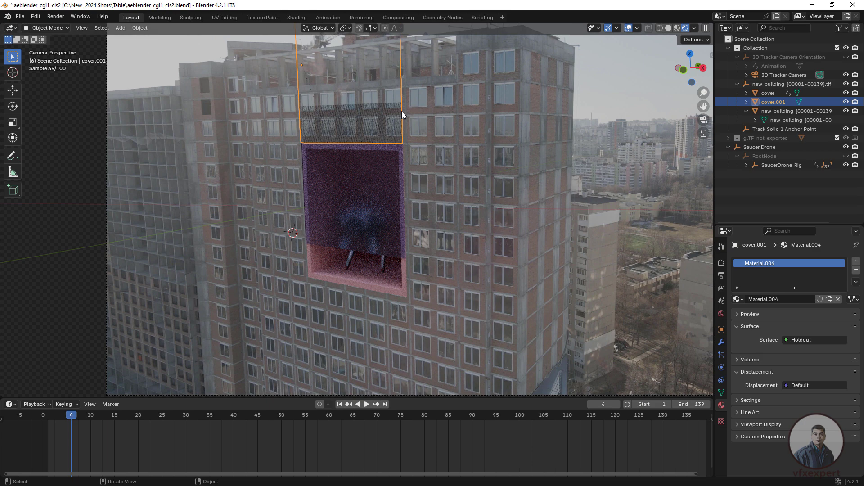
{"action": "key", "text": "g"}
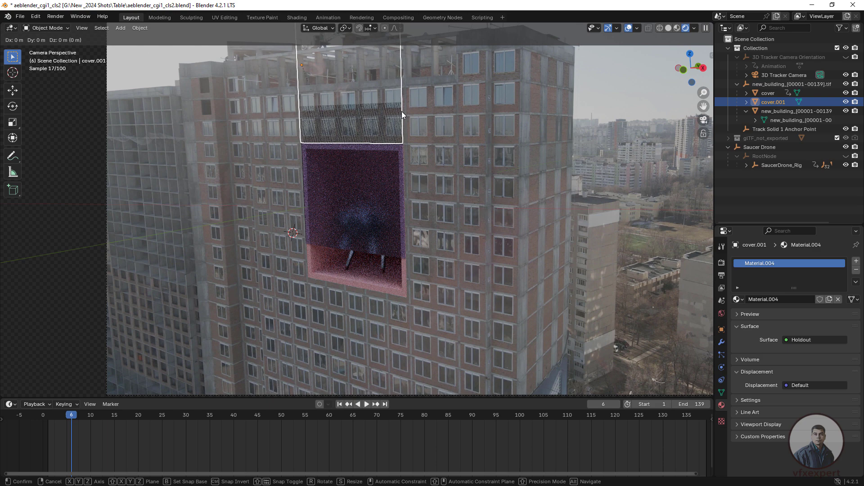
{"action": "key", "text": "y"}
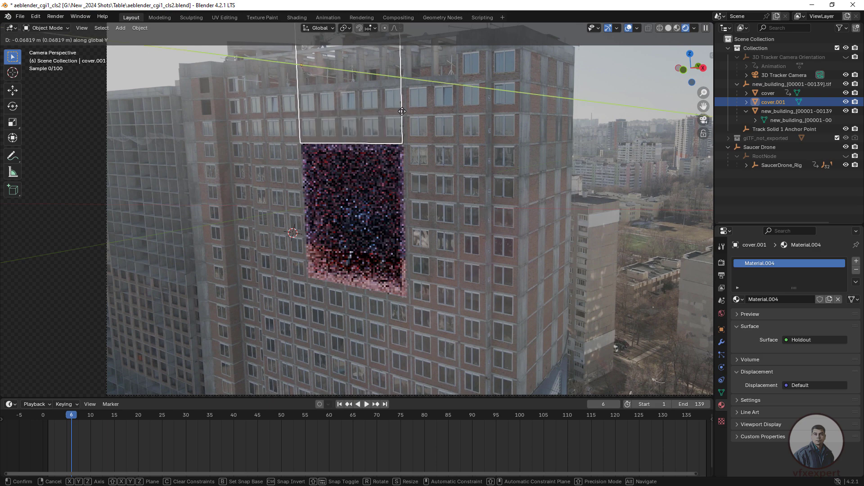
{"action": "left_click", "coordinate": [400, 111]}
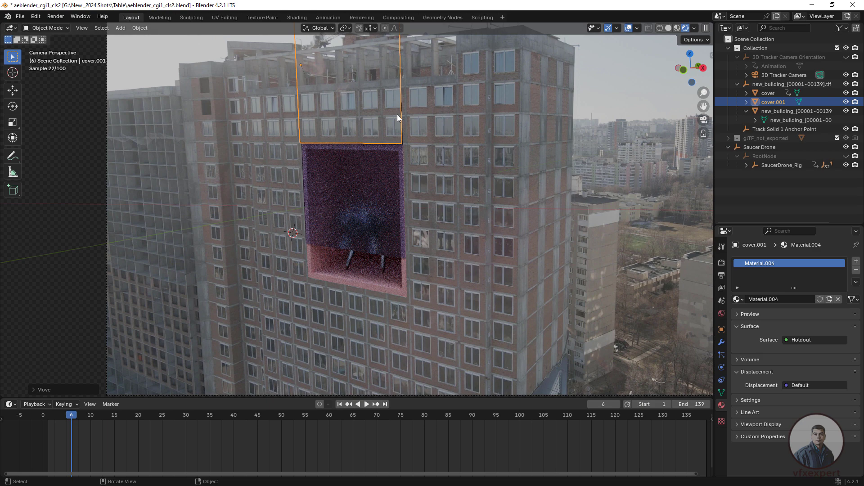
- Scale the holdout cover slightly wider along the global X axis, by a factor of about 1.03, and deselect it
{"action": "key", "text": "s"}
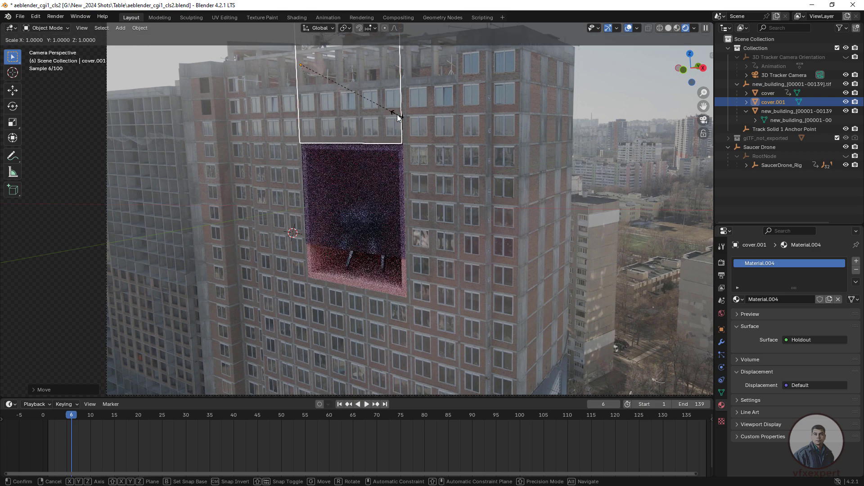
{"action": "key", "text": "x"}
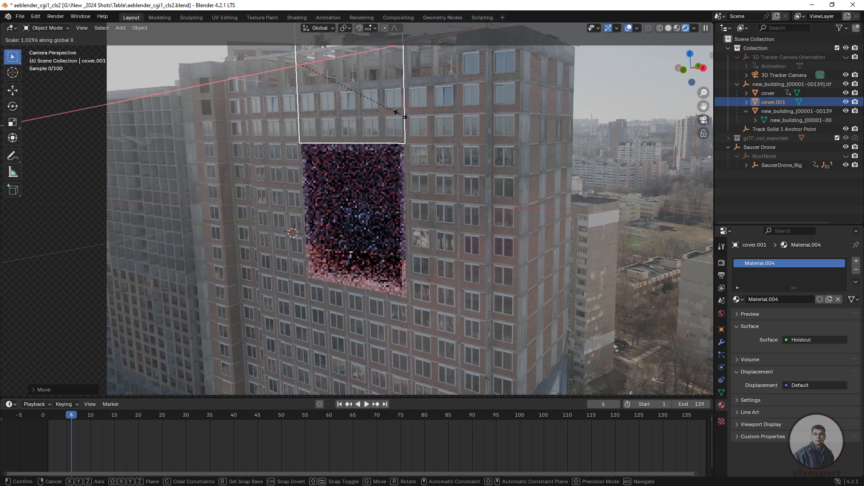
{"action": "left_click", "coordinate": [401, 115]}
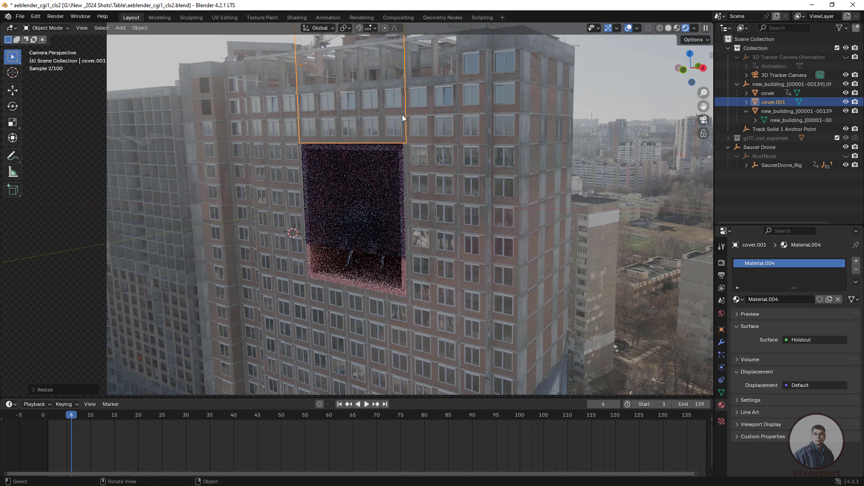
{"action": "left_click", "coordinate": [436, 134]}
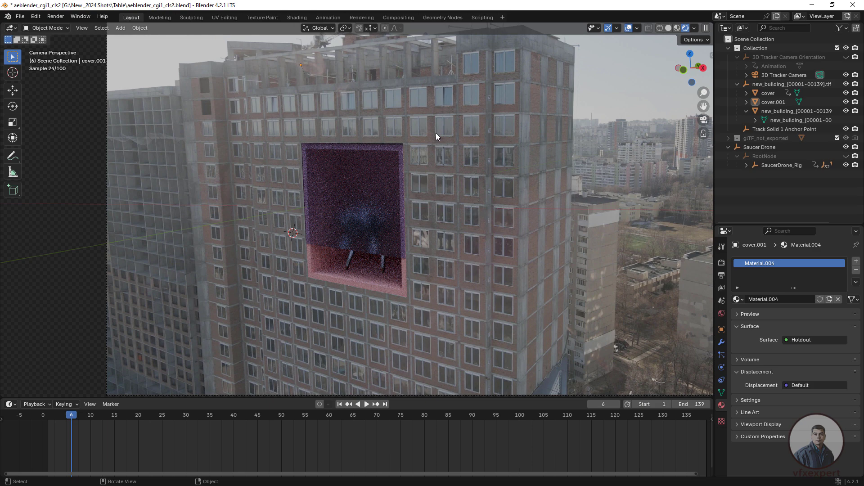
- Move the holdout cover down about 0.1 m along the global Z axis so it meets the opening's upper edge, then select the building
{"action": "left_click", "coordinate": [392, 129]}
{"action": "key", "text": "g"}
{"action": "key", "text": "z"}
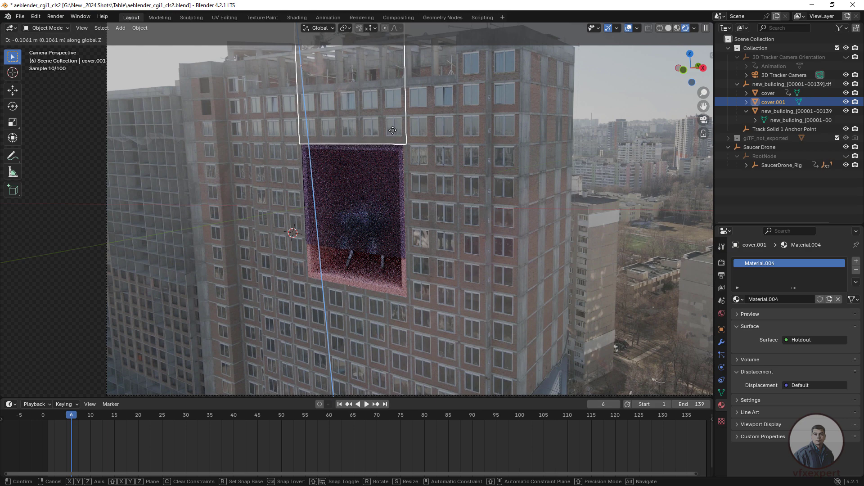
{"action": "left_click", "coordinate": [392, 130]}
{"action": "left_click", "coordinate": [448, 184]}
{"action": "left_click", "coordinate": [566, 146]}
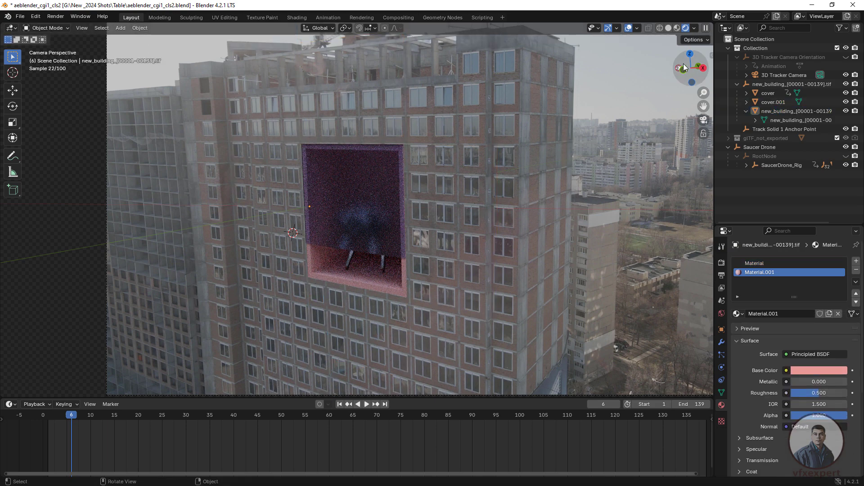
- Switch the viewport to Material Preview shading and play the animation from the first frame to frame 85
{"action": "left_click", "coordinate": [677, 29]}
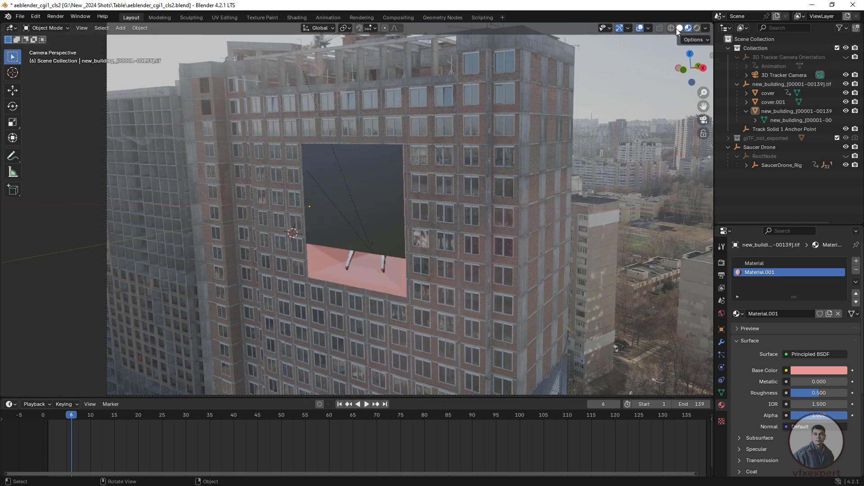
{"action": "left_click", "coordinate": [339, 403]}
{"action": "left_click", "coordinate": [366, 404]}
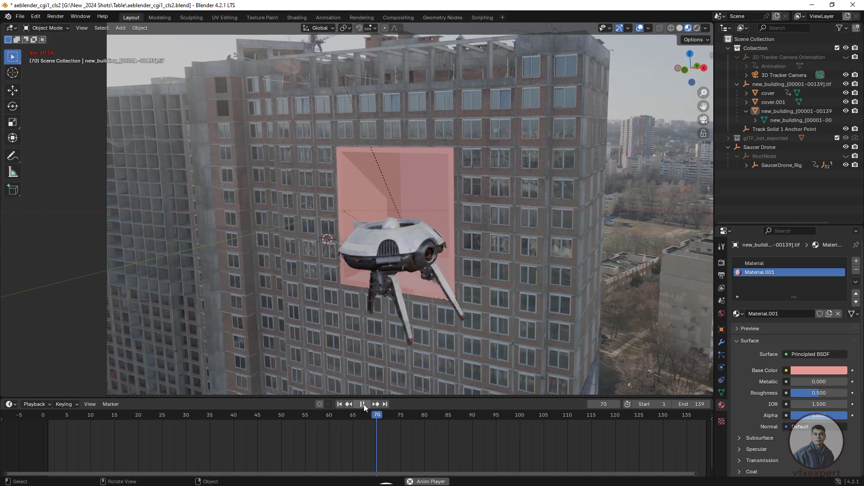
{"action": "left_click", "coordinate": [364, 404]}
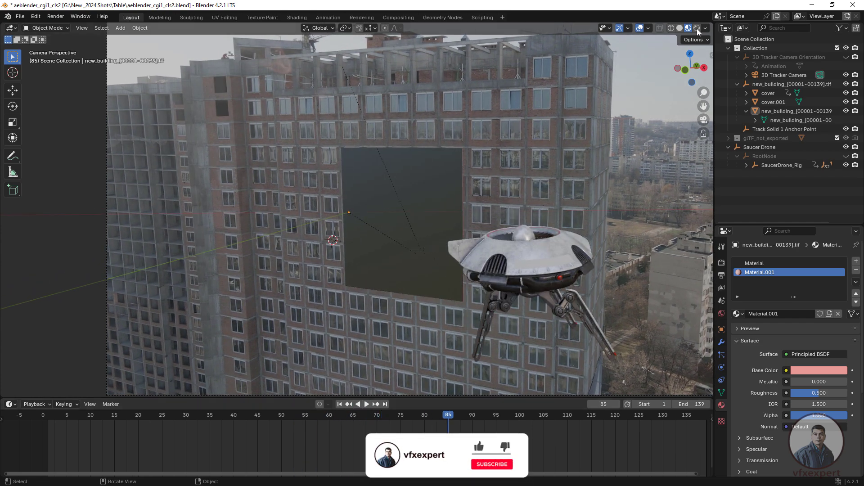
- Switch to Rendered shading, inspect the opening and drone up close at frame 85, and return to frame 1
{"action": "left_click", "coordinate": [697, 29]}
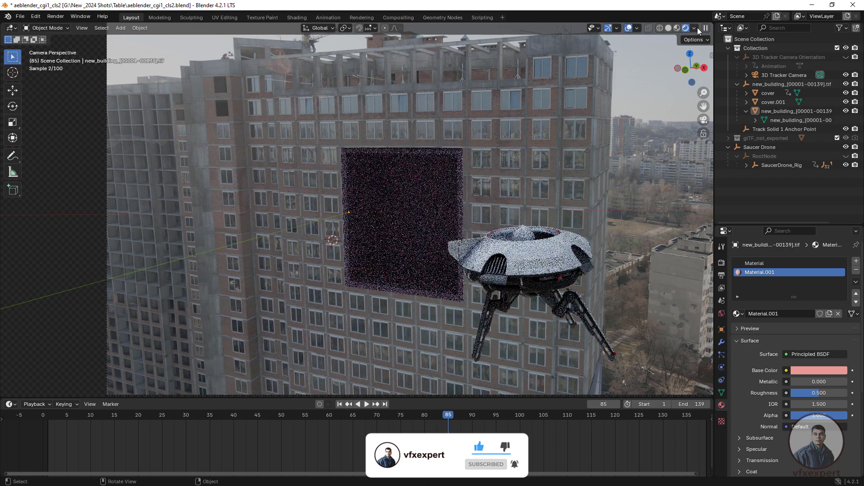
{"action": "scroll", "coordinate": [442, 266], "scroll_direction": "up", "scroll_amount": 3}
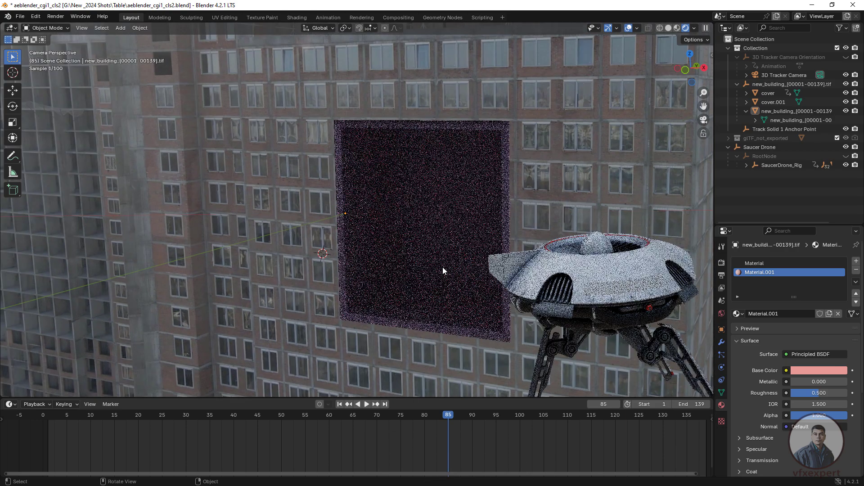
{"action": "scroll", "coordinate": [442, 267], "scroll_direction": "down", "scroll_amount": 1}
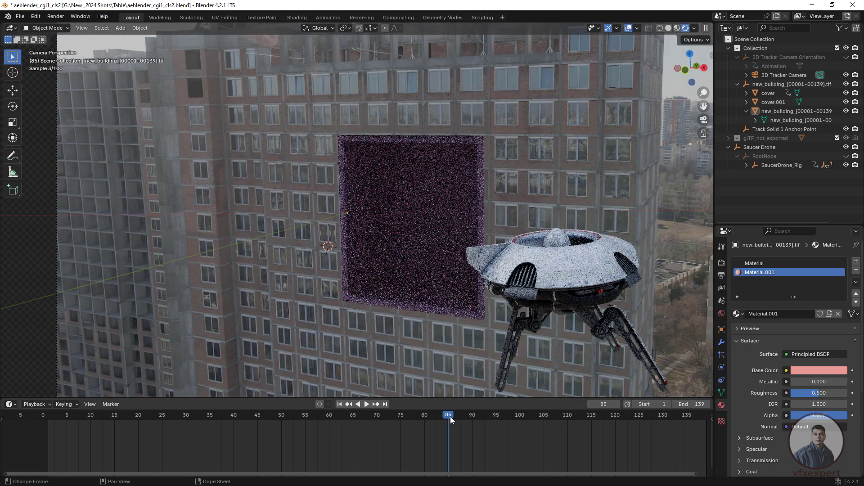
{"action": "left_click", "coordinate": [448, 415]}
{"action": "left_click_drag", "start_coordinate": [447, 415], "coordinate": [347, 414]}
{"action": "left_click", "coordinate": [340, 405]}
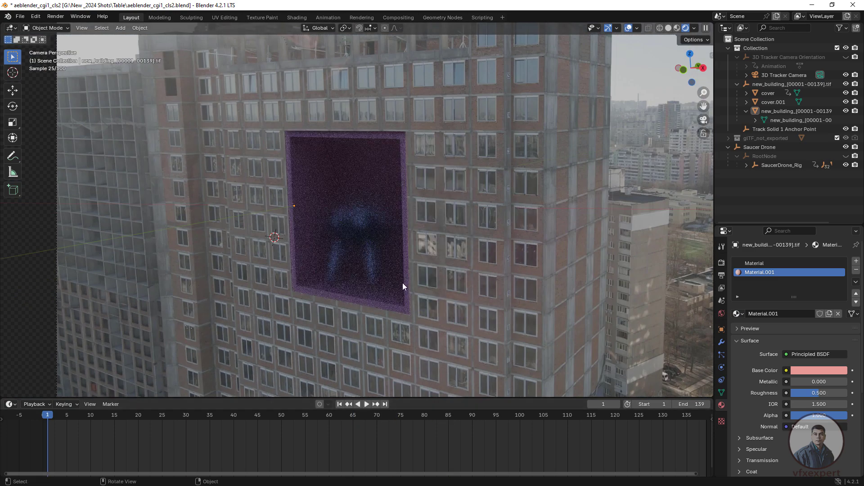
- Shift the Base Color of Material.001 to a more saturated red (hue 0.015, saturation 0.756, value 0.802) and preview it at frame 72
{"action": "left_click", "coordinate": [823, 371]}
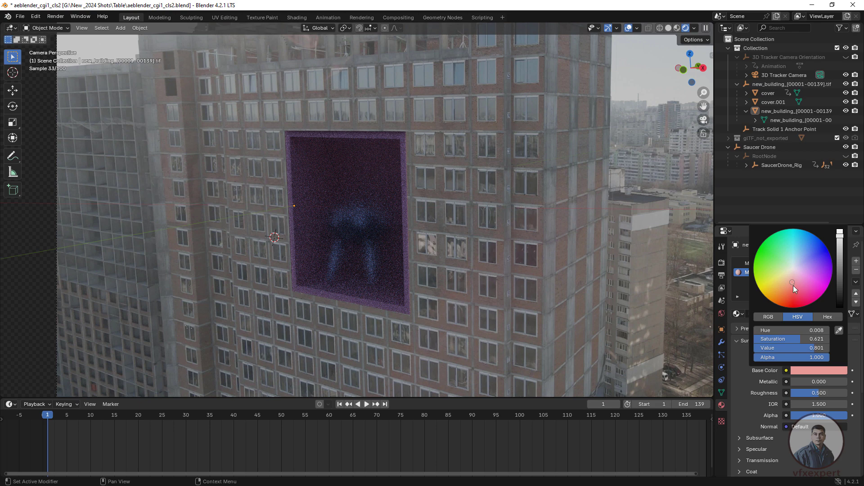
{"action": "left_click_drag", "start_coordinate": [792, 282], "coordinate": [792, 287]}
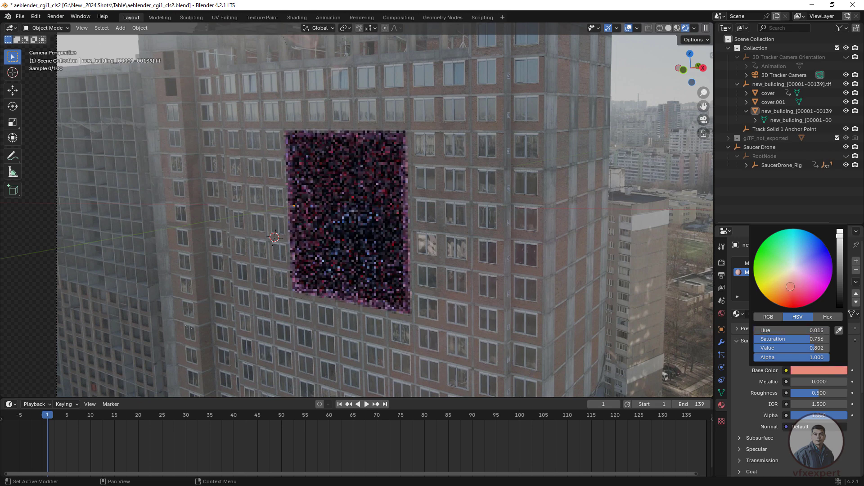
{"action": "left_click", "coordinate": [162, 417]}
{"action": "key", "text": "space"}
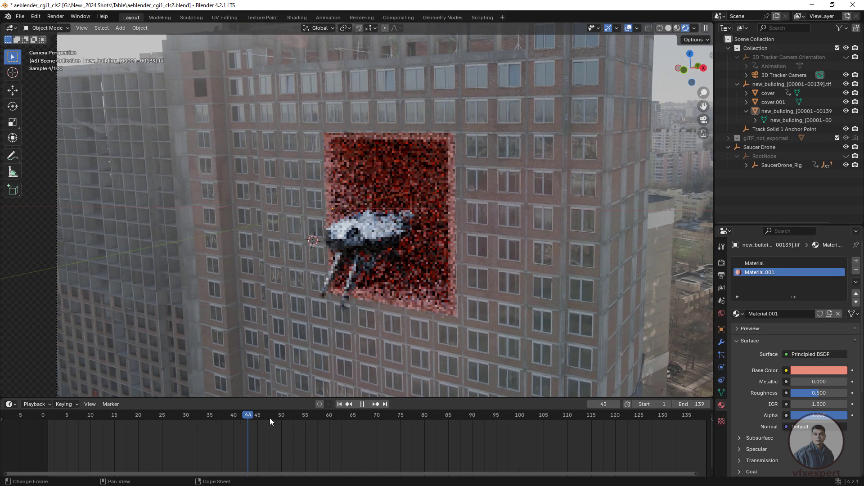
{"action": "left_click_drag", "start_coordinate": [271, 421], "coordinate": [386, 428]}
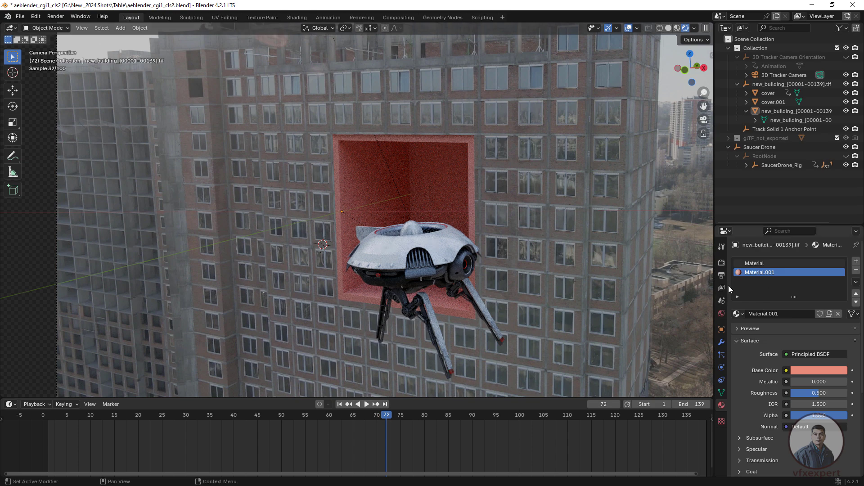
- Review the Cycles sampling and output settings, and enter 100 as the viewport Max Samples
{"action": "left_click", "coordinate": [722, 263]}
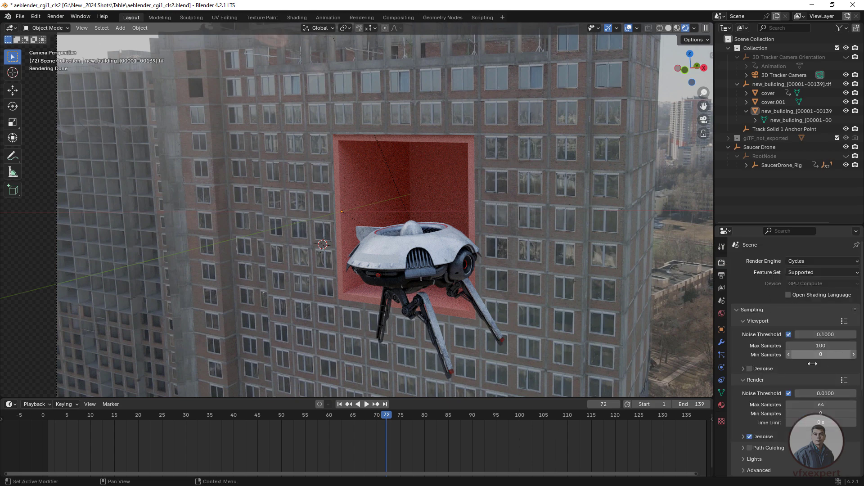
{"action": "left_click", "coordinate": [722, 276]}
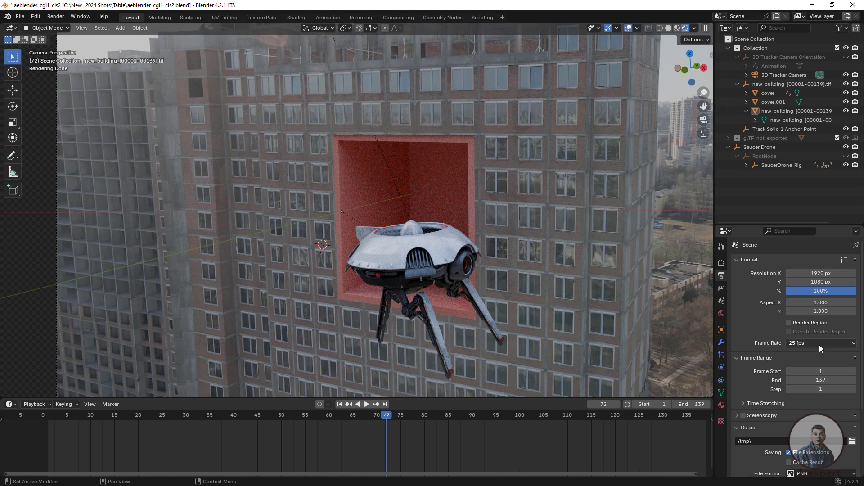
{"action": "left_click", "coordinate": [722, 262]}
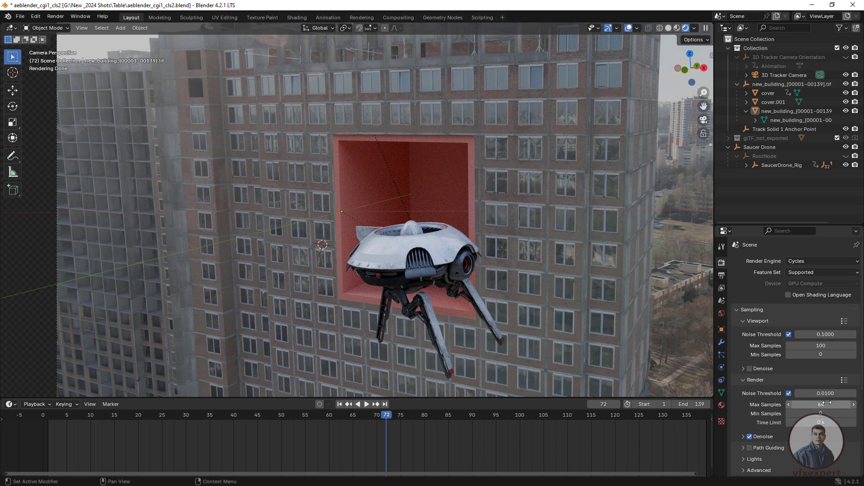
{"action": "scroll", "coordinate": [747, 395], "scroll_direction": "down", "scroll_amount": 1}
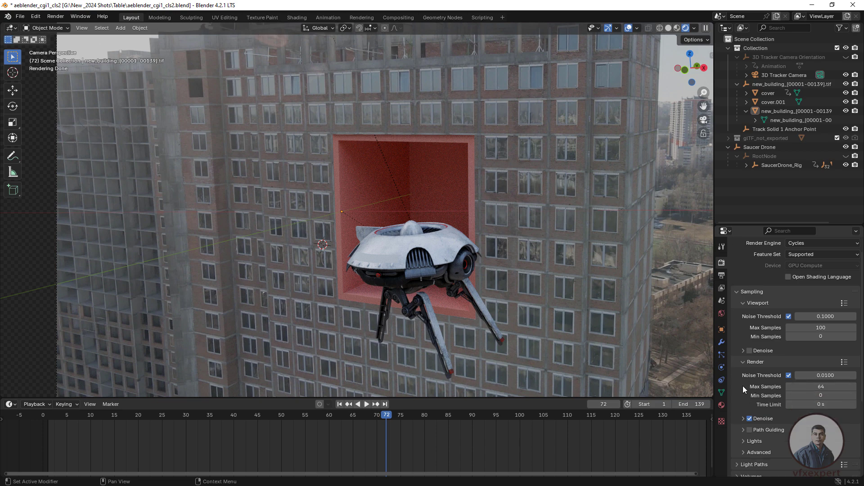
{"action": "scroll", "coordinate": [754, 329], "scroll_direction": "up", "scroll_amount": 1}
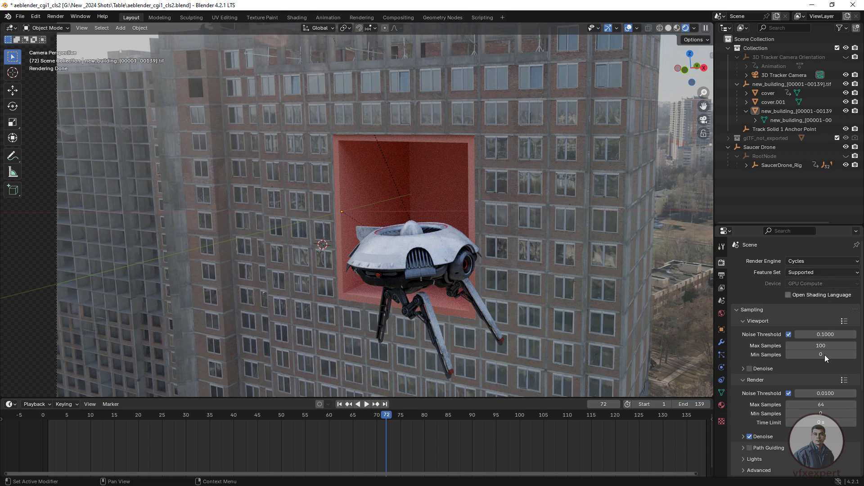
{"action": "scroll", "coordinate": [752, 379], "scroll_direction": "down", "scroll_amount": 3}
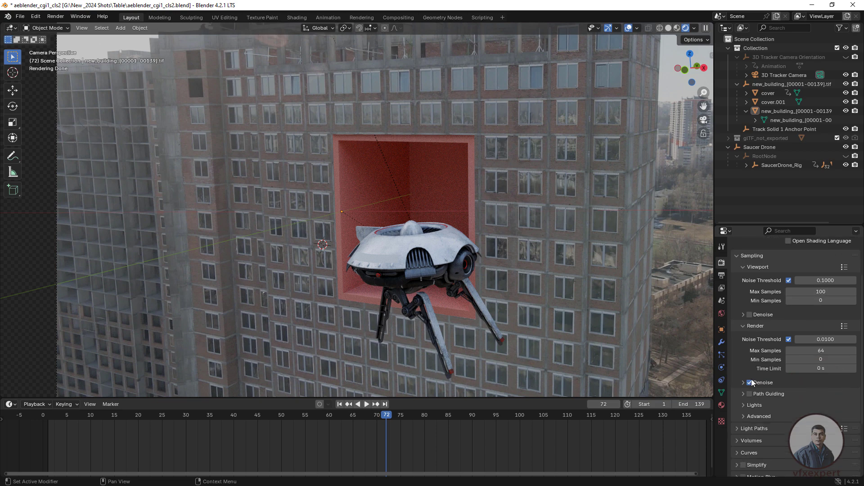
{"action": "scroll", "coordinate": [742, 316], "scroll_direction": "up", "scroll_amount": 2}
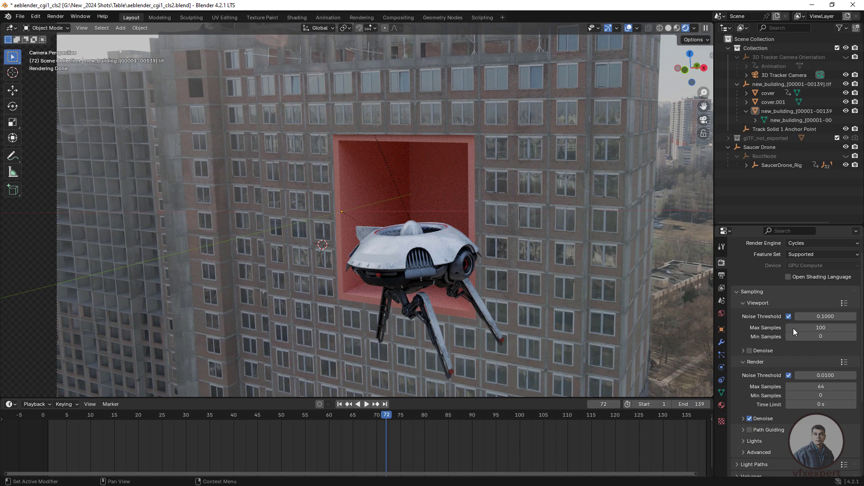
{"action": "left_click", "coordinate": [833, 328]}
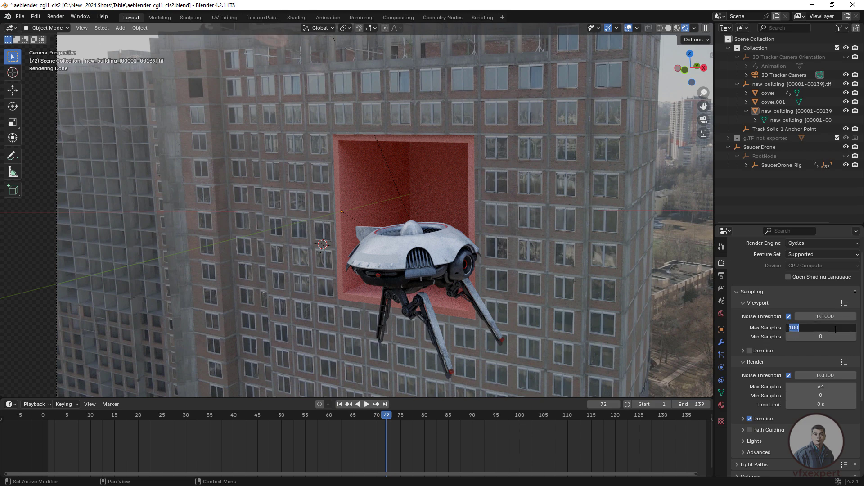
{"action": "type", "text": "100"}
{"action": "key", "text": "Return"}
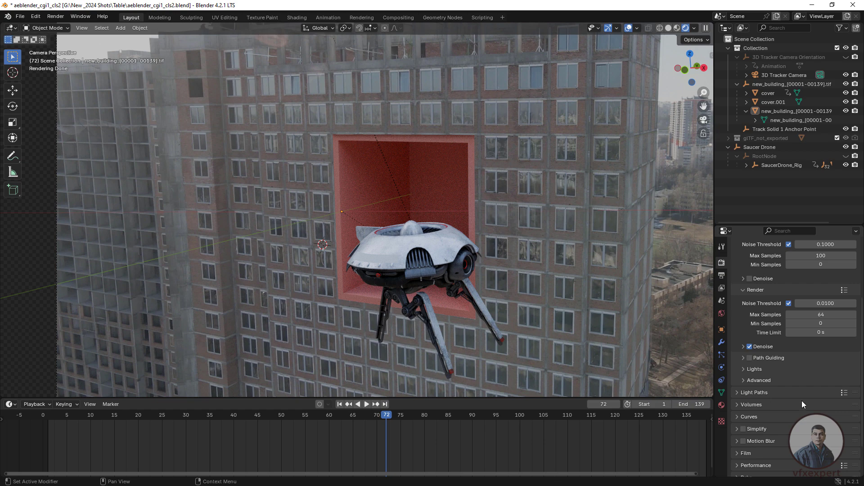
- Enable Render Region and Crop to Render Region in the output format settings
{"action": "scroll", "coordinate": [802, 400], "scroll_direction": "down", "scroll_amount": 2}
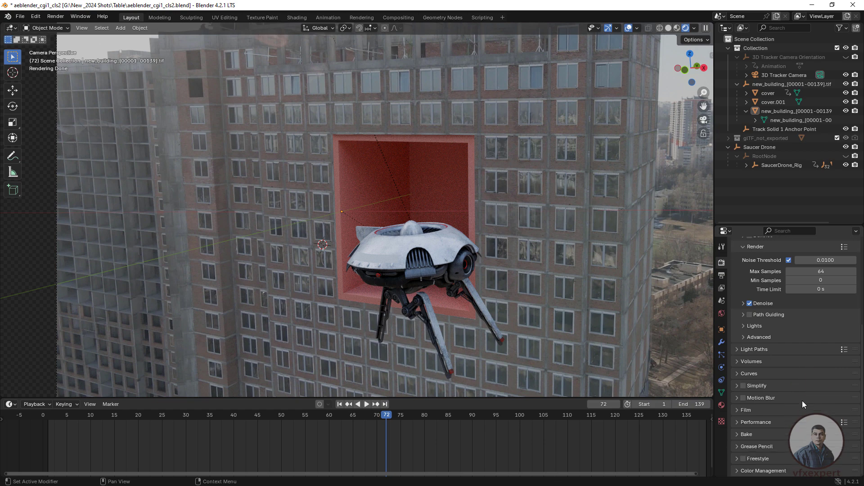
{"action": "left_click", "coordinate": [722, 276]}
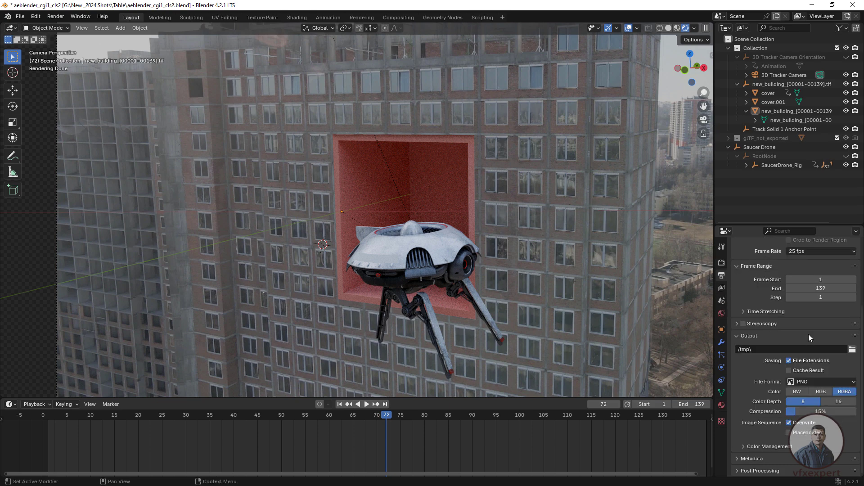
{"action": "scroll", "coordinate": [808, 334], "scroll_direction": "up", "scroll_amount": 3}
{"action": "scroll", "coordinate": [757, 326], "scroll_direction": "up", "scroll_amount": 2}
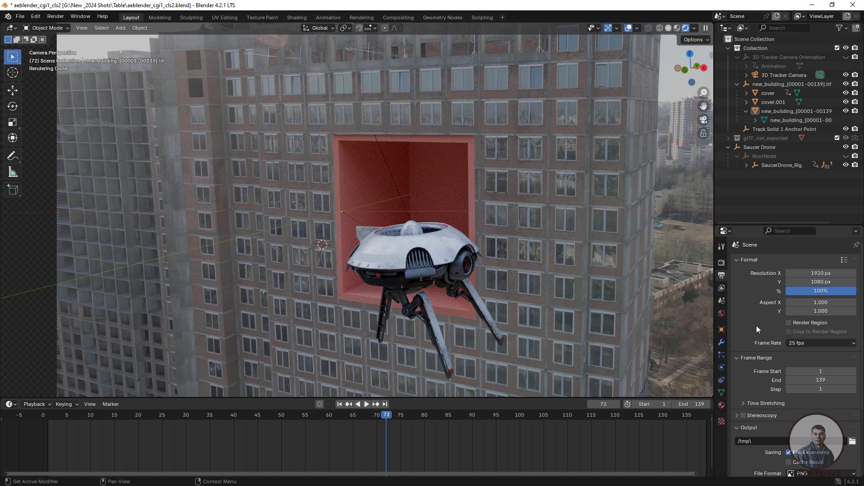
{"action": "left_click", "coordinate": [788, 323]}
{"action": "left_click", "coordinate": [788, 332]}
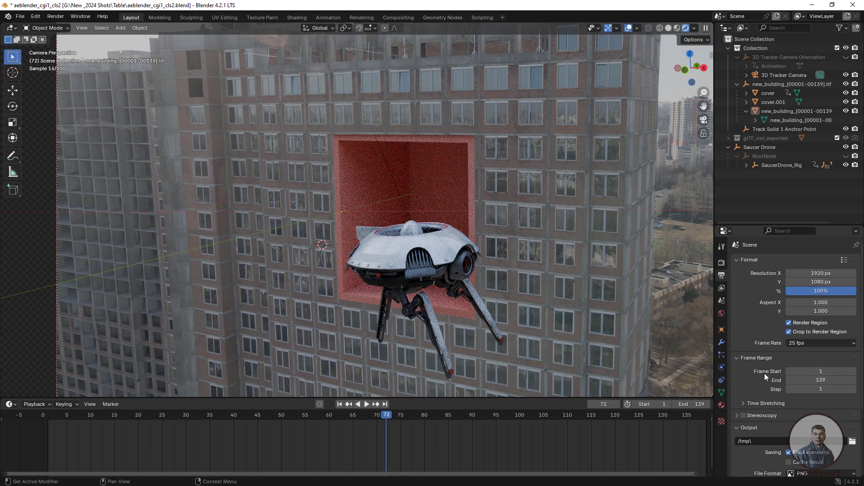
- Set the render output path to render_out_ inside a new folder named out in G:\New _2024 Shots\Table
{"action": "scroll", "coordinate": [765, 374], "scroll_direction": "down", "scroll_amount": 5}
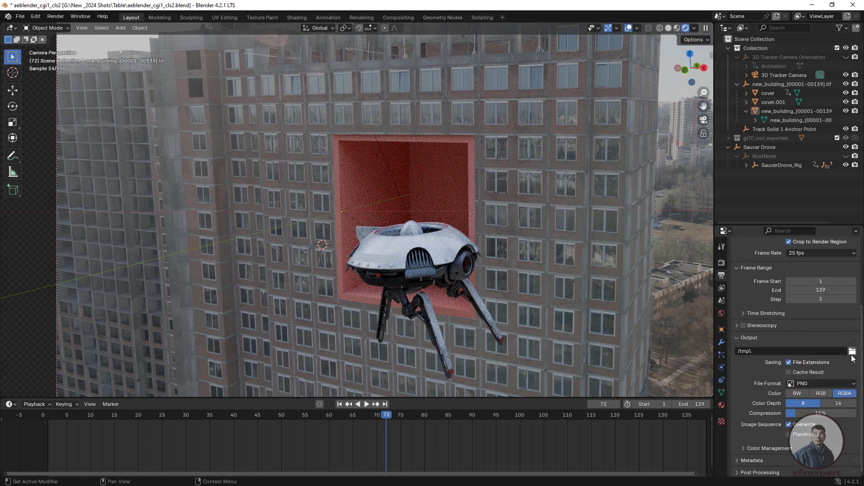
{"action": "left_click", "coordinate": [852, 352]}
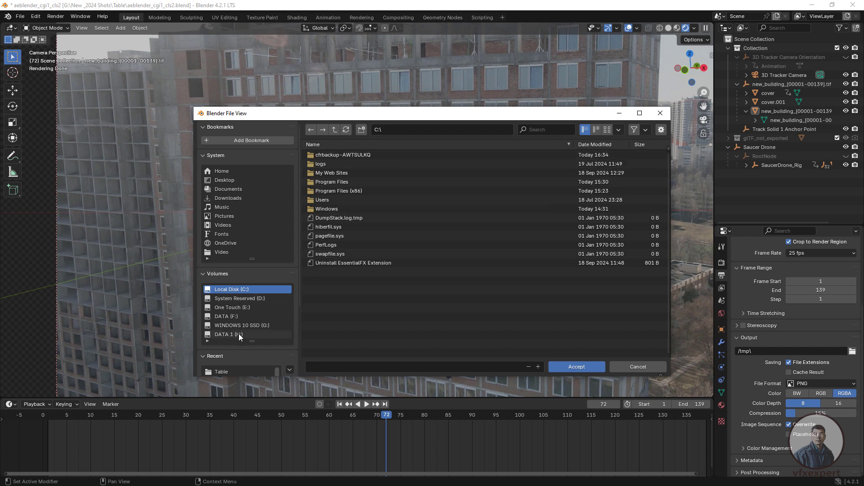
{"action": "scroll", "coordinate": [247, 307], "scroll_direction": "down", "scroll_amount": 5}
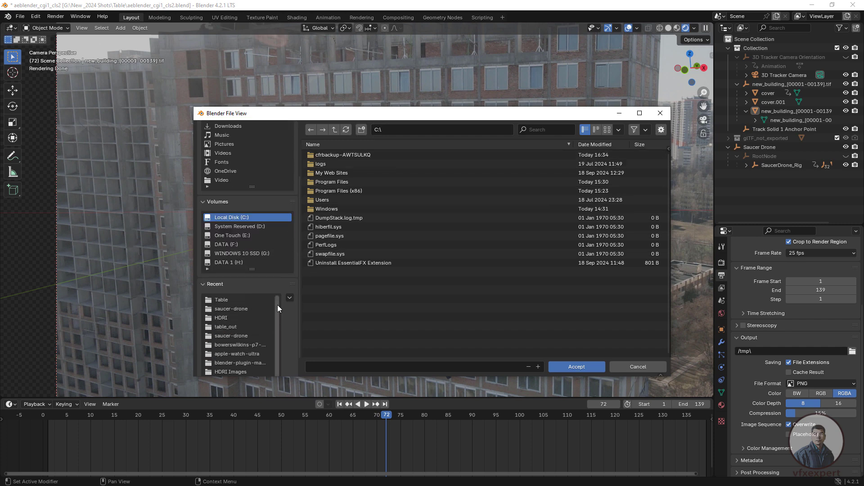
{"action": "left_click", "coordinate": [215, 301]}
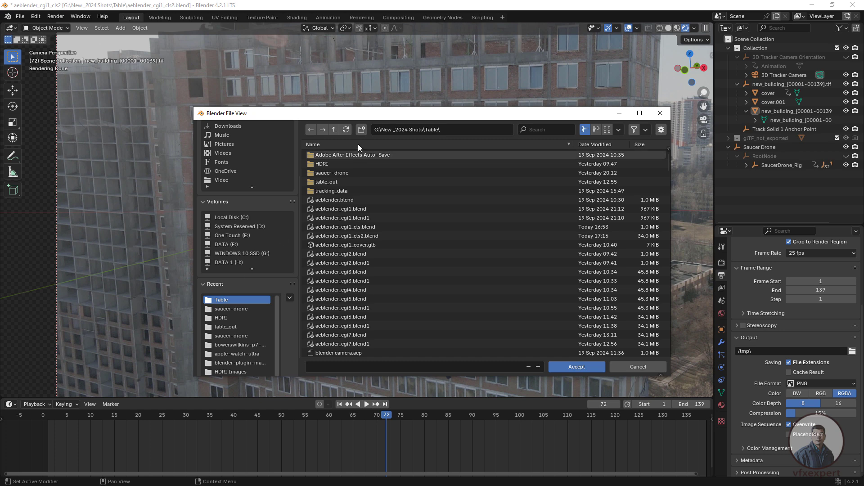
{"action": "left_click", "coordinate": [362, 130]}
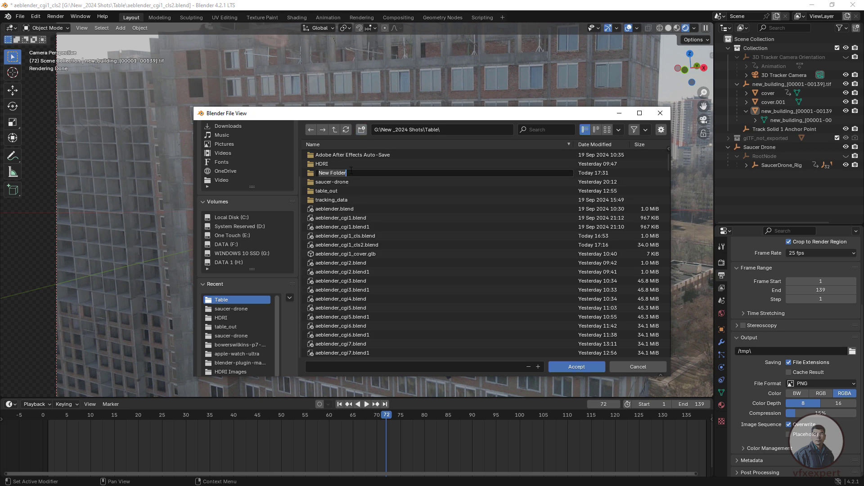
{"action": "type", "text": "out"}
{"action": "key", "text": "Return"}
{"action": "left_click", "coordinate": [358, 366]}
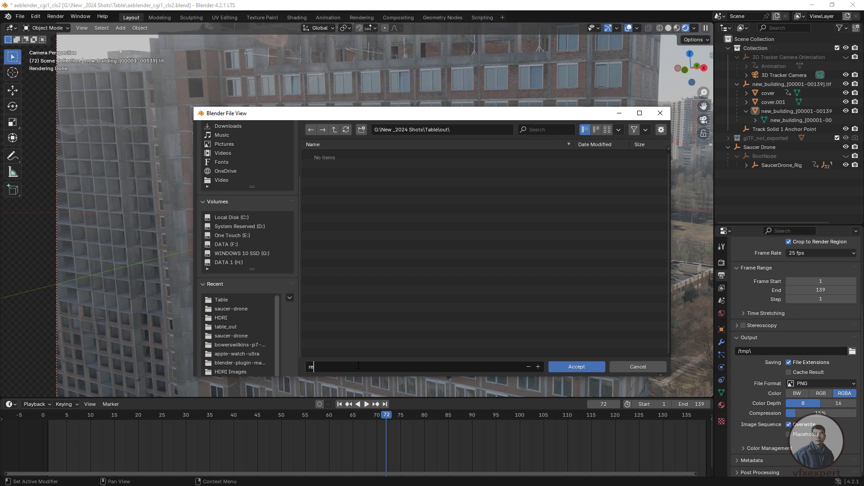
{"action": "type", "text": "render_out_"}
{"action": "left_click", "coordinate": [576, 365]}
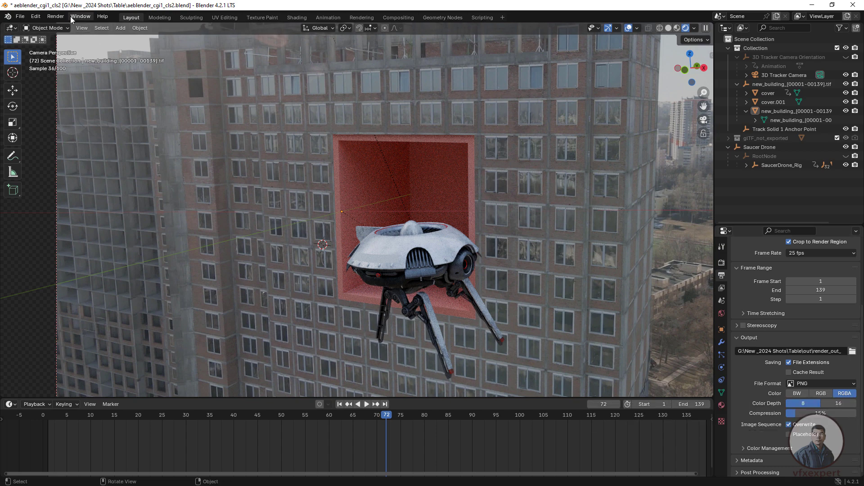
- Test-render the current frame, close the render window, and render the full animation
{"action": "left_click", "coordinate": [58, 17]}
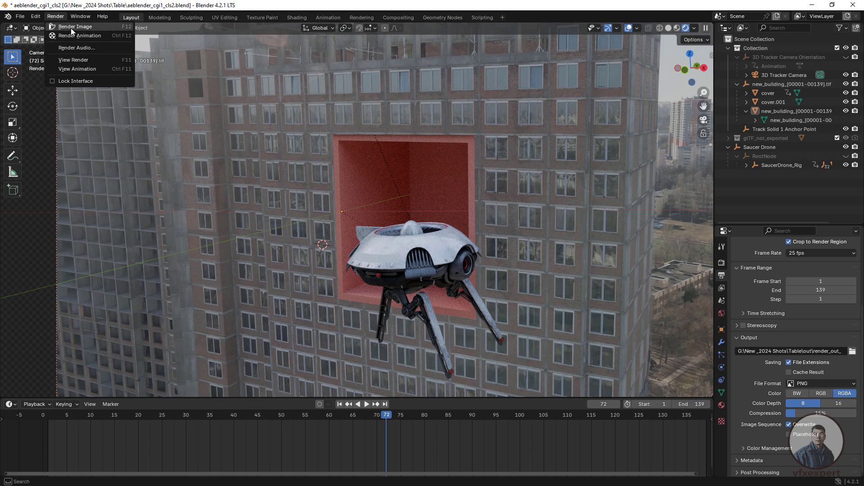
{"action": "left_click", "coordinate": [91, 26]}
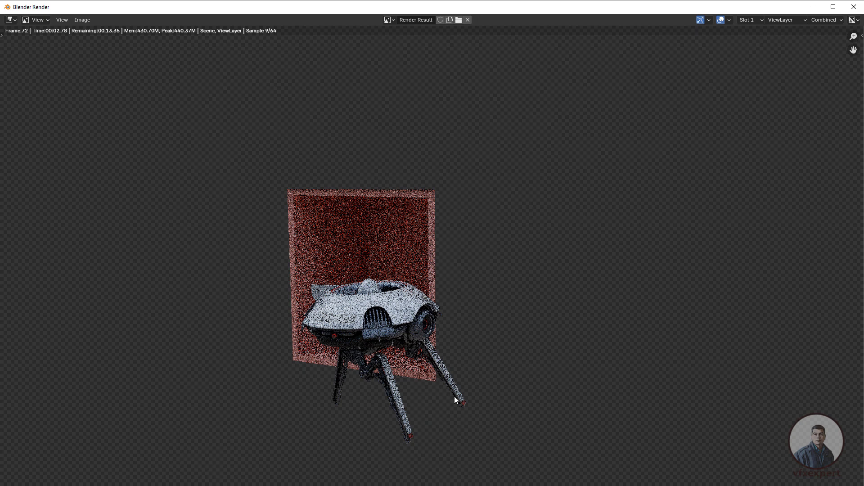
{"action": "left_click", "coordinate": [857, 10]}
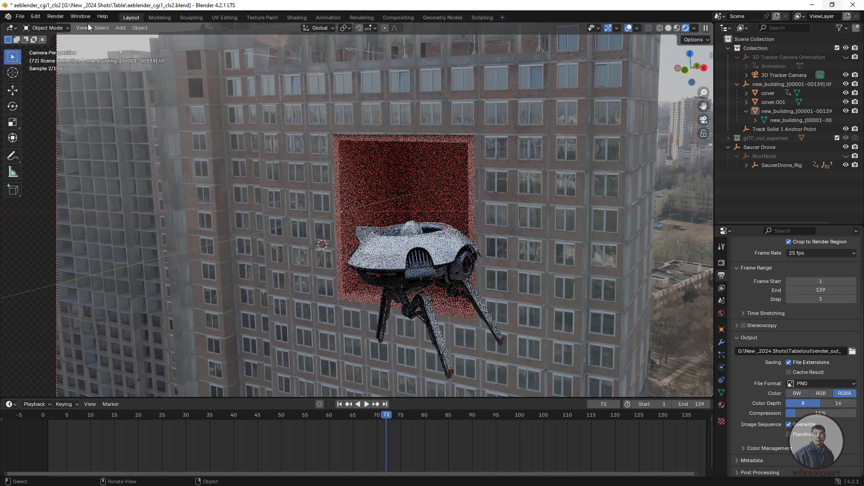
{"action": "left_click", "coordinate": [56, 17]}
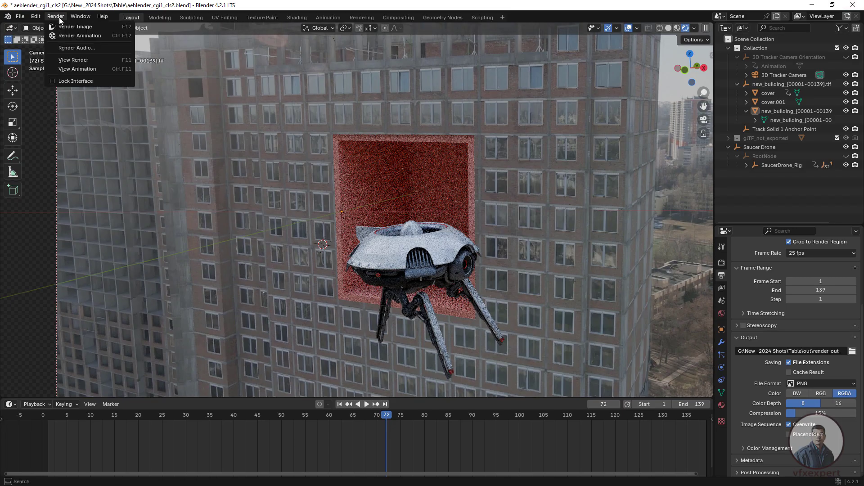
{"action": "left_click", "coordinate": [97, 36]}
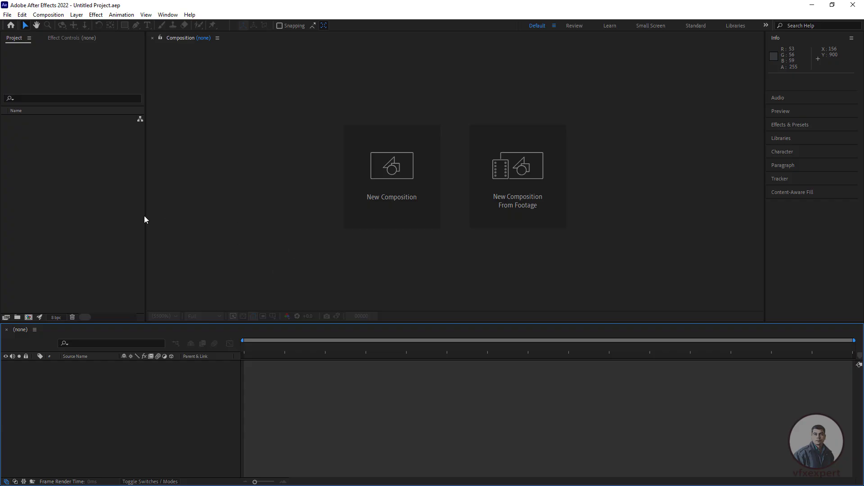
- Switch to After Effects and import new_building_00001 from the Table folder as a TIFF sequence with Straight - Unmatted alpha
{"action": "left_click", "coordinate": [99, 212]}
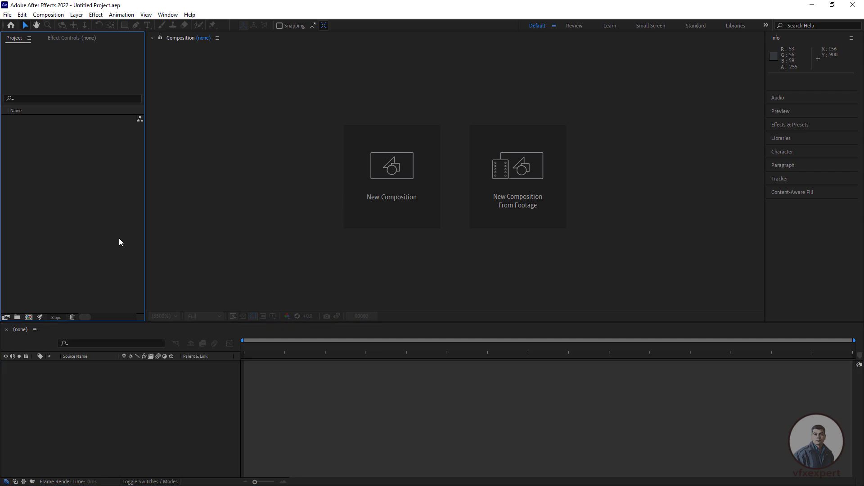
{"action": "left_click", "coordinate": [7, 15]}
{"action": "mouse_move", "coordinate": [63, 155]}
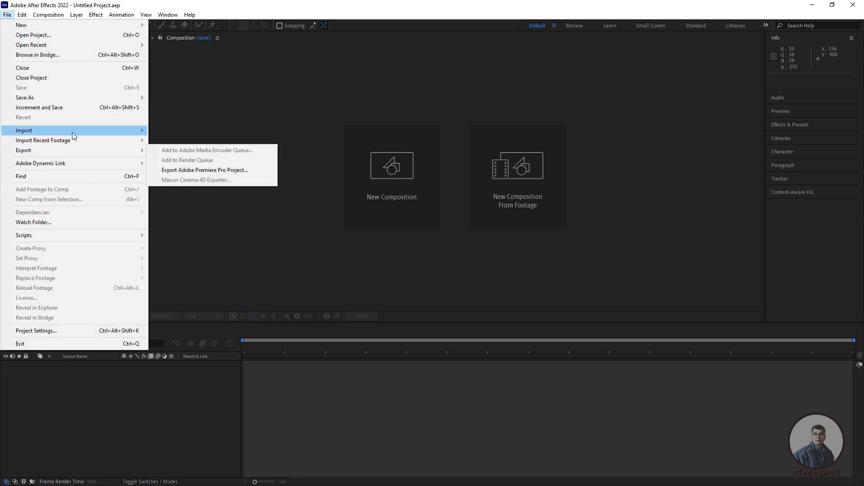
{"action": "mouse_move", "coordinate": [72, 132]}
{"action": "left_click", "coordinate": [177, 131]}
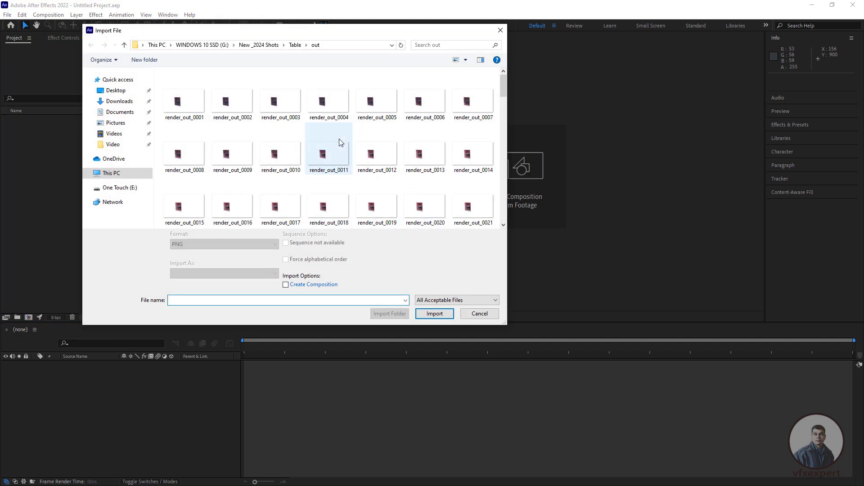
{"action": "left_click", "coordinate": [295, 47]}
{"action": "left_click", "coordinate": [337, 163]}
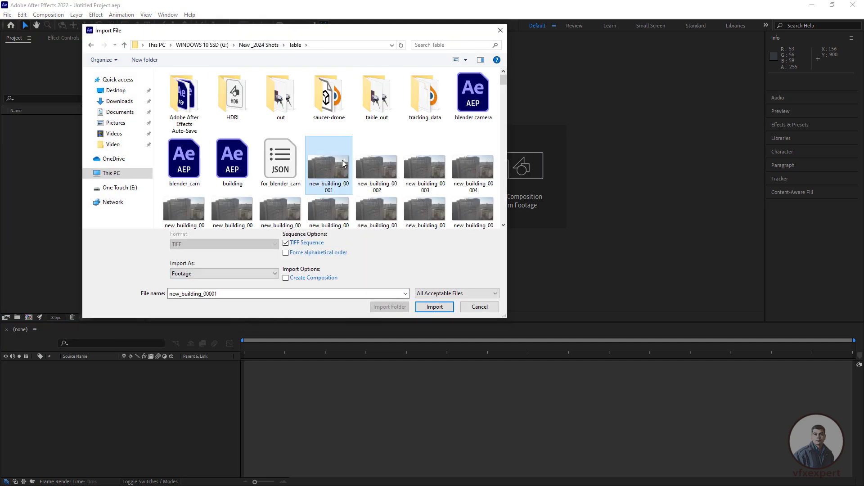
{"action": "left_click", "coordinate": [435, 308]}
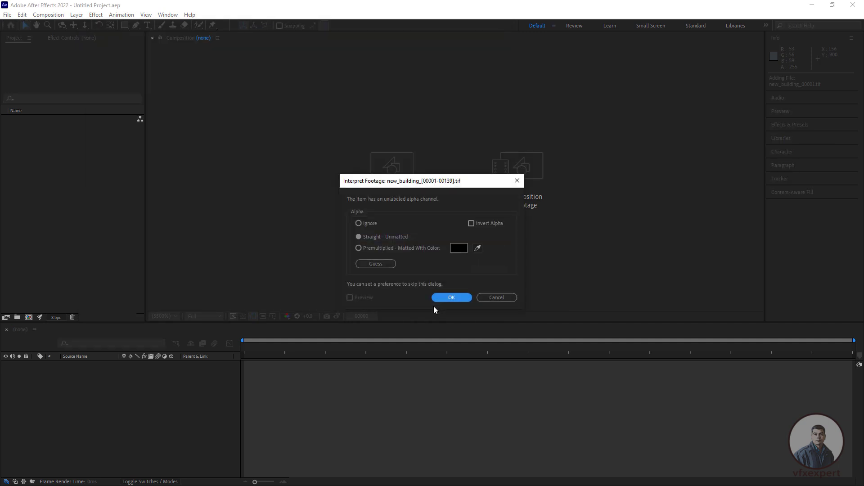
{"action": "left_click", "coordinate": [457, 297]}
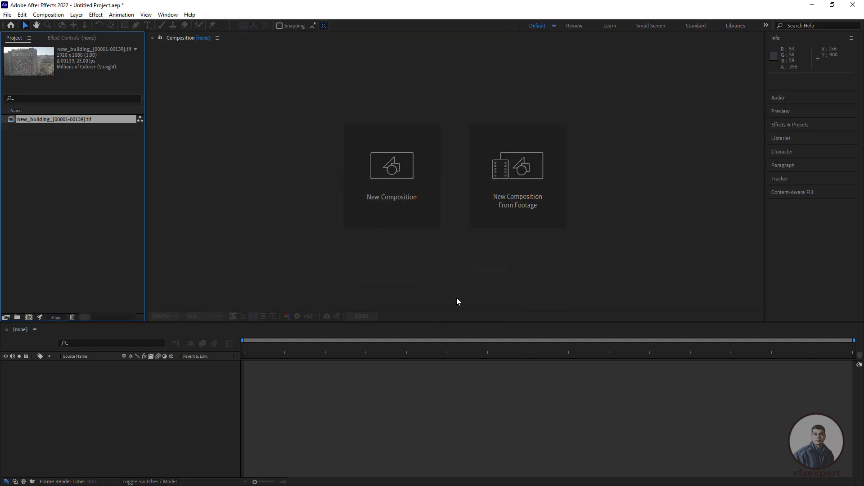
- Import render_out_0001 from the out folder as a PNG sequence
{"action": "double_click", "coordinate": [115, 160]}
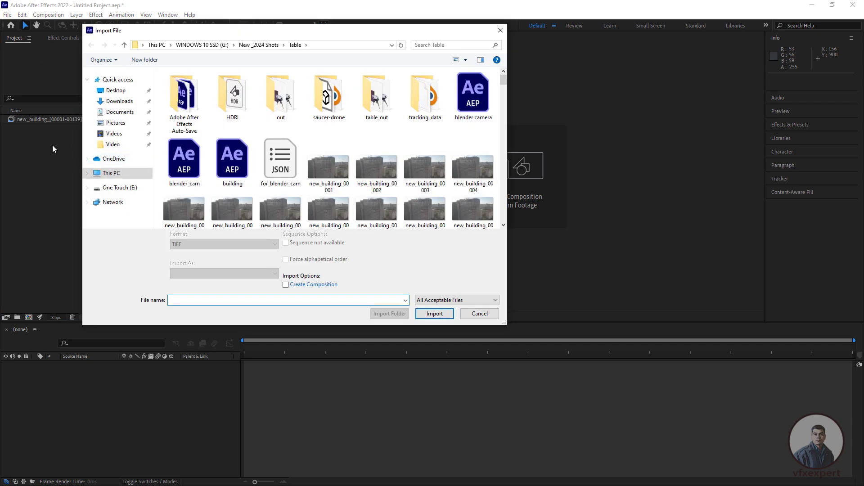
{"action": "double_click", "coordinate": [295, 112]}
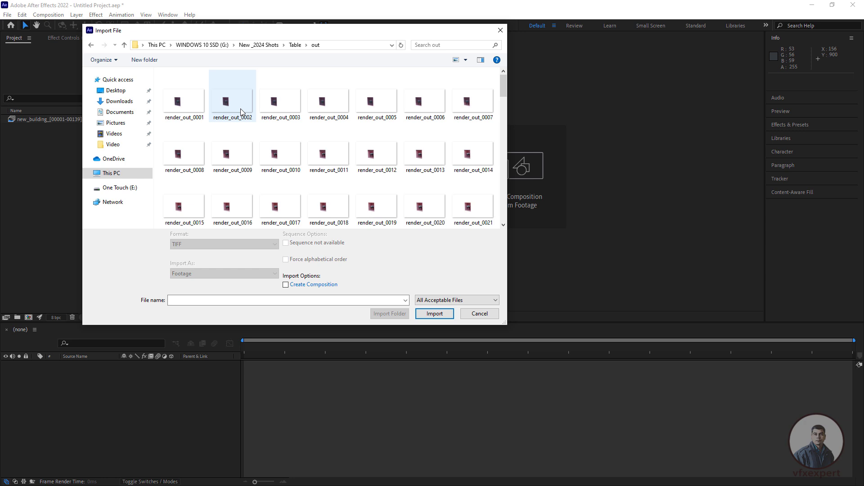
{"action": "left_click", "coordinate": [185, 107]}
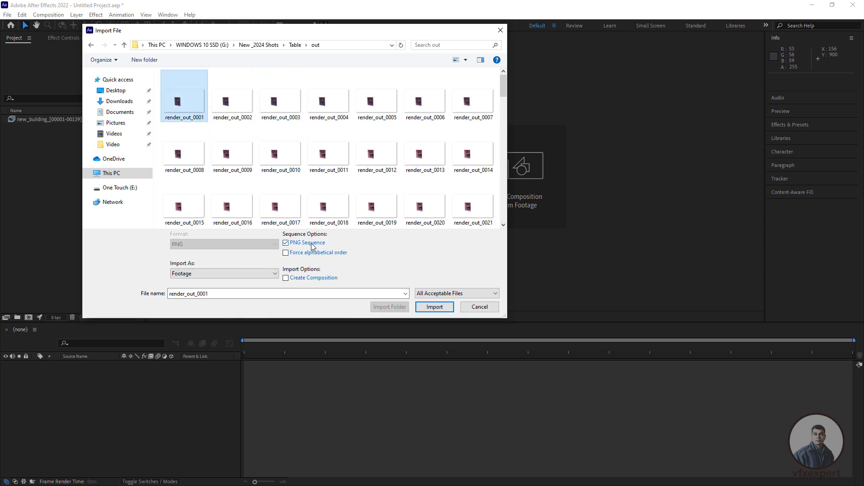
{"action": "left_click", "coordinate": [434, 307]}
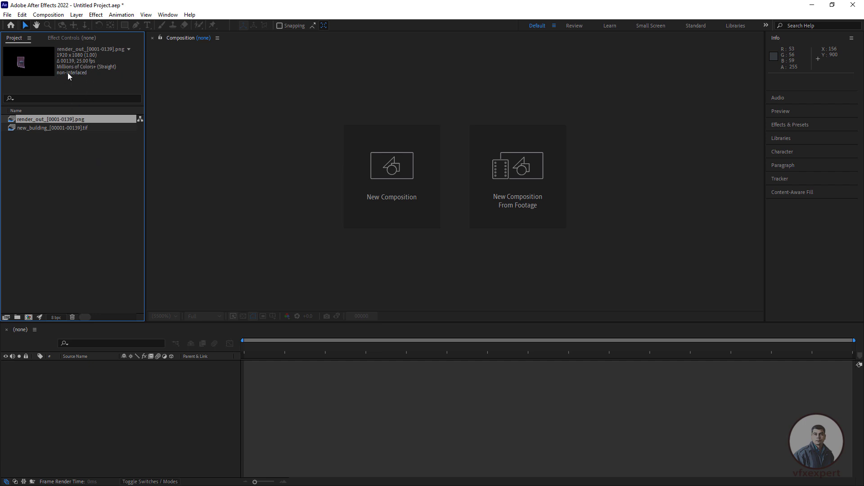
- Check the assumed frame rate of the render_out sequence in its main footage interpretation settings
{"action": "right_click", "coordinate": [63, 118]}
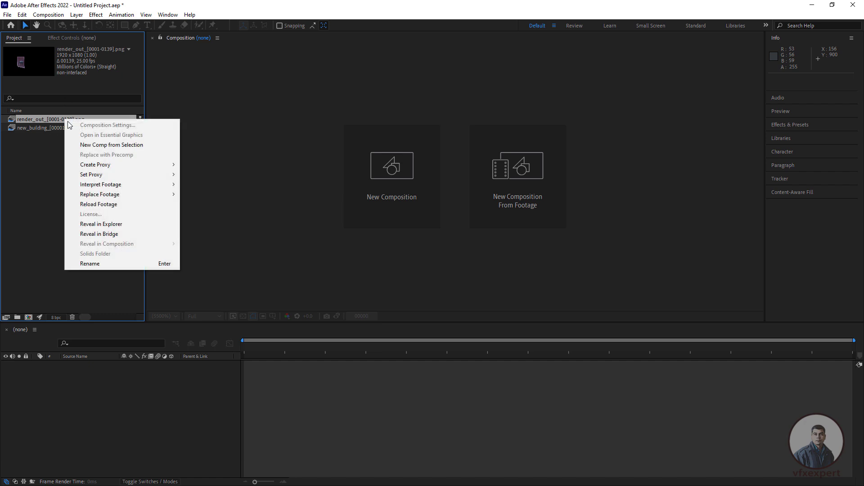
{"action": "mouse_move", "coordinate": [127, 184]}
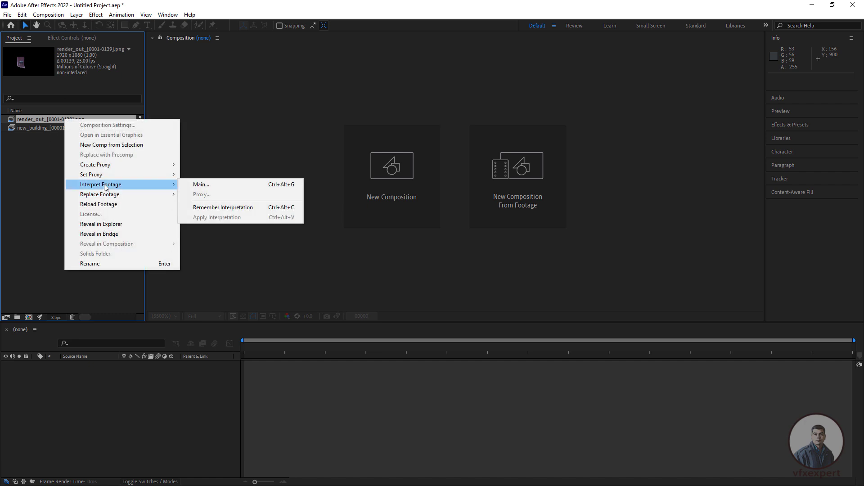
{"action": "left_click", "coordinate": [192, 187]}
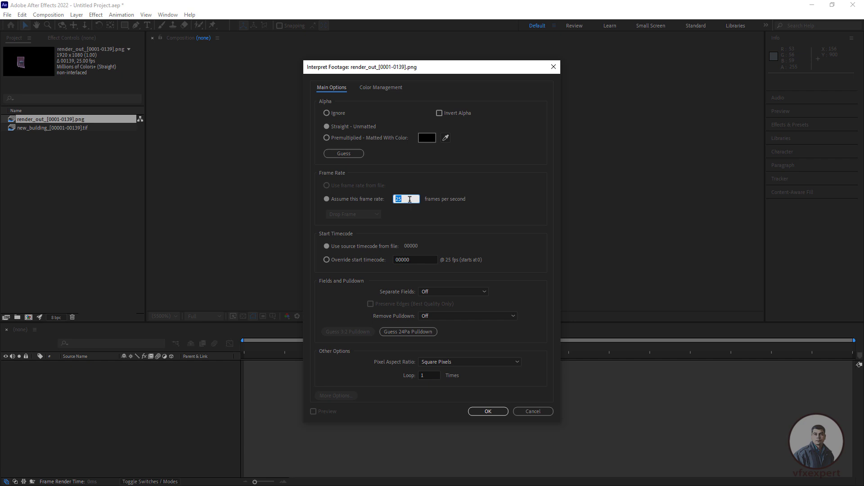
{"action": "left_click", "coordinate": [487, 411]}
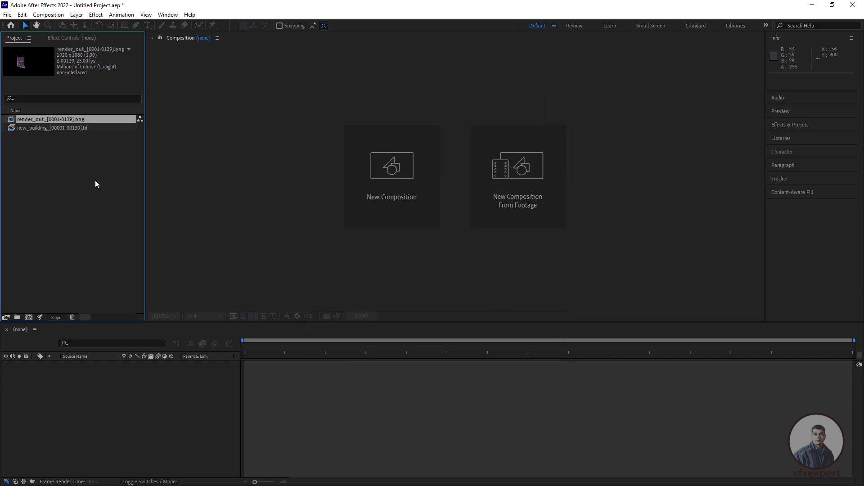
- Create a composition from the new_building sequence and place the render_out sequence above it as a layer
{"action": "left_click", "coordinate": [56, 129]}
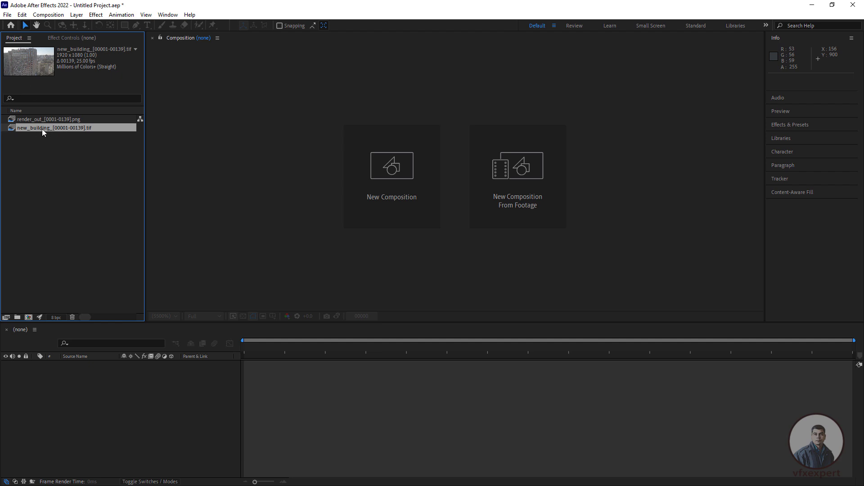
{"action": "left_click_drag", "start_coordinate": [11, 128], "coordinate": [28, 316]}
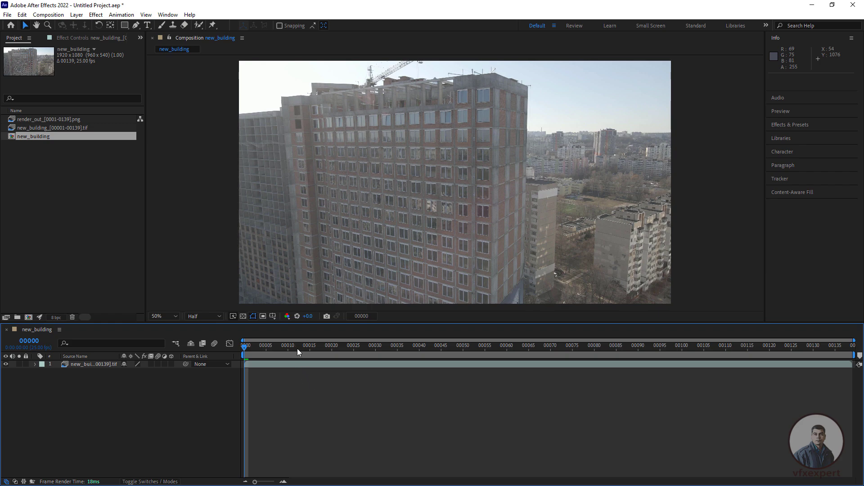
{"action": "left_click_drag", "start_coordinate": [298, 352], "coordinate": [231, 377]}
{"action": "left_click_drag", "start_coordinate": [45, 120], "coordinate": [103, 370]}
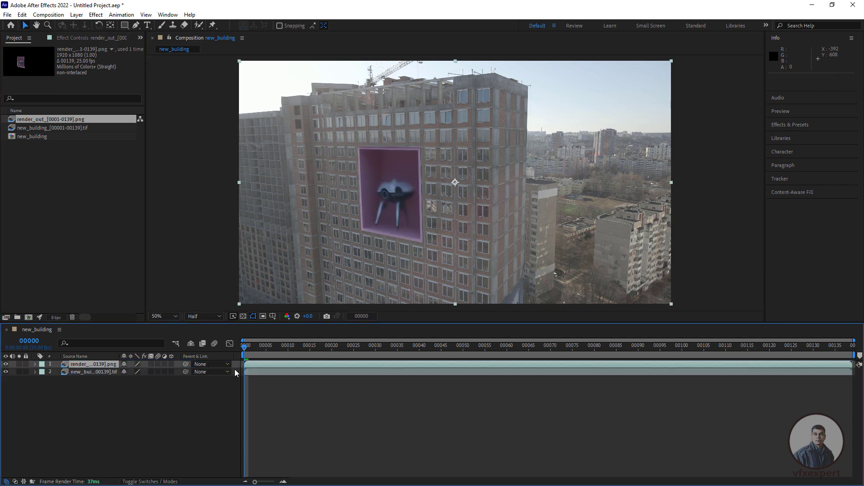
- Play back the composite, enlarge the view to 100%, and inspect the opening at frame 6
{"action": "left_click", "coordinate": [364, 409]}
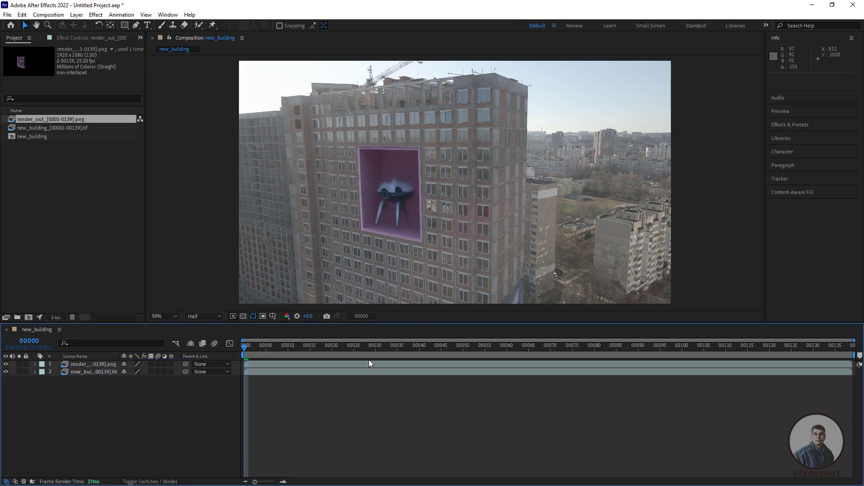
{"action": "key", "text": "space"}
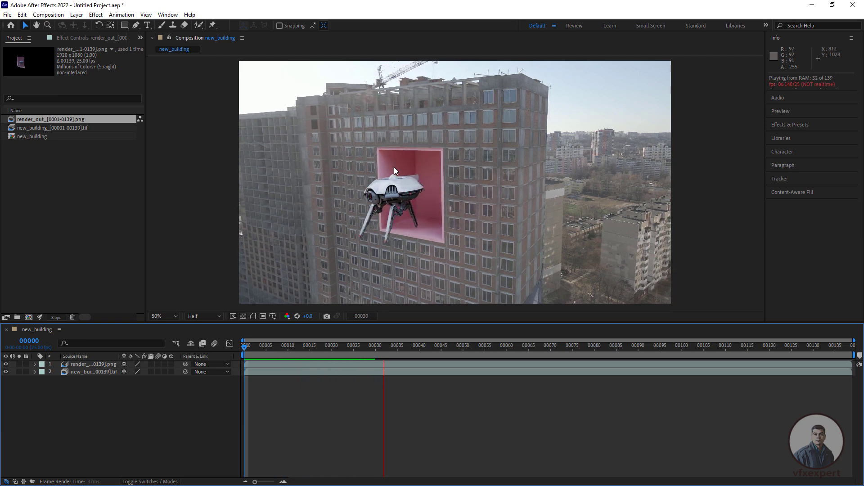
{"action": "key", "text": "space"}
{"action": "scroll", "coordinate": [483, 165], "scroll_direction": "up", "scroll_amount": 1}
{"action": "left_click_drag", "start_coordinate": [394, 349], "coordinate": [269, 355]}
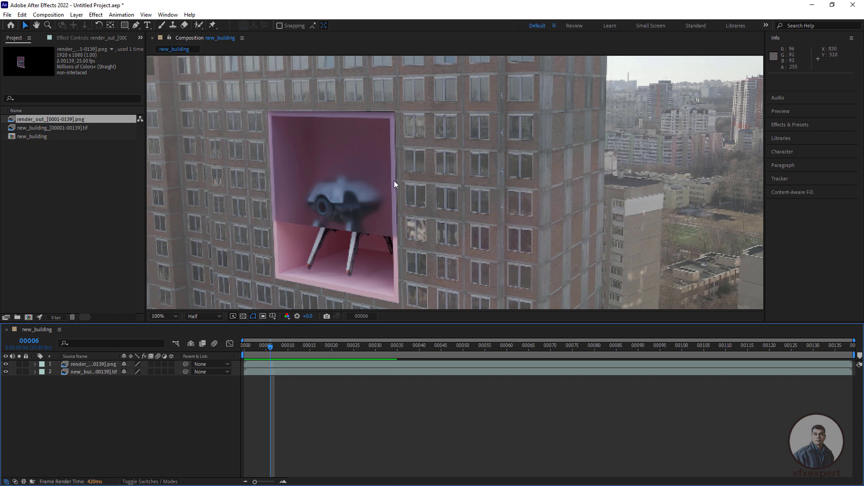
- Apply the Simple Choker effect to the render_out layer with a Choke Matte value of 2
{"action": "left_click", "coordinate": [100, 365]}
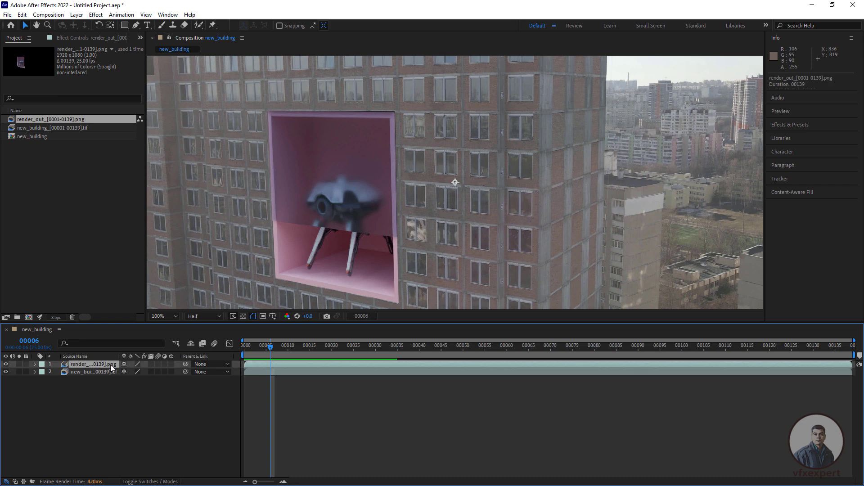
{"action": "left_click", "coordinate": [76, 38]}
{"action": "left_click", "coordinate": [95, 15]}
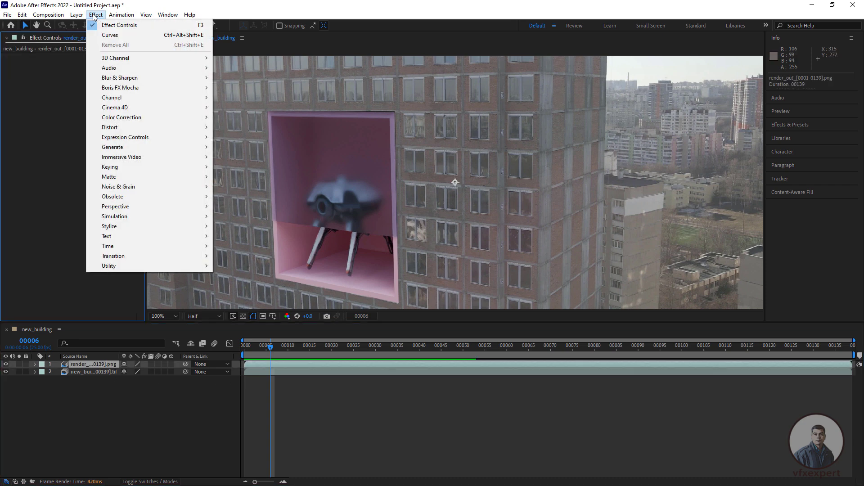
{"action": "mouse_move", "coordinate": [120, 178]}
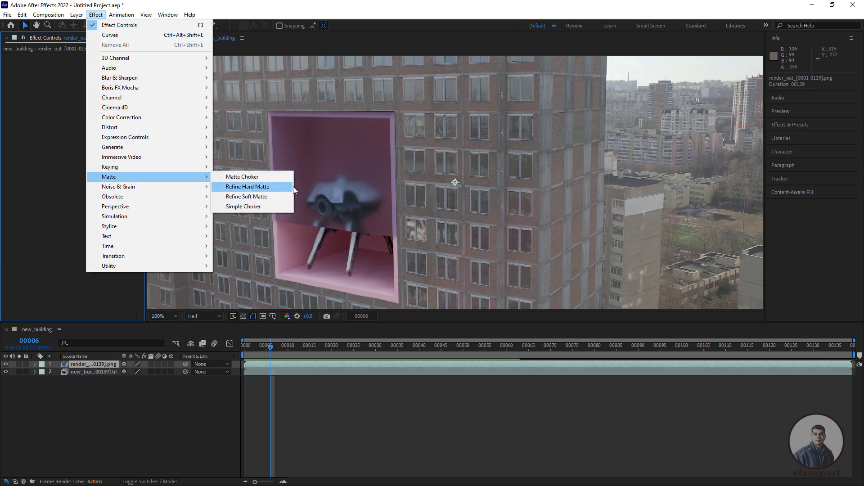
{"action": "left_click", "coordinate": [258, 207]}
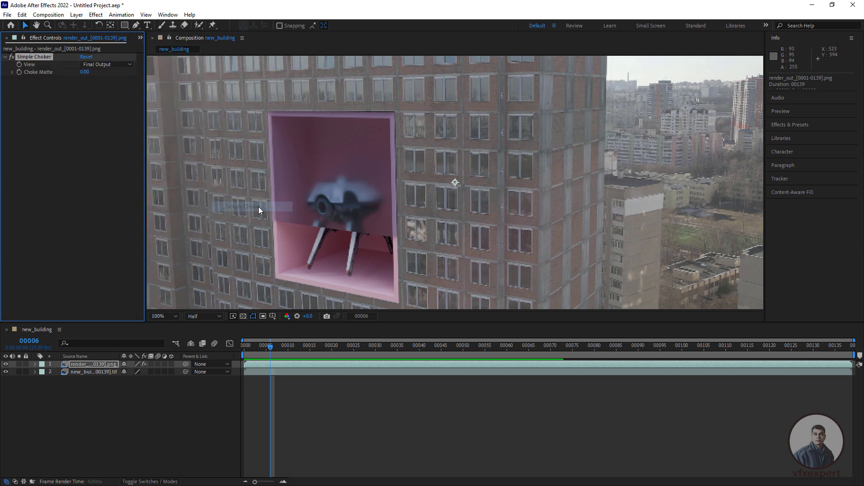
{"action": "left_click", "coordinate": [85, 72]}
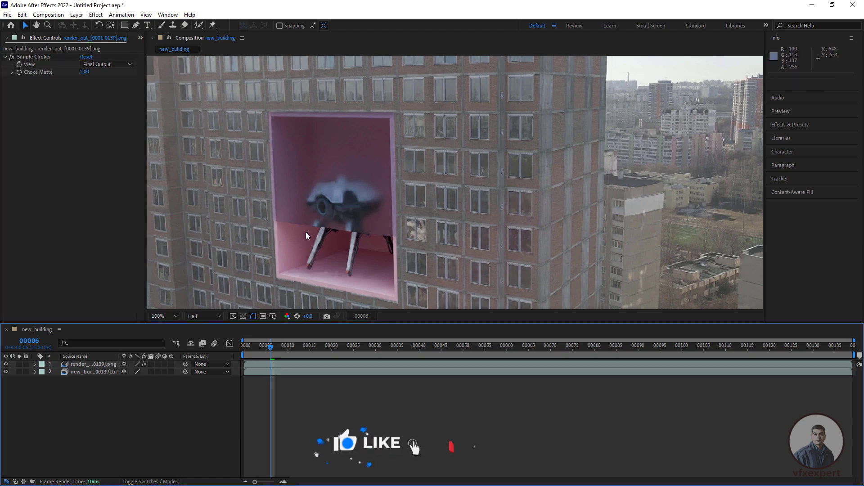
- View the whole frame, play back the composite, and park the playhead at frame 34
{"action": "scroll", "coordinate": [327, 252], "scroll_direction": "down", "scroll_amount": 2}
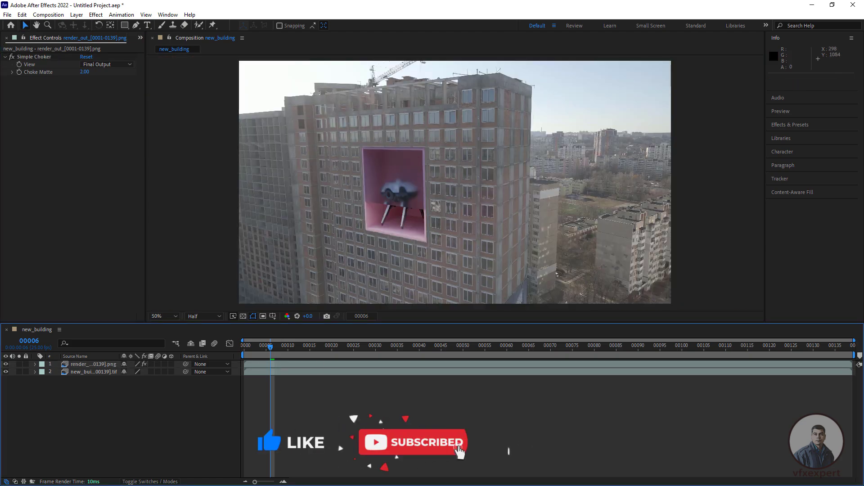
{"action": "key", "text": "space"}
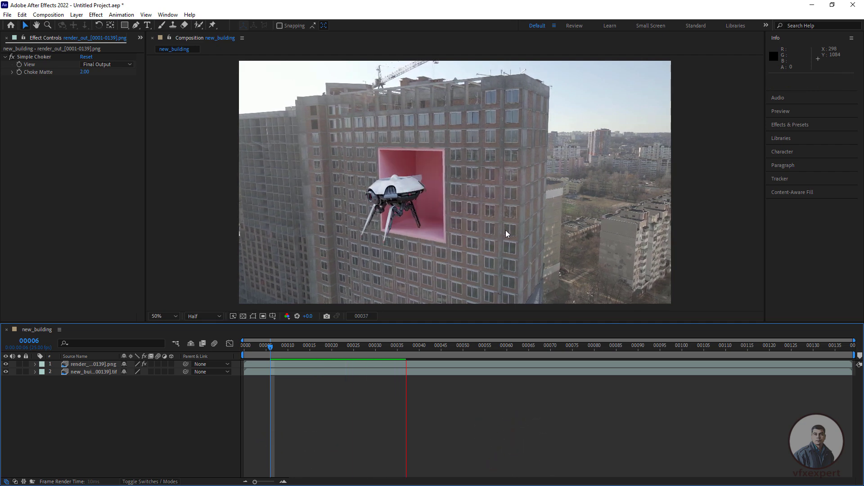
{"action": "key", "text": "space"}
{"action": "left_click_drag", "start_coordinate": [400, 349], "coordinate": [393, 349]}
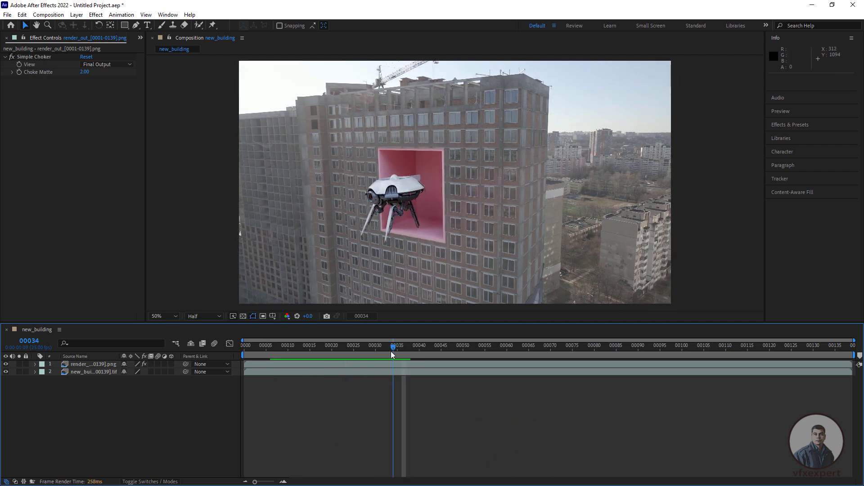
- Add a Curves effect to the render_out layer and shape a slight RGB S-curve that lowers the shadows
{"action": "left_click", "coordinate": [353, 365]}
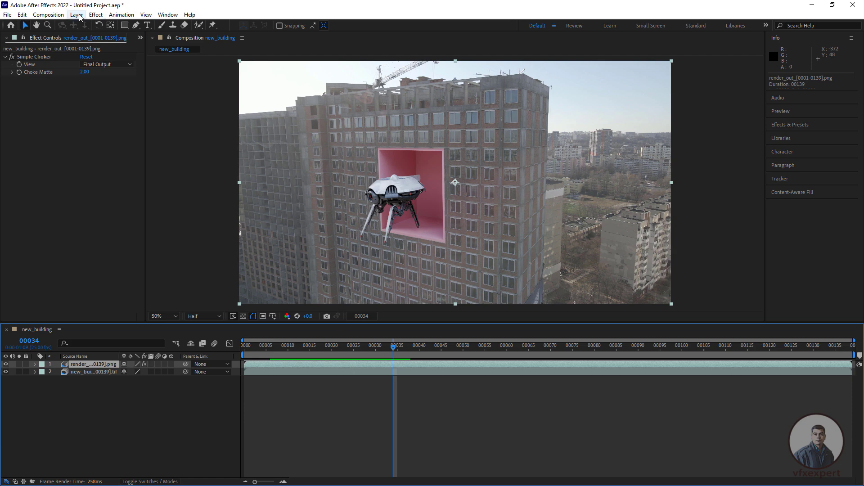
{"action": "left_click", "coordinate": [96, 14]}
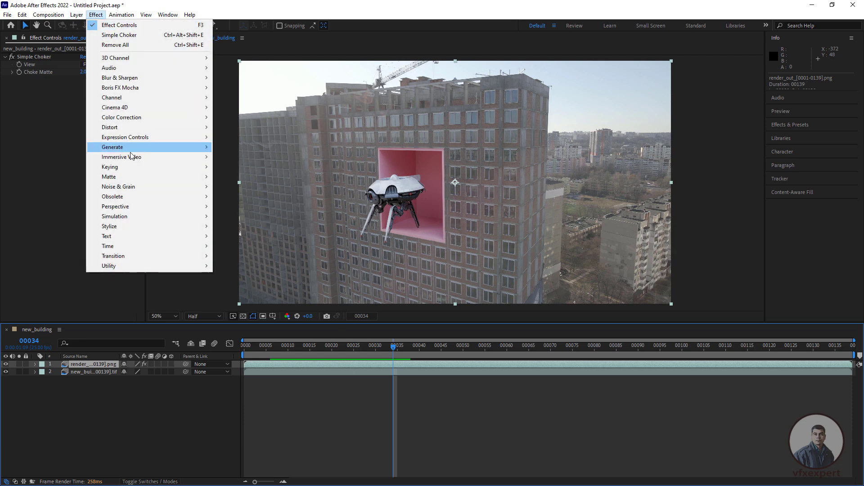
{"action": "mouse_move", "coordinate": [137, 118]}
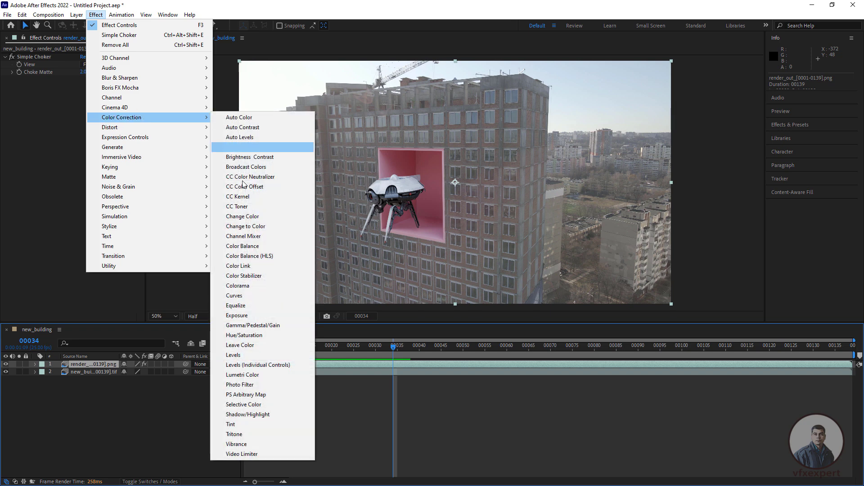
{"action": "left_click", "coordinate": [241, 296]}
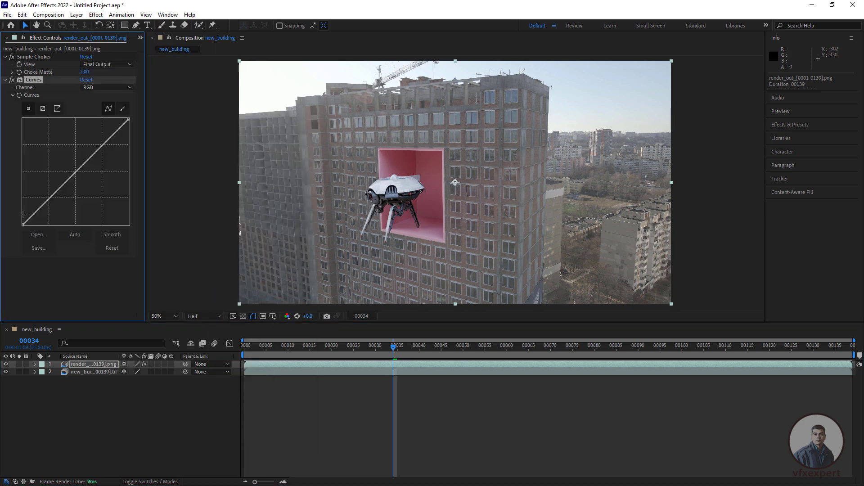
{"action": "left_click", "coordinate": [49, 198]}
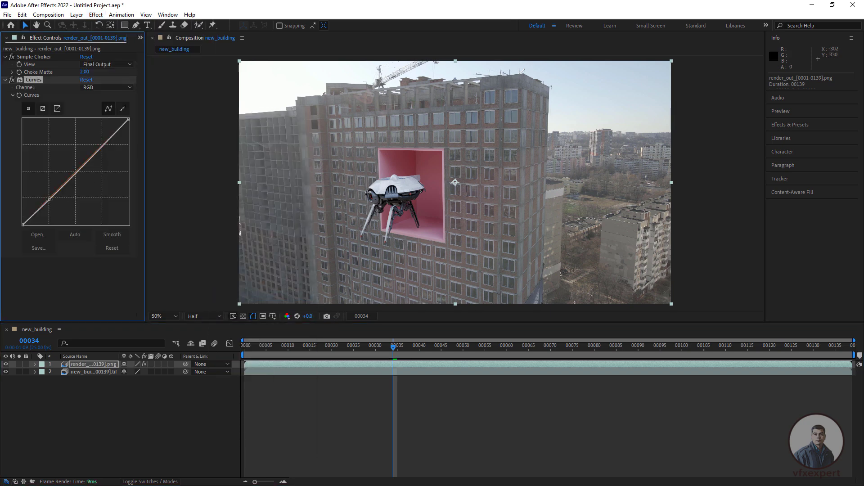
{"action": "left_click", "coordinate": [105, 145]}
{"action": "left_click_drag", "start_coordinate": [49, 199], "coordinate": [51, 204]}
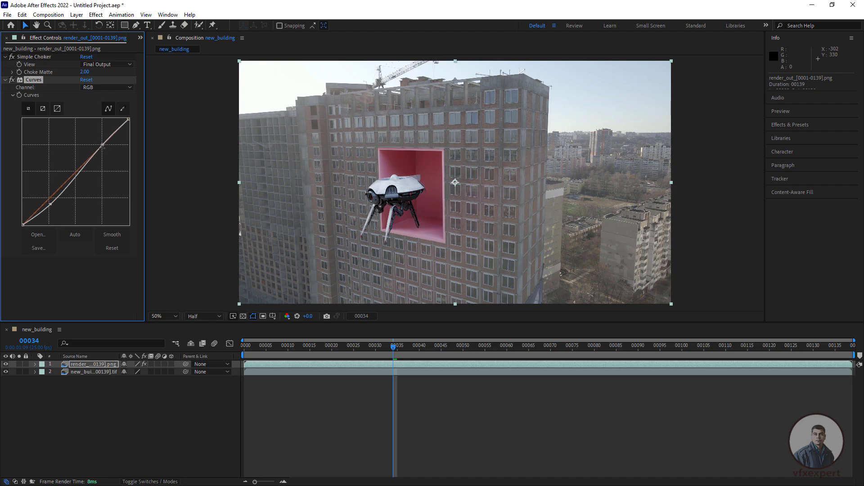
{"action": "left_click_drag", "start_coordinate": [104, 145], "coordinate": [102, 144]}
- Set the composition preview resolution to Full and inspect the drone at 100%
{"action": "scroll", "coordinate": [420, 257], "scroll_direction": "up", "scroll_amount": 1}
{"action": "left_click", "coordinate": [217, 317]}
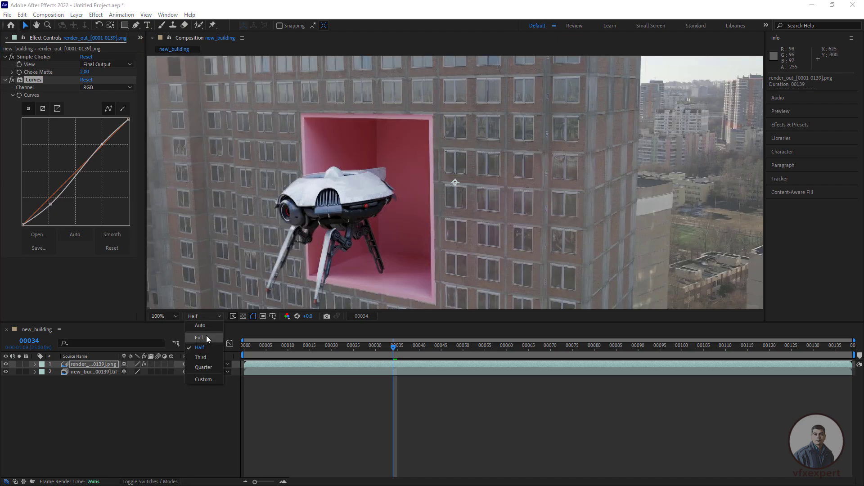
{"action": "left_click", "coordinate": [206, 337]}
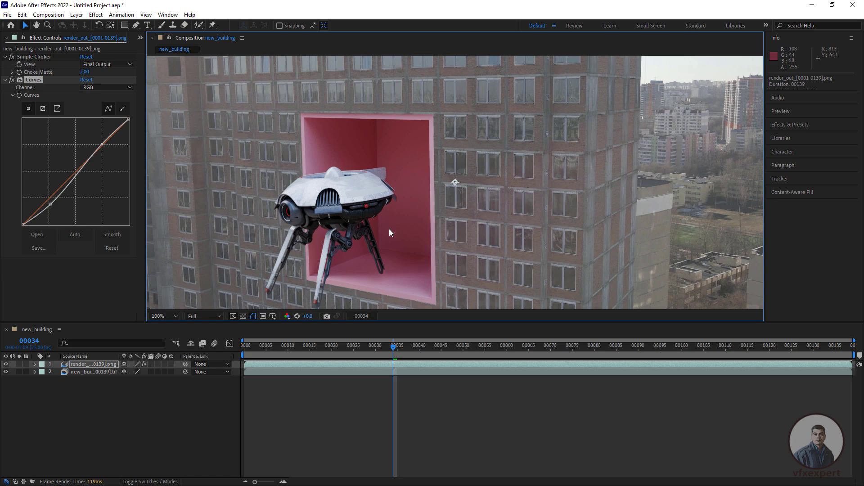
{"action": "key", "text": "comma"}
{"action": "left_click", "coordinate": [444, 422]}
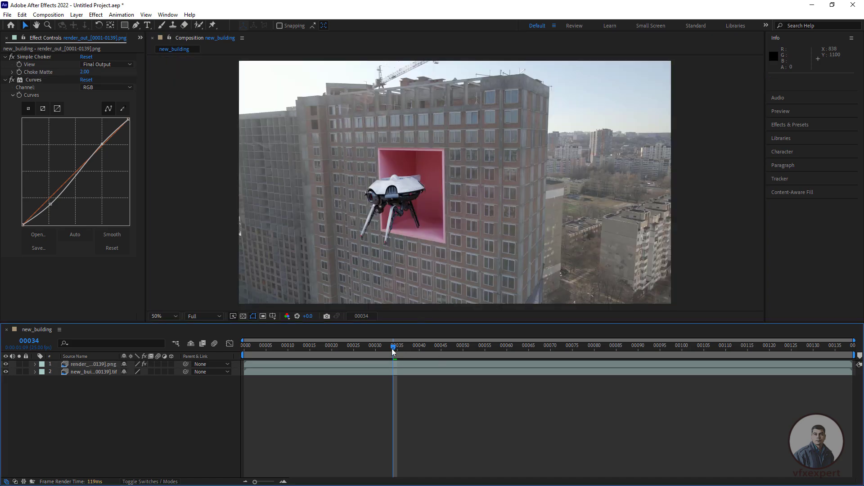
- Enlarge the composition viewer, fit the frame to it, and play the composite from the first frame
{"action": "key", "text": "Home"}
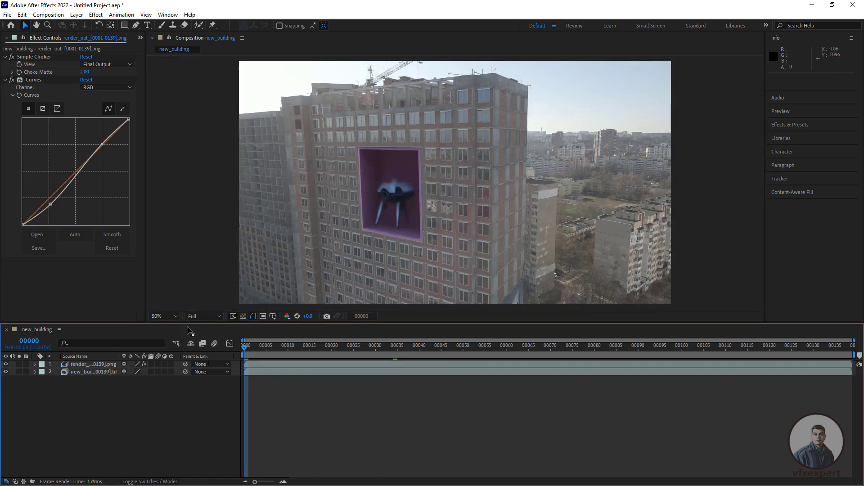
{"action": "left_click_drag", "start_coordinate": [219, 323], "coordinate": [208, 347]}
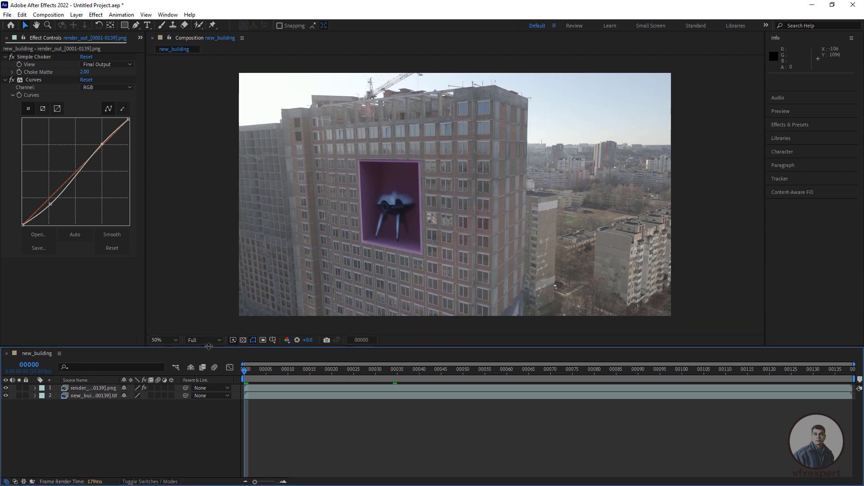
{"action": "left_click", "coordinate": [172, 340]}
{"action": "left_click", "coordinate": [168, 181]}
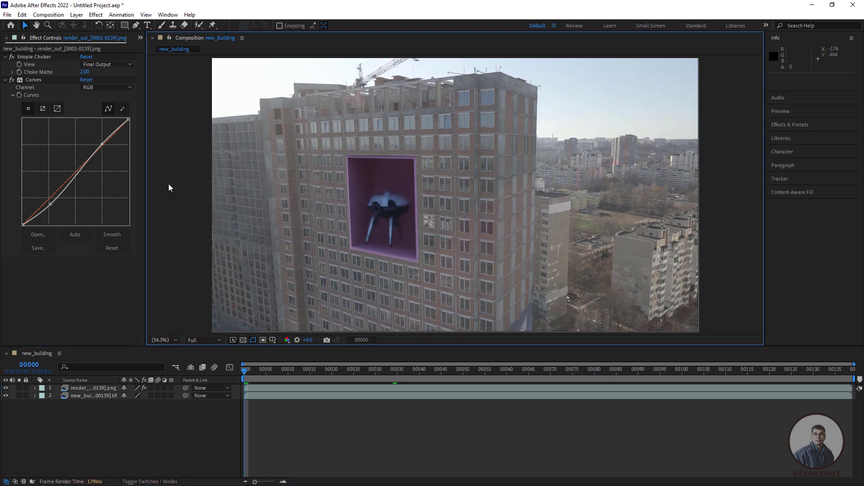
{"action": "key", "text": "space"}
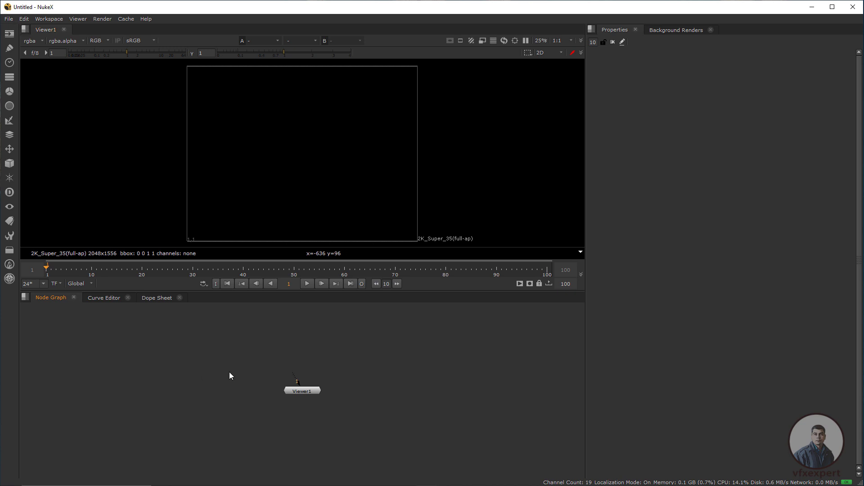
- Switch to NukeX and read in the new_building_#####.tif 1-139 sequence from the Table folder on drive G
{"action": "key", "text": "r"}
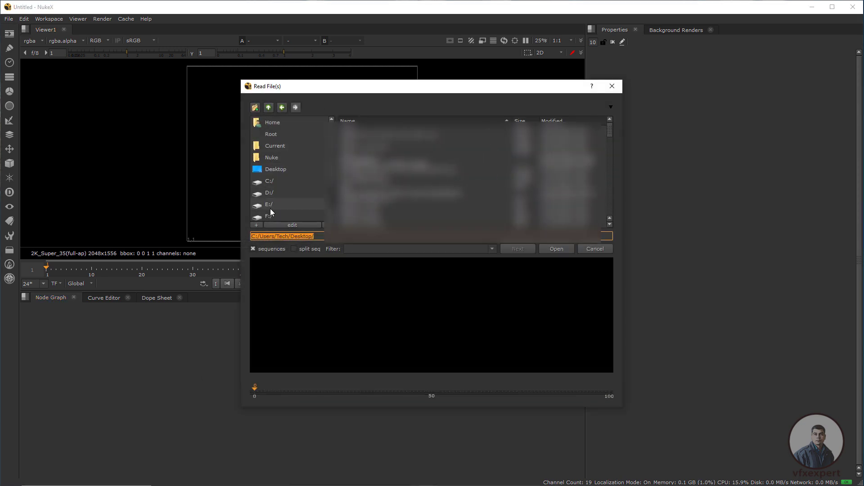
{"action": "scroll", "coordinate": [276, 212], "scroll_direction": "down", "scroll_amount": 1}
{"action": "left_click", "coordinate": [270, 193]}
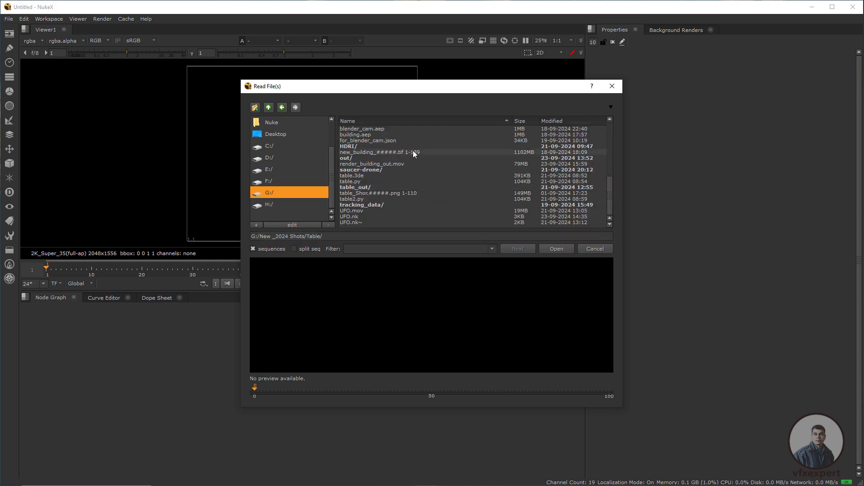
{"action": "left_click", "coordinate": [415, 152]}
{"action": "left_click", "coordinate": [557, 248]}
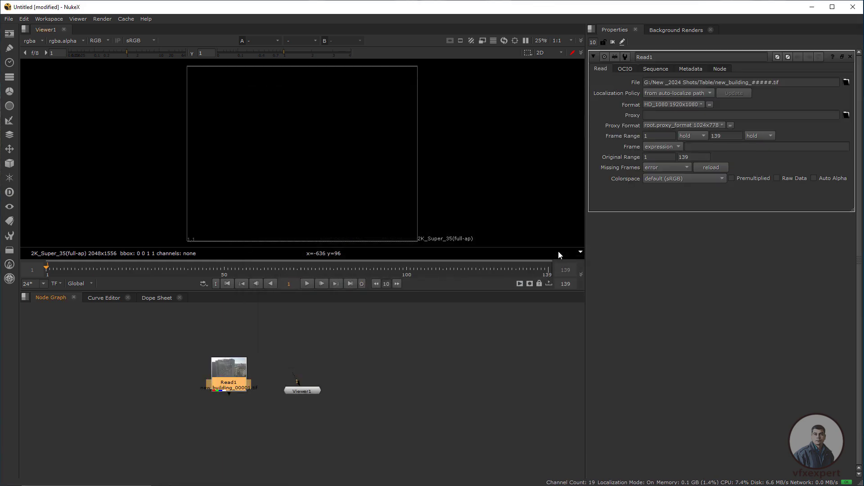
- Read in the render_out_####.png 1-139 sequence from the out folder
{"action": "key", "text": "r"}
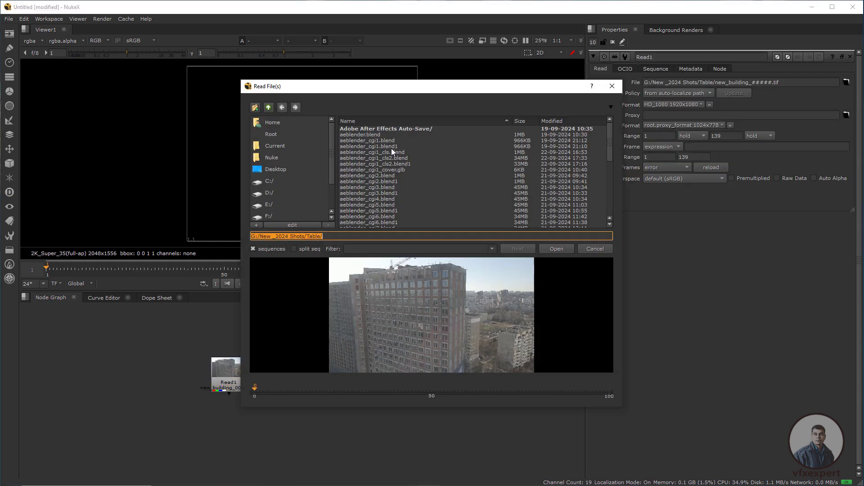
{"action": "scroll", "coordinate": [401, 180], "scroll_direction": "down", "scroll_amount": 4}
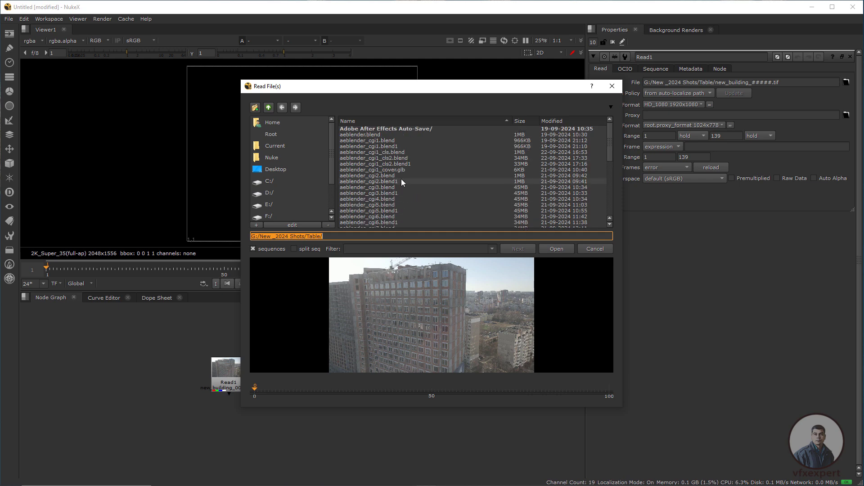
{"action": "scroll", "coordinate": [401, 181], "scroll_direction": "down", "scroll_amount": 2}
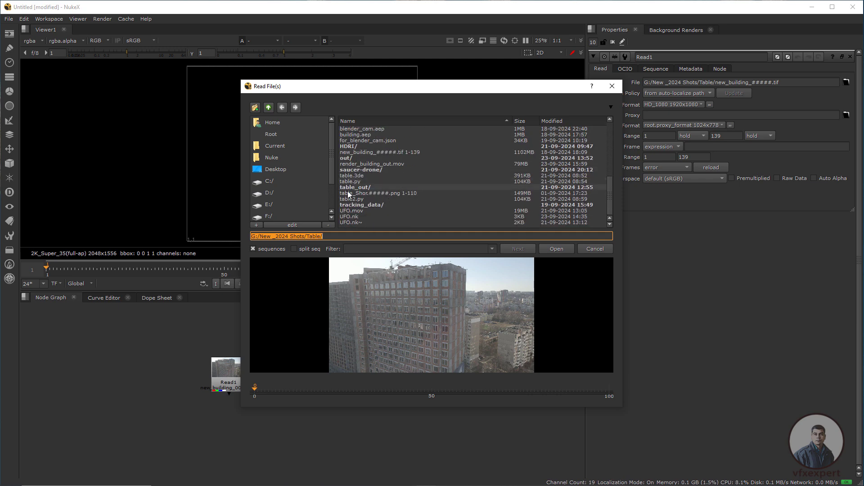
{"action": "left_click", "coordinate": [346, 159]}
{"action": "double_click", "coordinate": [348, 158]}
{"action": "left_click", "coordinate": [388, 129]}
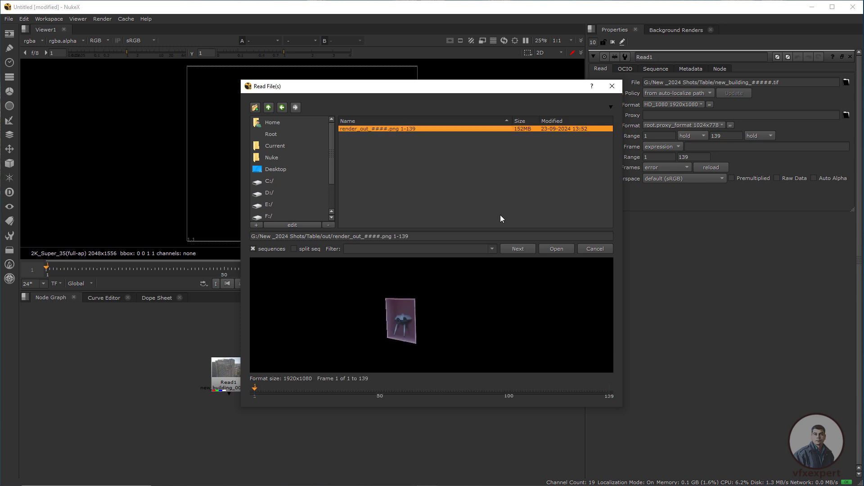
{"action": "left_click", "coordinate": [549, 248]}
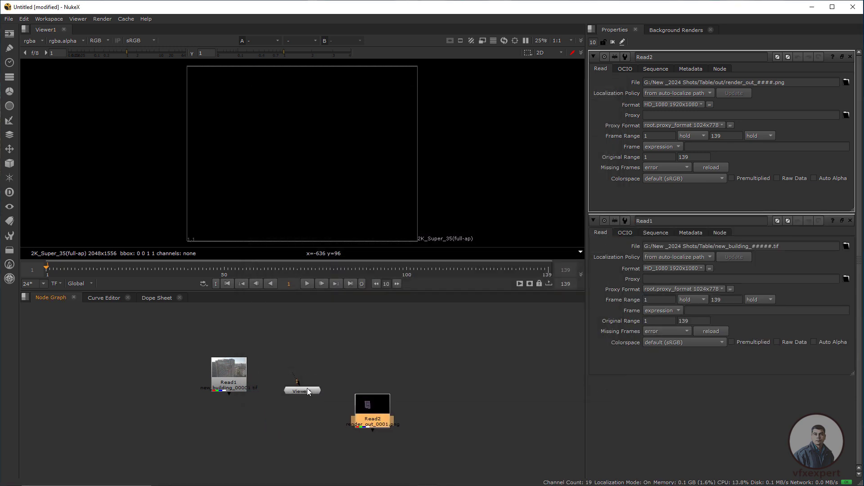
- Place the two Read nodes side by side above the Viewer and display the render_out sequence
{"action": "left_click", "coordinate": [373, 410]}
{"action": "left_click_drag", "start_coordinate": [229, 385], "coordinate": [272, 381]}
{"action": "left_click_drag", "start_coordinate": [283, 365], "coordinate": [282, 345]}
{"action": "left_click_drag", "start_coordinate": [371, 411], "coordinate": [337, 359]}
{"action": "key", "text": "1"}
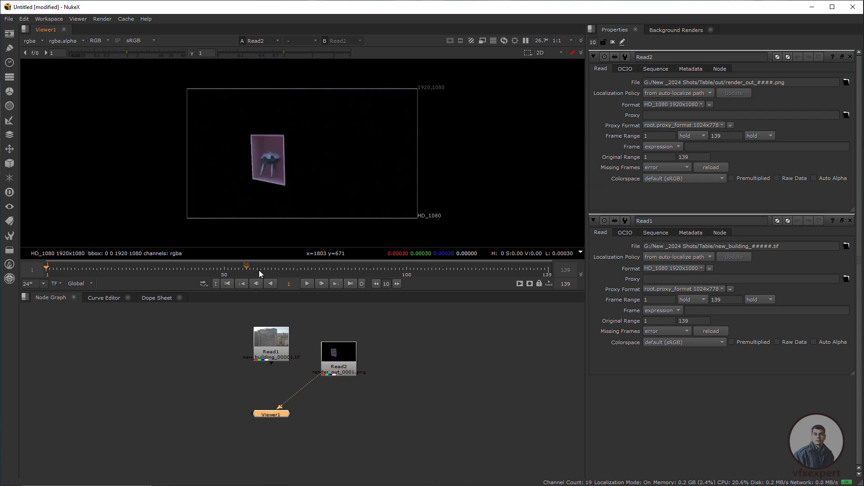
{"action": "scroll", "coordinate": [290, 207], "scroll_direction": "up", "scroll_amount": 2}
- Add a Merge node with the building footage as its B input and the render_out sequence as its A input
{"action": "left_click", "coordinate": [271, 414]}
{"action": "key", "text": "m"}
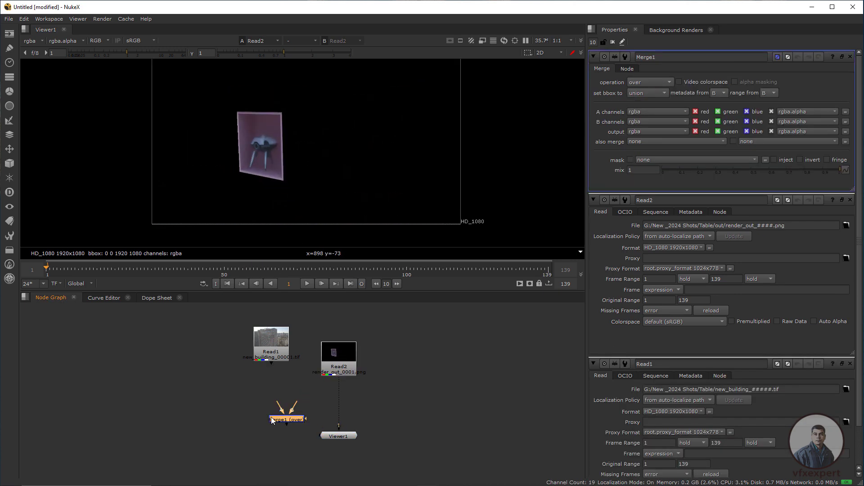
{"action": "left_click_drag", "start_coordinate": [278, 341], "coordinate": [278, 345]}
{"action": "left_click_drag", "start_coordinate": [278, 344], "coordinate": [274, 345]}
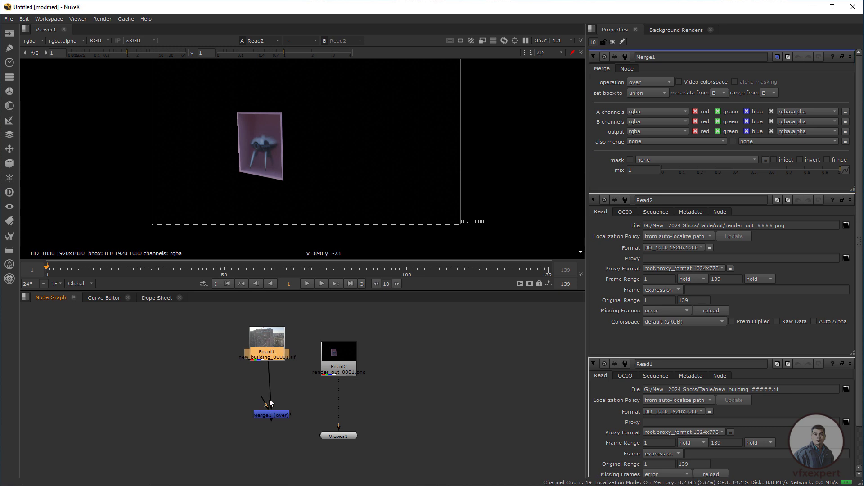
{"action": "left_click_drag", "start_coordinate": [266, 403], "coordinate": [352, 355]}
{"action": "left_click_drag", "start_coordinate": [351, 355], "coordinate": [343, 392]}
{"action": "left_click_drag", "start_coordinate": [344, 437], "coordinate": [329, 441]}
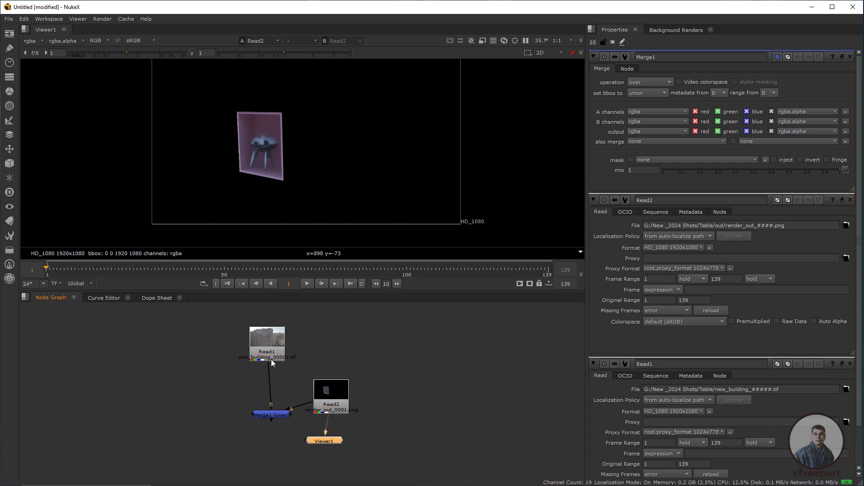
- Arrange the building node above the Merge and the render node beside it, and view the merged result
{"action": "left_click_drag", "start_coordinate": [271, 359], "coordinate": [228, 437]}
{"action": "mouse_move", "coordinate": [334, 402]}
{"action": "left_mouse_down"}
{"action": "mouse_move", "coordinate": [275, 357]}
{"action": "mouse_move", "coordinate": [336, 396]}
{"action": "left_mouse_up"}
{"action": "left_click_drag", "start_coordinate": [226, 423], "coordinate": [275, 357]}
{"action": "left_click_drag", "start_coordinate": [343, 392], "coordinate": [217, 415]}
{"action": "left_click", "coordinate": [276, 414]}
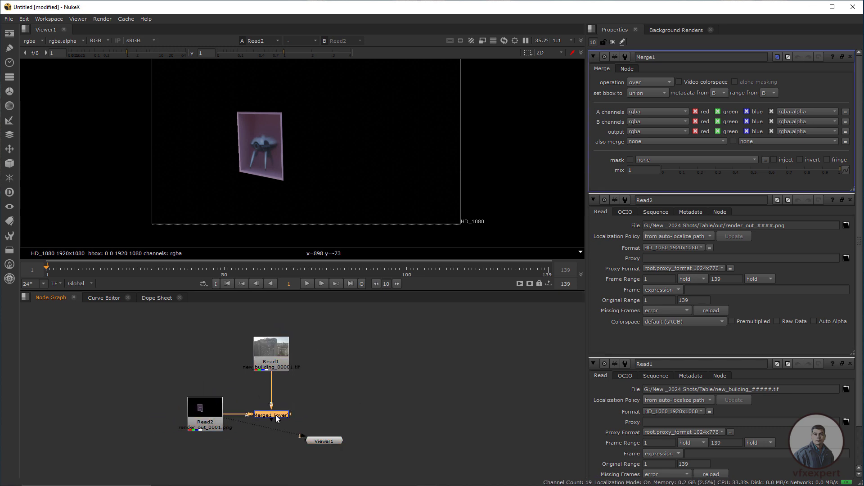
{"action": "key", "text": "1"}
{"action": "scroll", "coordinate": [286, 173], "scroll_direction": "up", "scroll_amount": 4}
{"action": "scroll", "coordinate": [349, 174], "scroll_direction": "down", "scroll_amount": 2}
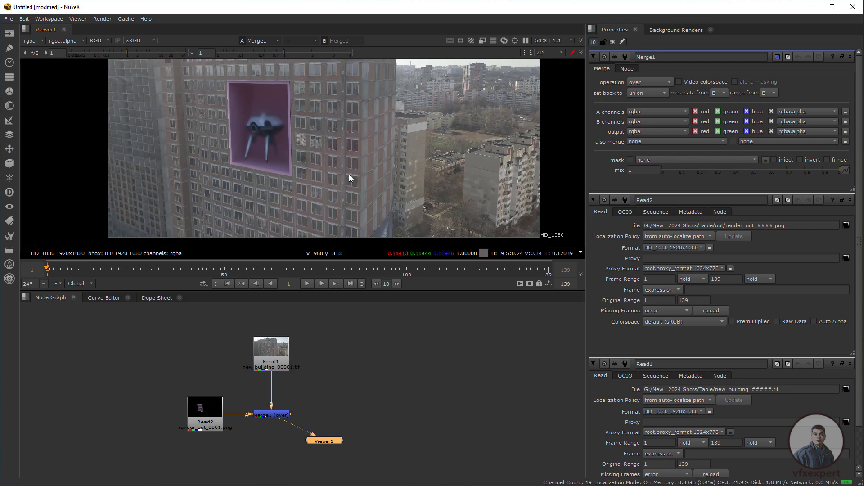
- Limit the Properties bin to one open node panel, then scrub the opening of the merged shot and return to frame 1
{"action": "type", "text": "1"}
{"action": "key", "text": "Return"}
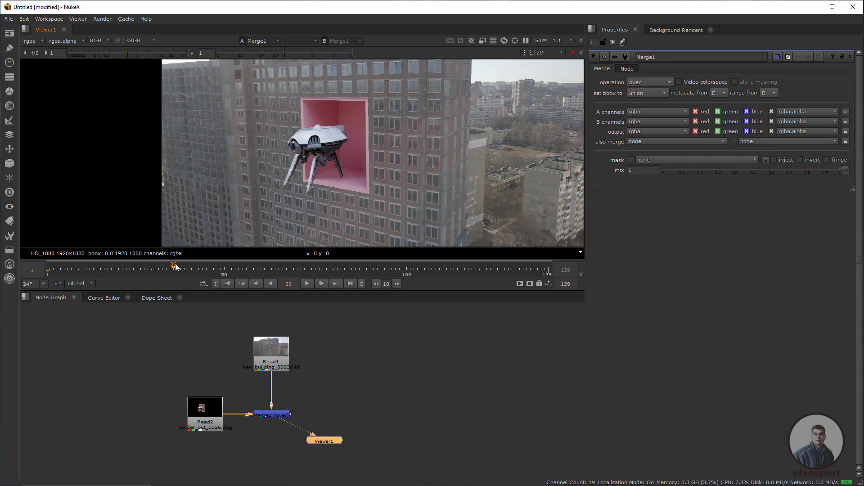
{"action": "left_click_drag", "start_coordinate": [166, 266], "coordinate": [118, 270]}
{"action": "left_click", "coordinate": [231, 283]}
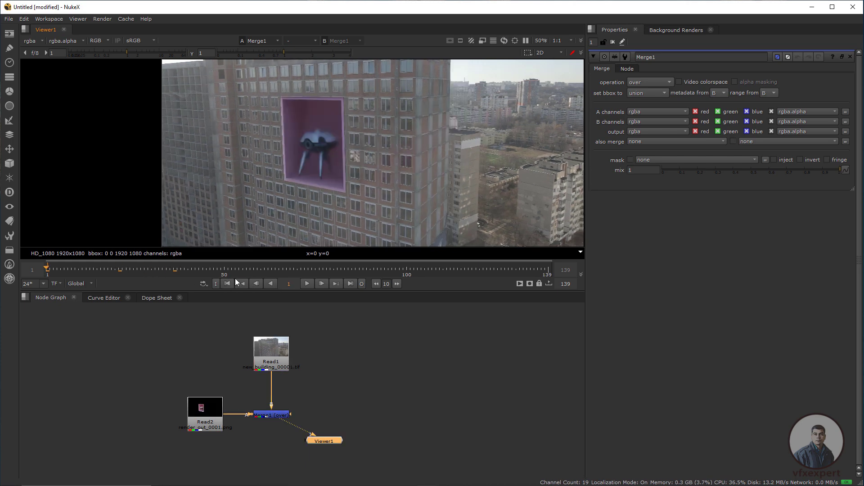
{"action": "scroll", "coordinate": [338, 113], "scroll_direction": "up", "scroll_amount": 2}
{"action": "scroll", "coordinate": [356, 130], "scroll_direction": "up", "scroll_amount": 3}
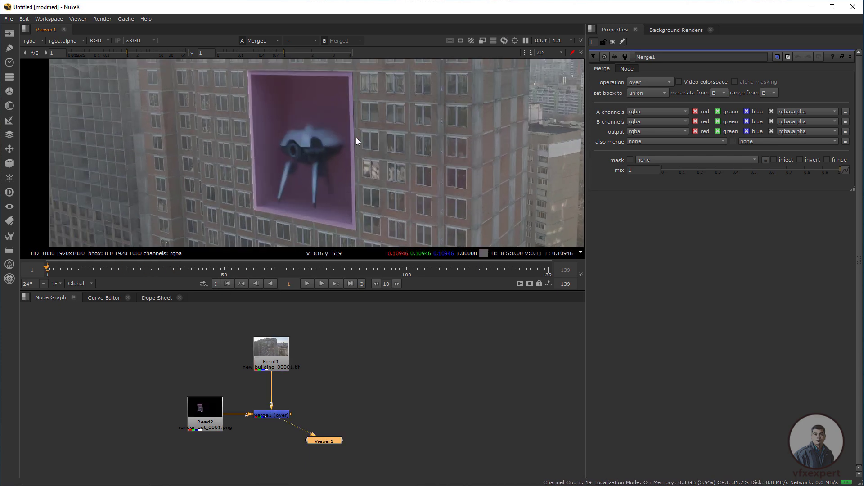
{"action": "scroll", "coordinate": [307, 384], "scroll_direction": "down", "scroll_amount": 1}
- Space out the two Read nodes, add an EdgeBlur node after the render_out sequence, and align that branch with the Merge node
{"action": "middle_click_drag", "start_coordinate": [307, 384], "coordinate": [325, 405]}
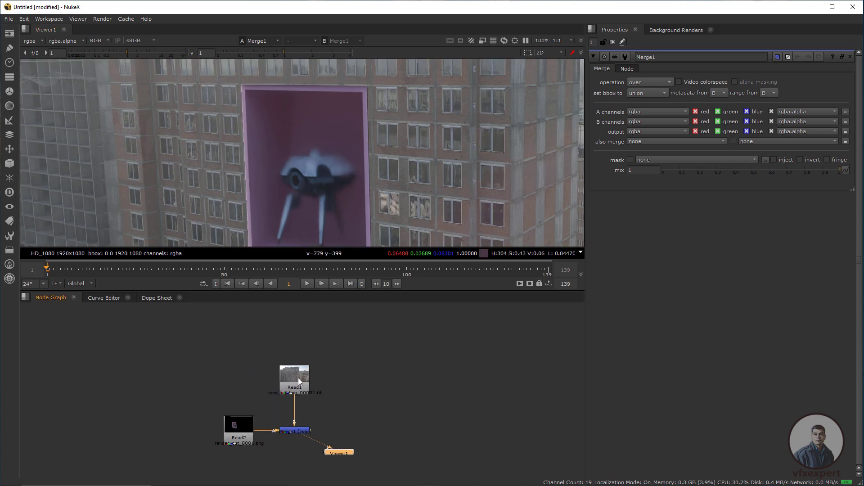
{"action": "left_click_drag", "start_coordinate": [299, 381], "coordinate": [299, 373]}
{"action": "left_click_drag", "start_coordinate": [213, 425], "coordinate": [204, 426]}
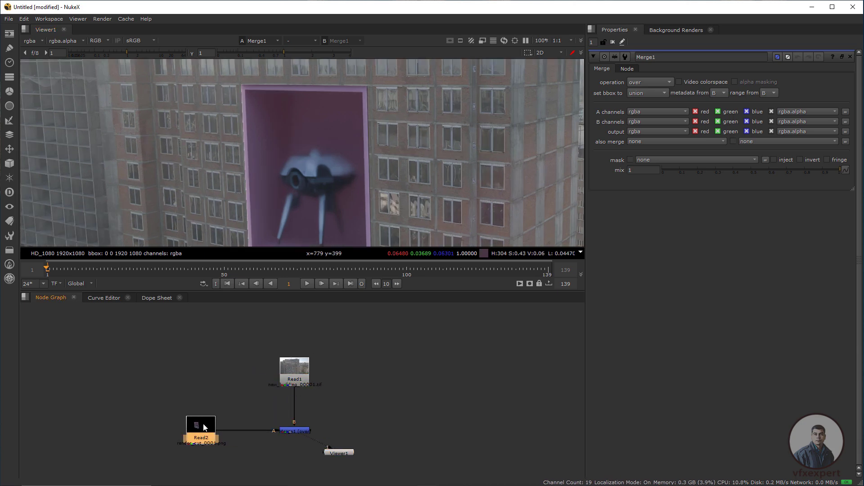
{"action": "key", "text": "Tab"}
{"action": "type", "text": "edge"}
{"action": "key", "text": "Return"}
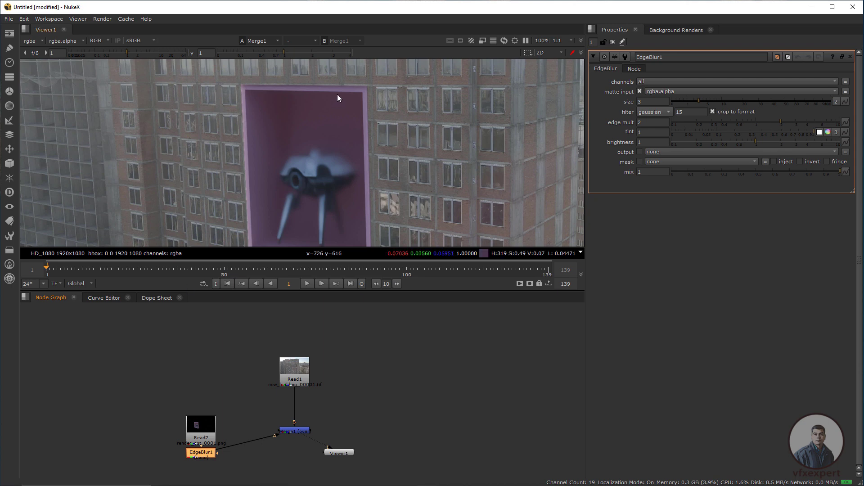
{"action": "scroll", "coordinate": [364, 165], "scroll_direction": "down", "scroll_amount": 2}
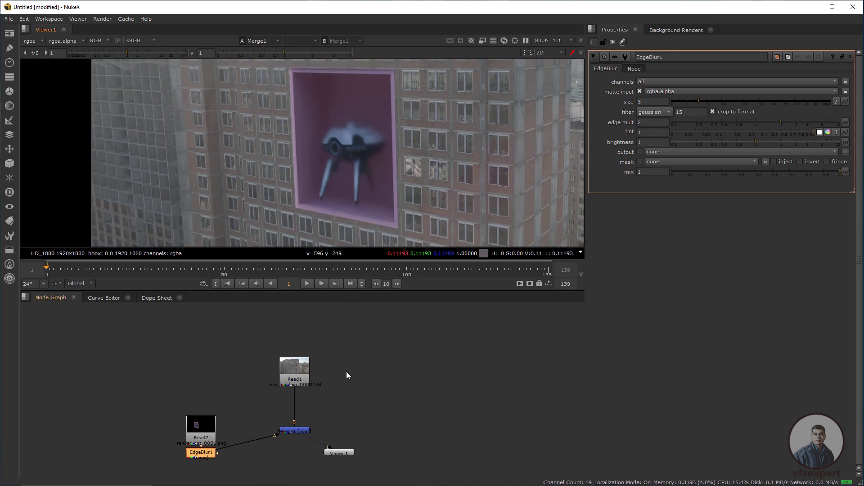
{"action": "left_click_drag", "start_coordinate": [246, 399], "coordinate": [181, 436]}
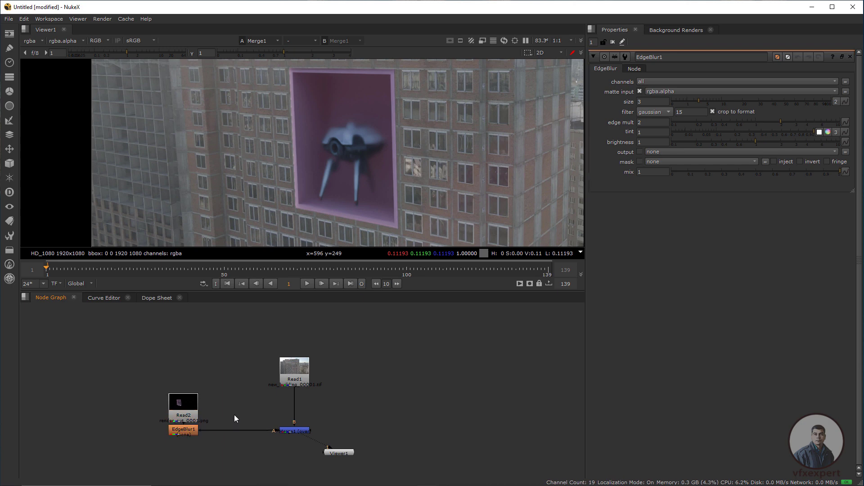
- Insert a Grade node between EdgeBlur and Merge, with gain set to 1.34 and gamma to 0.89
{"action": "key", "text": "g"}
{"action": "left_click_drag", "start_coordinate": [234, 415], "coordinate": [239, 431]}
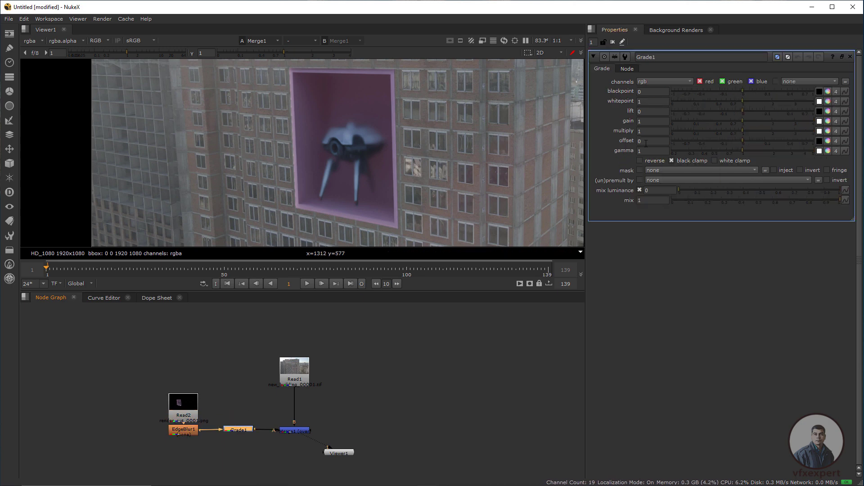
{"action": "left_click_drag", "start_coordinate": [742, 151], "coordinate": [737, 152]}
{"action": "left_click_drag", "start_coordinate": [742, 122], "coordinate": [755, 120]}
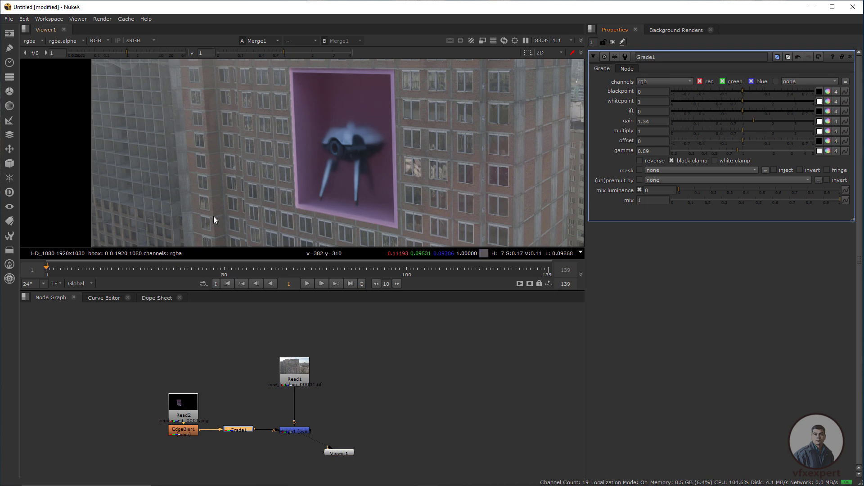
- Go to frame 25 and toggle the Grade node off and on to compare its effect on the drone
{"action": "left_click", "coordinate": [117, 268]}
{"action": "left_click_drag", "start_coordinate": [118, 267], "coordinate": [134, 267]}
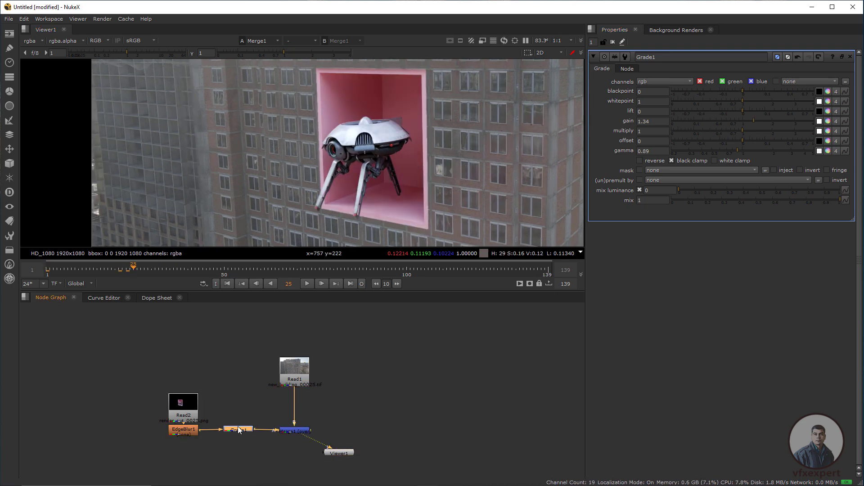
{"action": "key", "text": "d"}
{"action": "key", "text": "d"}
{"action": "key", "text": "d"}
{"action": "key", "text": "d"}
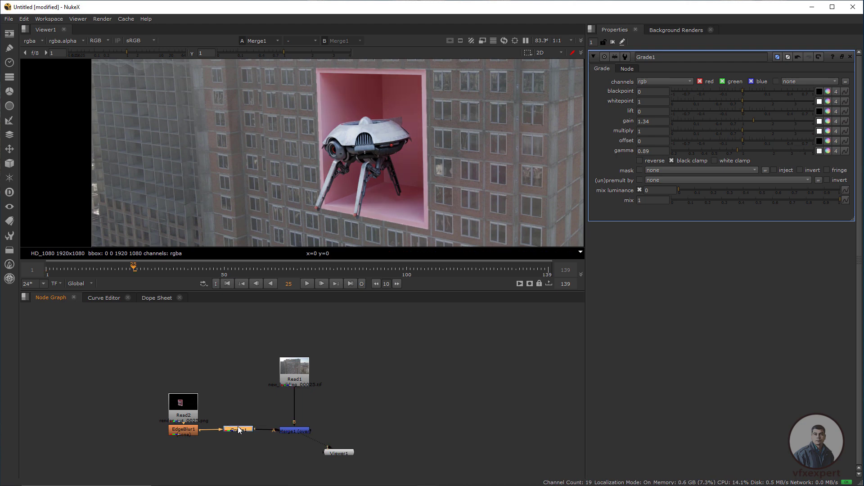
- Scrub through the graded composite, then play it from the first frame in an enlarged Viewer area
{"action": "left_click_drag", "start_coordinate": [215, 268], "coordinate": [359, 269]}
{"action": "left_click", "coordinate": [264, 271]}
{"action": "scroll", "coordinate": [336, 192], "scroll_direction": "down", "scroll_amount": 2}
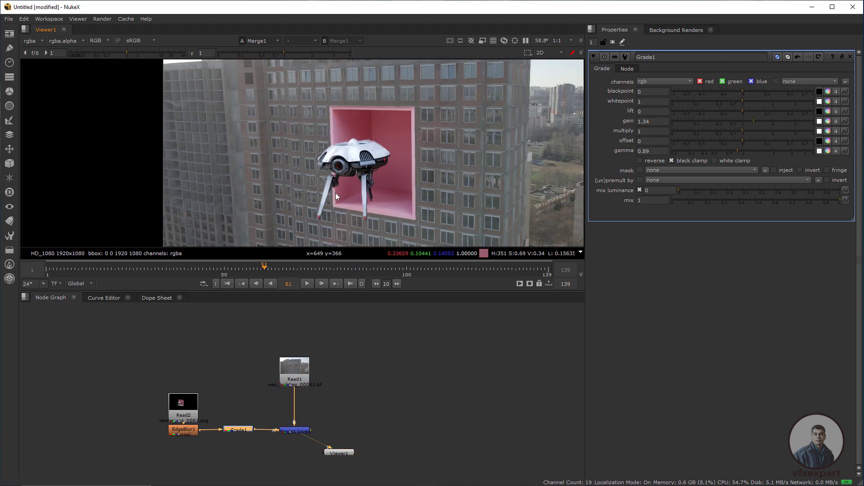
{"action": "scroll", "coordinate": [422, 173], "scroll_direction": "down", "scroll_amount": 2}
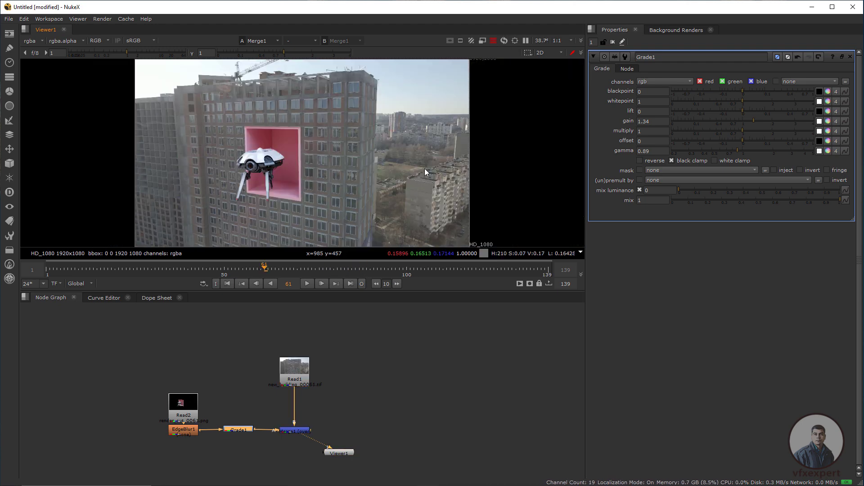
{"action": "left_click", "coordinate": [227, 283]}
{"action": "left_click_drag", "start_coordinate": [316, 291], "coordinate": [308, 372]}
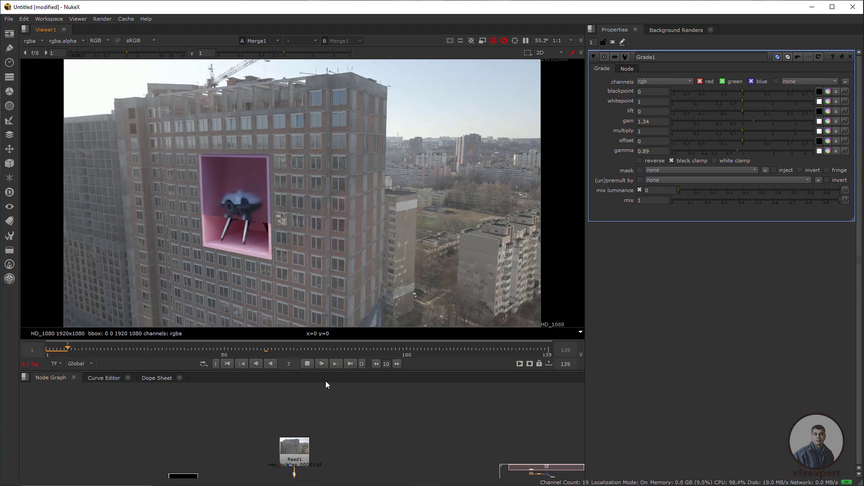